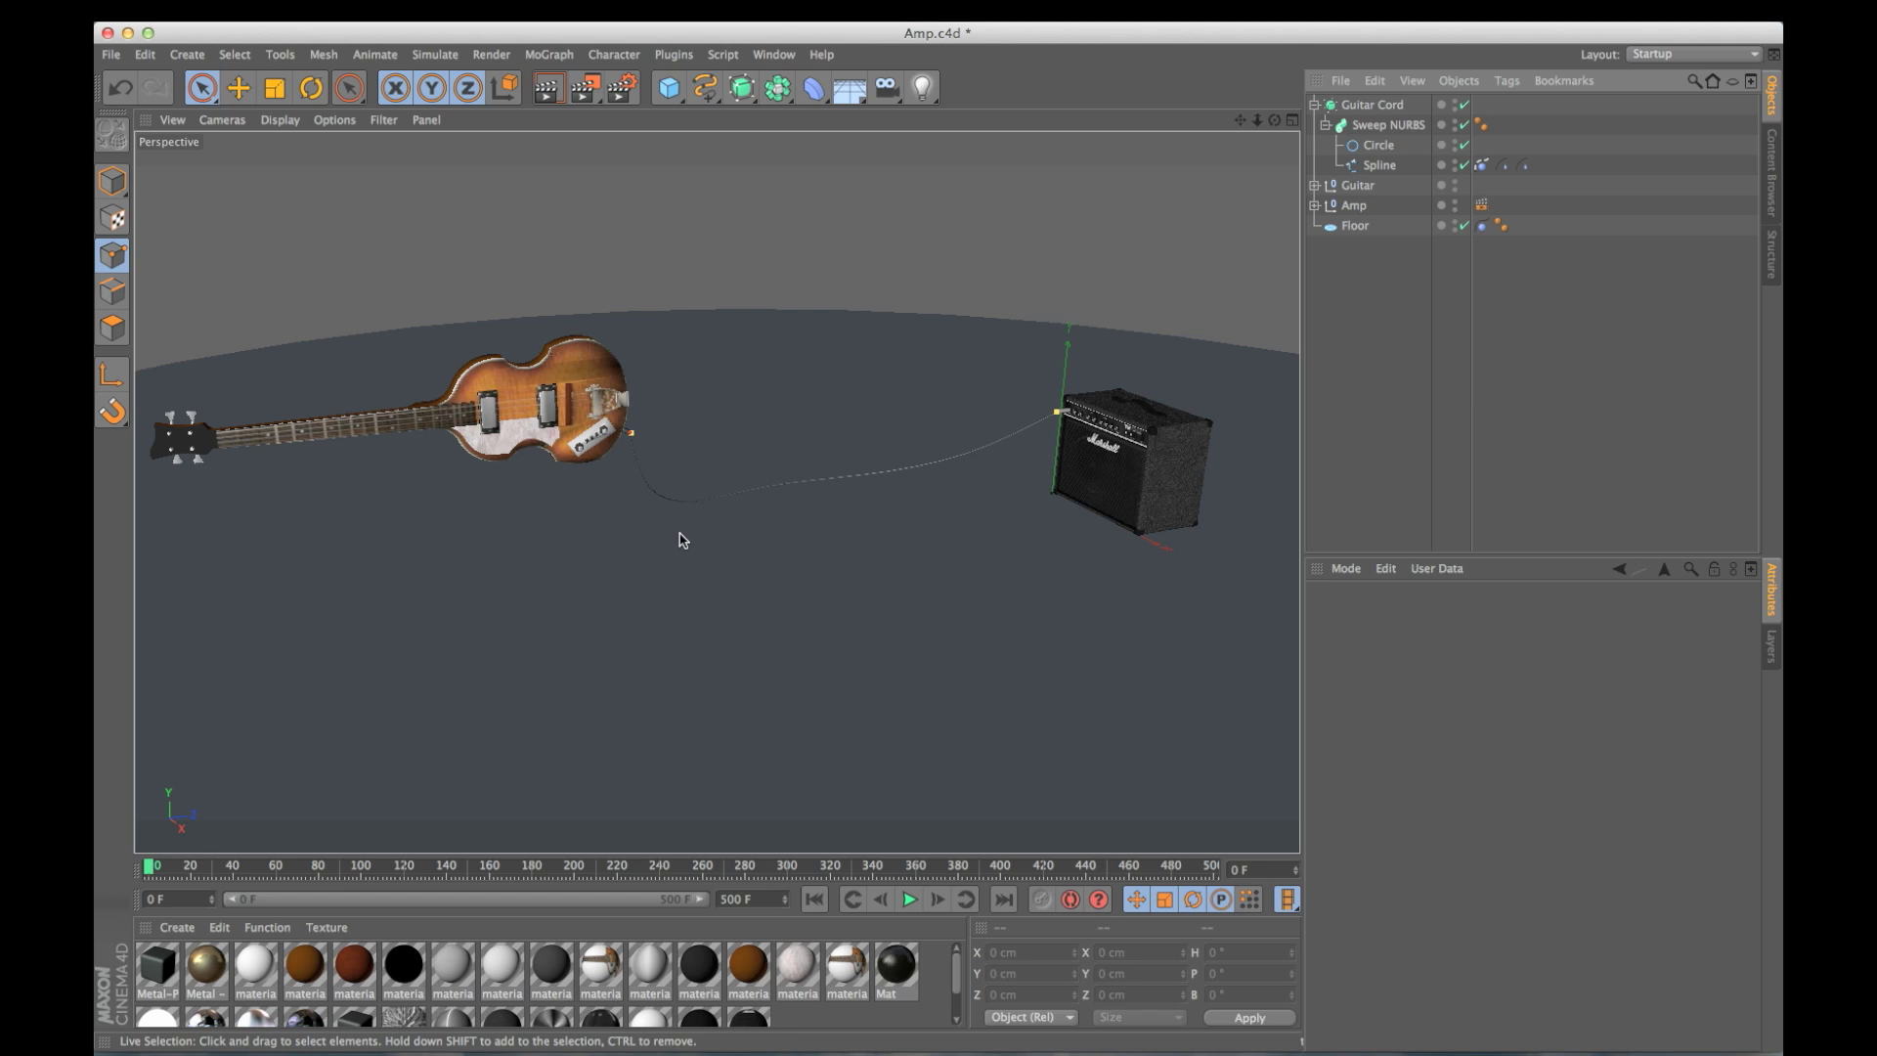
# Play the existing guitar cord simulation, select the Guitar object, and return the timeline to frame 0.
pyautogui.click(909, 899)
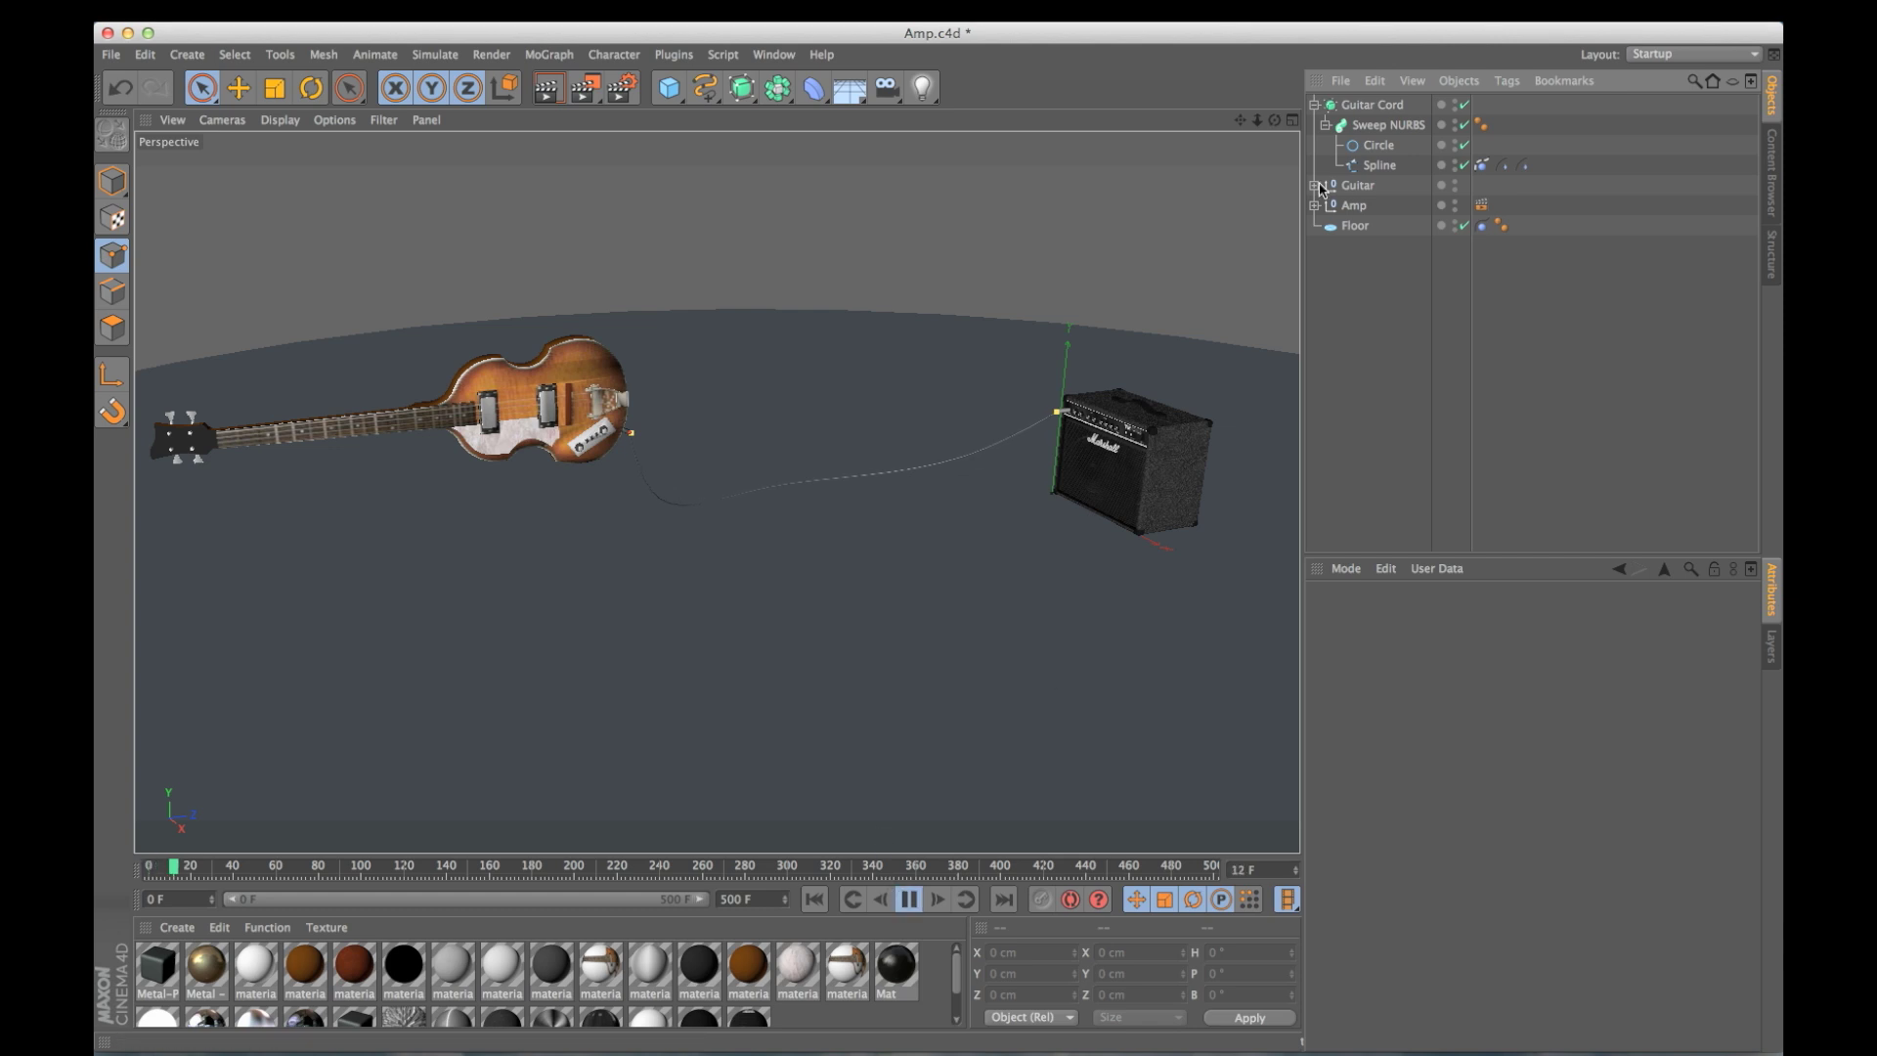
pyautogui.click(1353, 186)
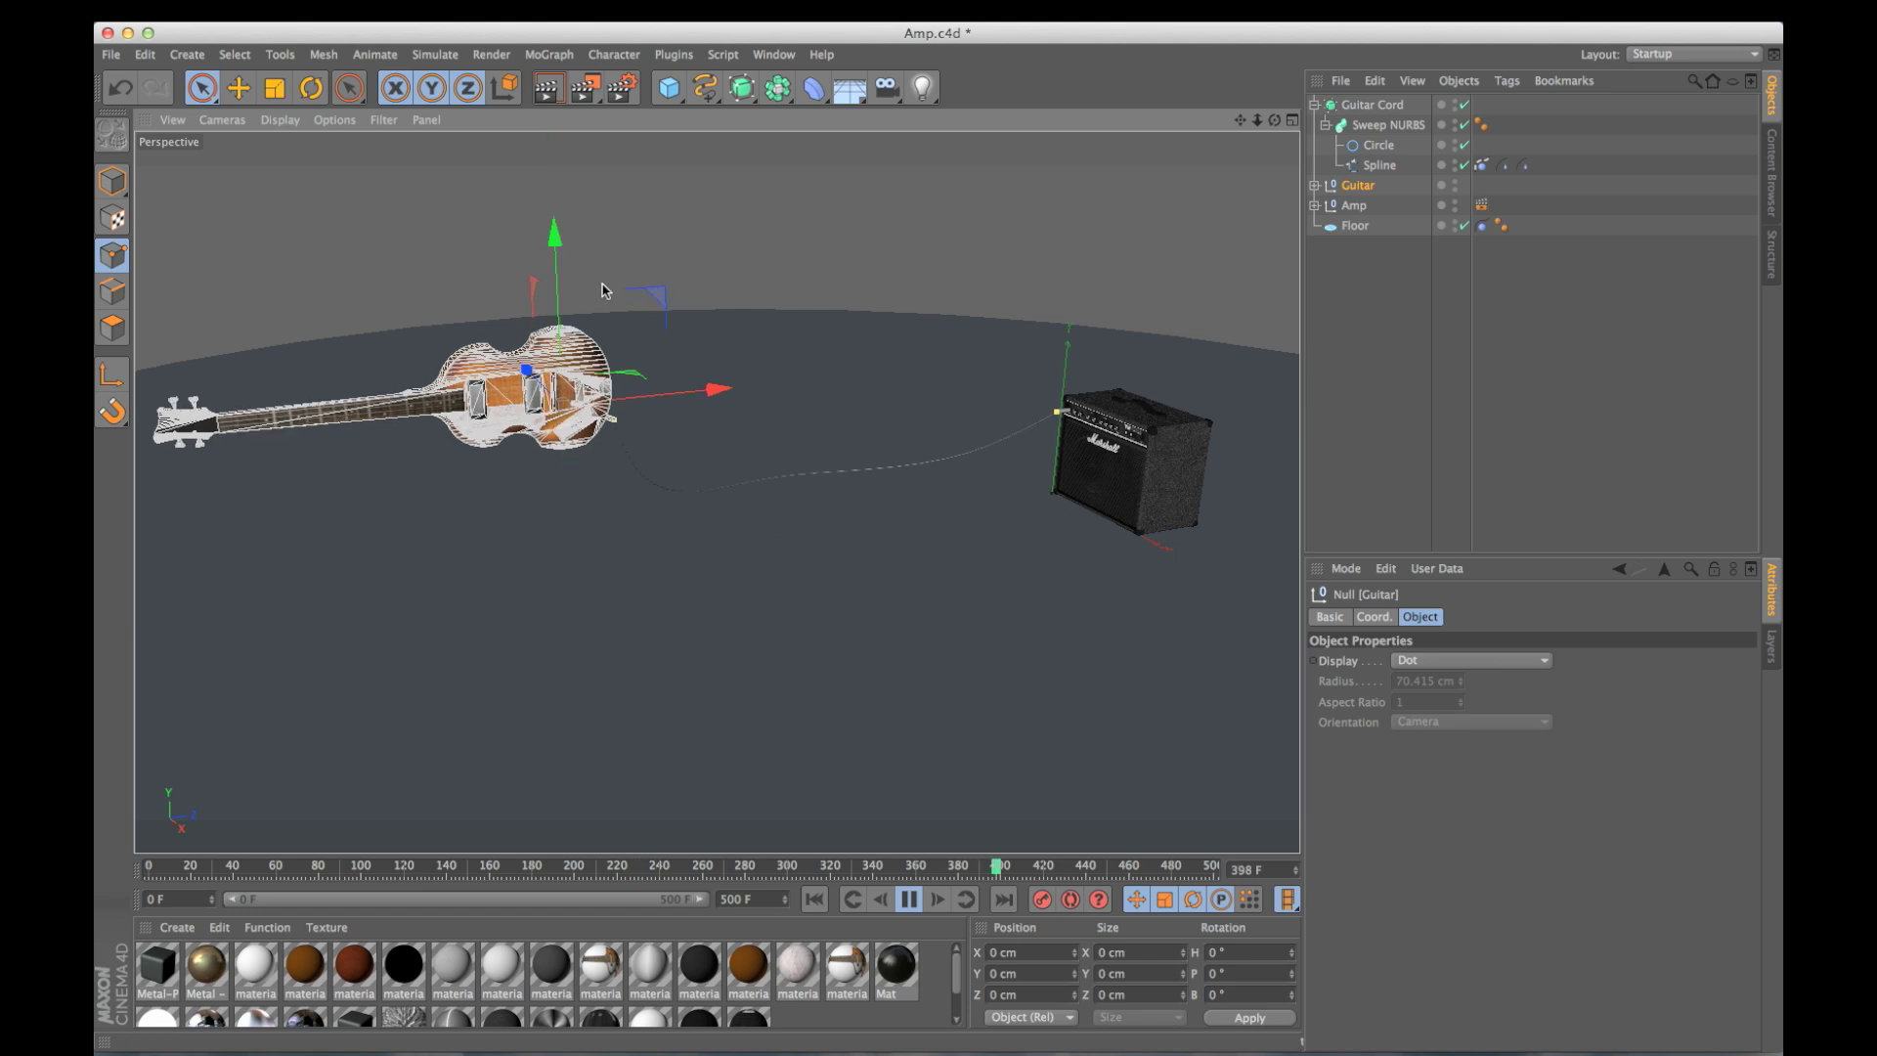
pyautogui.click(909, 899)
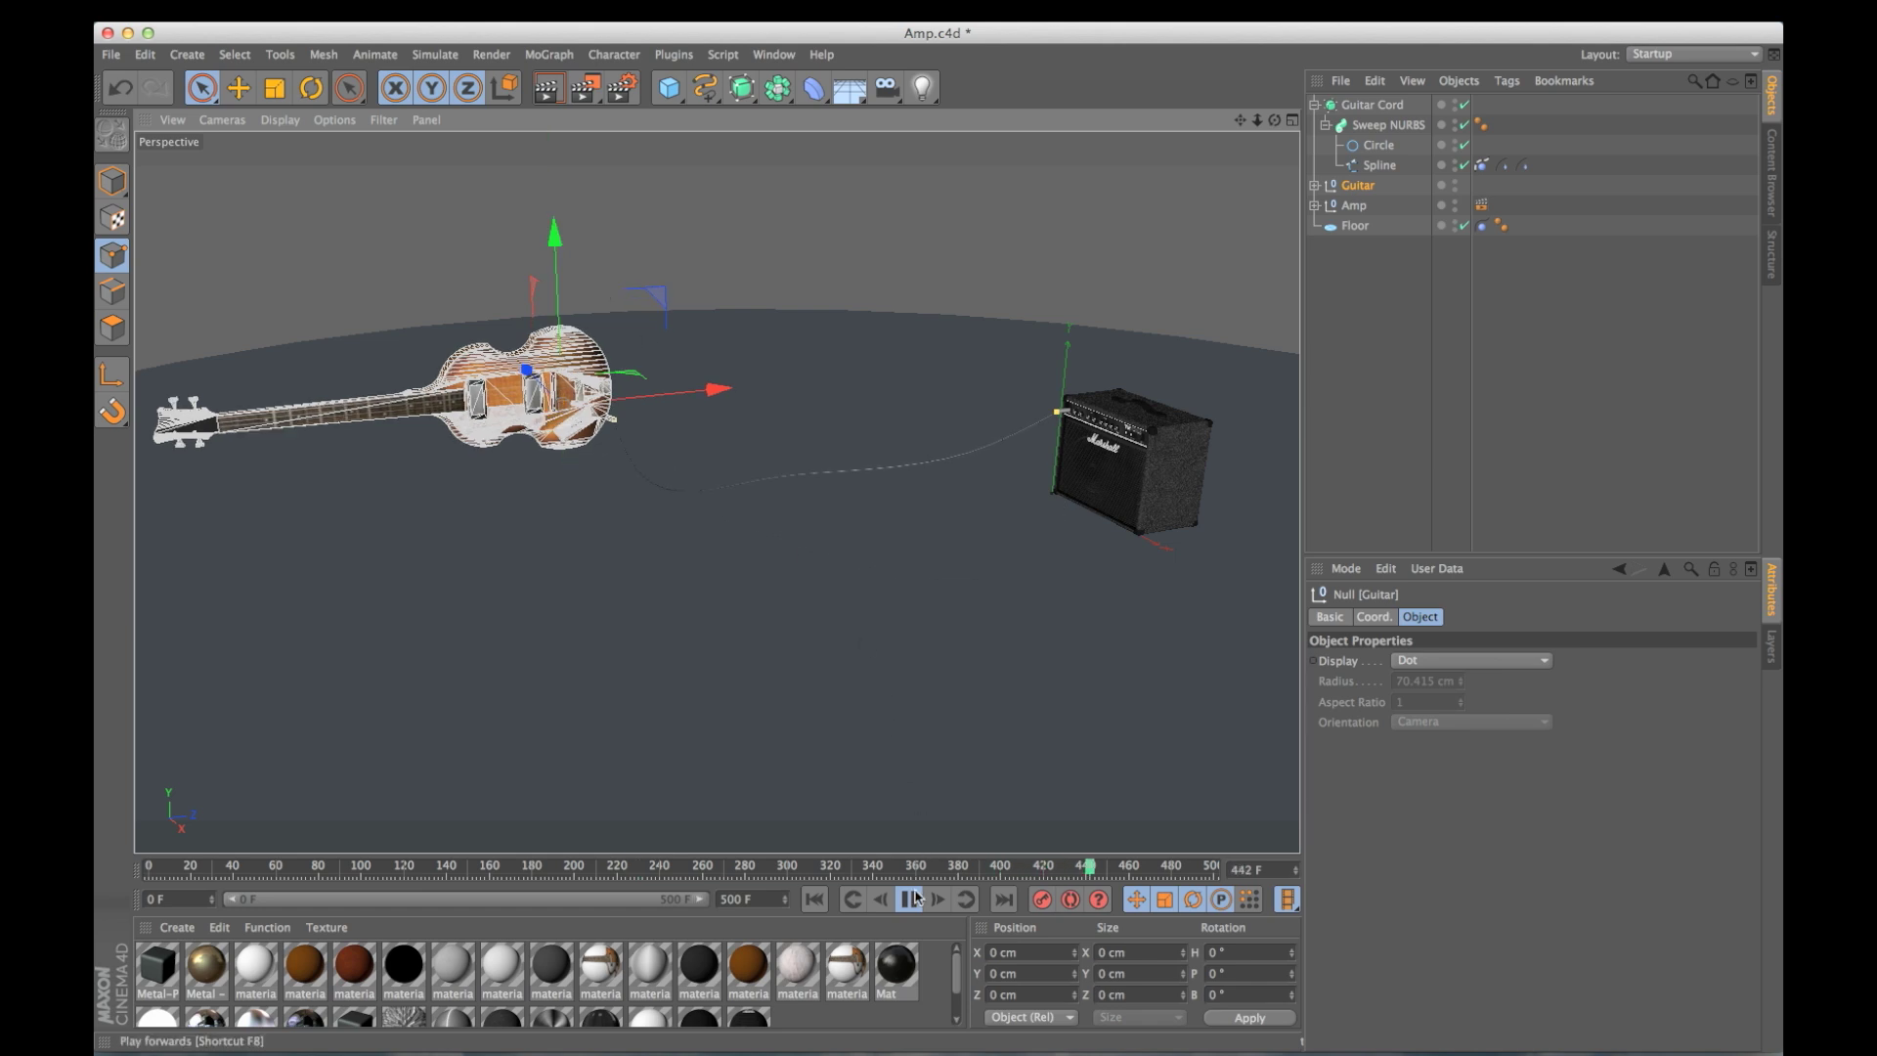
pyautogui.click(813, 900)
# Delete the Guitar Cord object together with its sweep, circle and spline.
pyautogui.click(1353, 105)
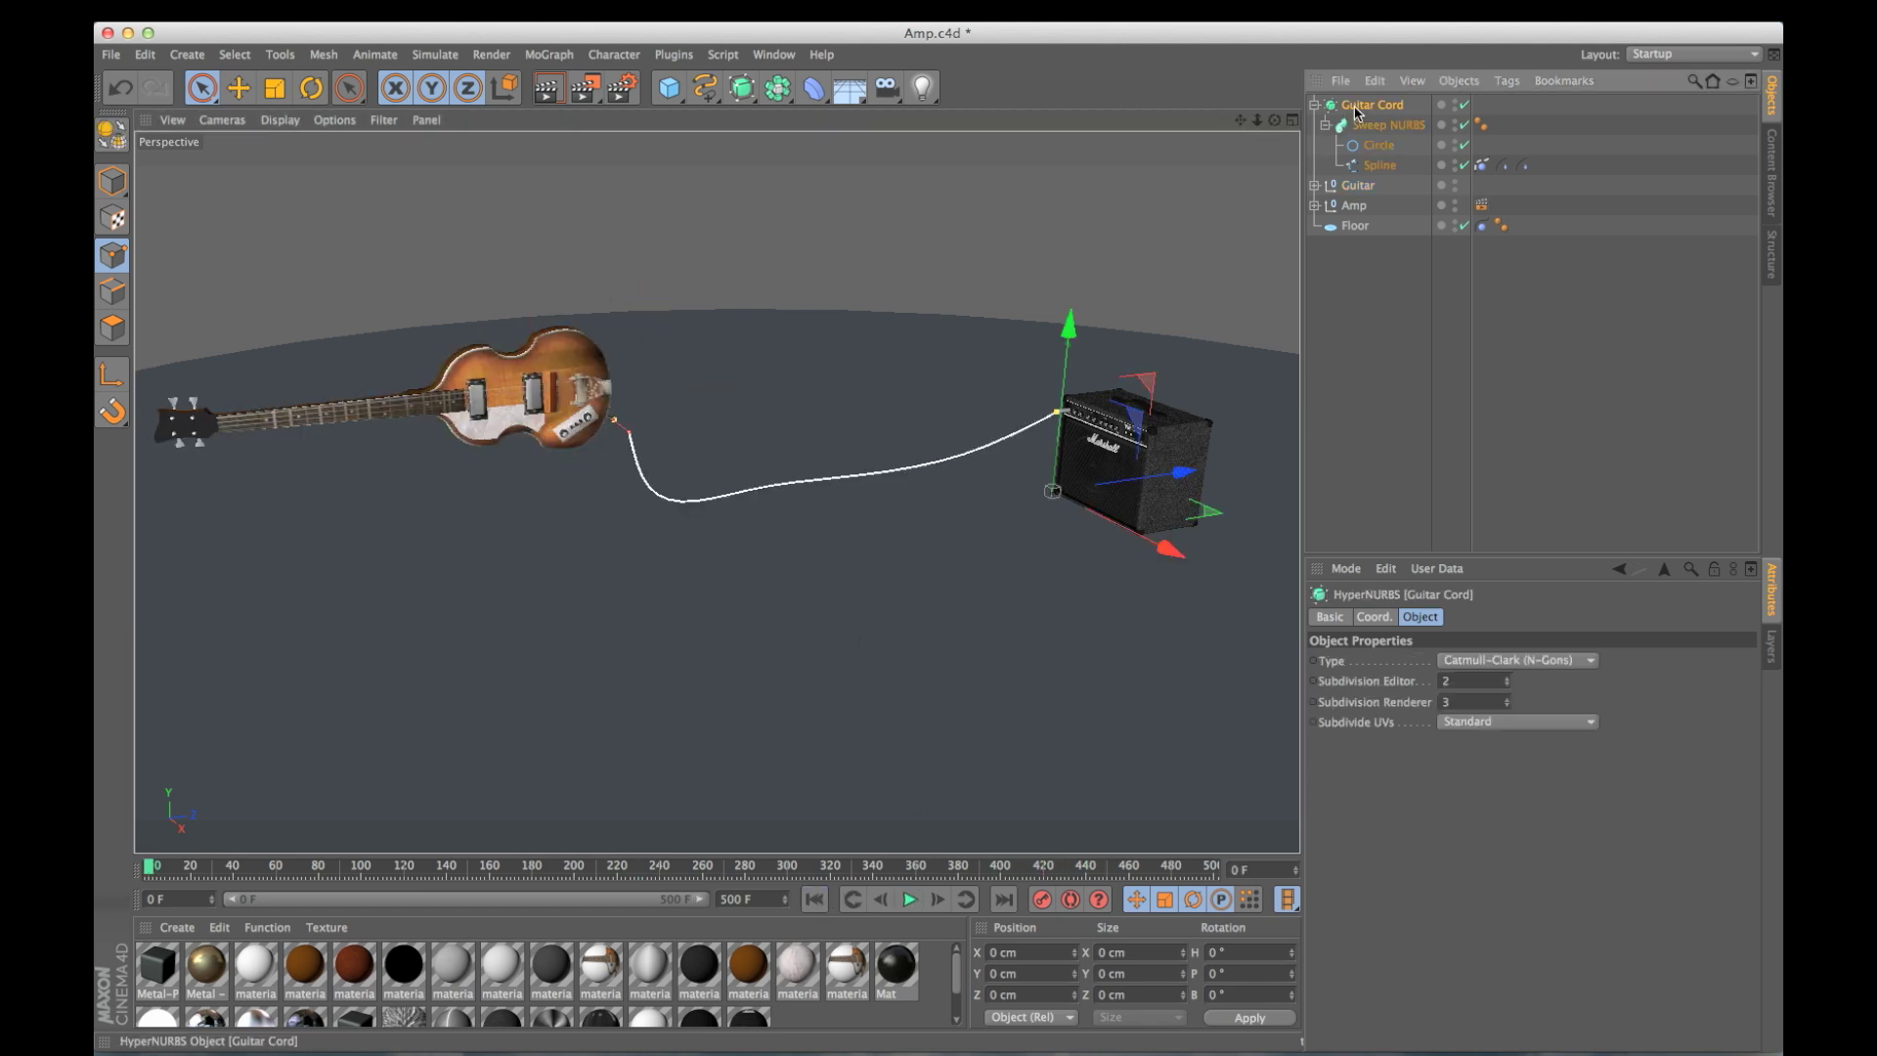
pyautogui.press('Delete')
# Start a linear spline in the Top view, placing its first point at the outer end of the amp's plug.
pyautogui.middleClick(1228, 161)
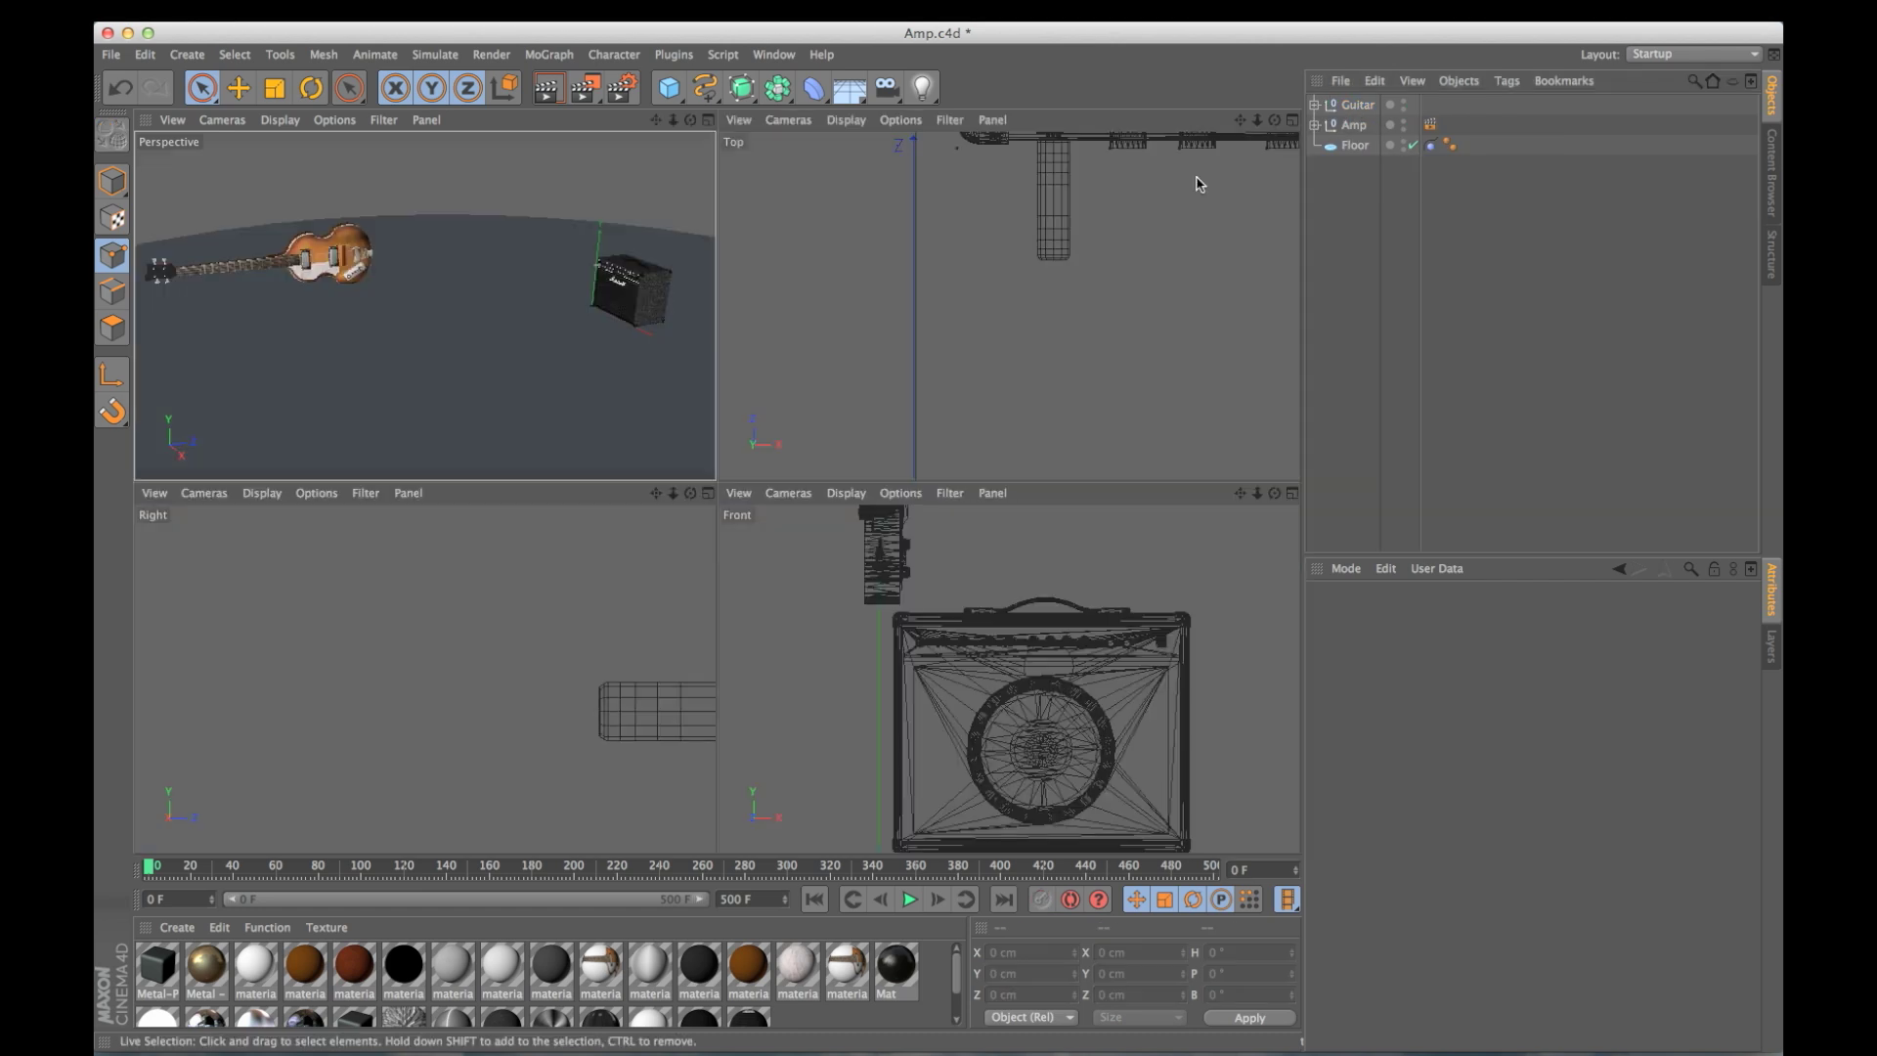
pyautogui.keyDown('alt'); pyautogui.moveTo(1183, 274); pyautogui.dragTo(797, 344, button='right'); pyautogui.keyUp('alt')
pyautogui.keyDown('alt'); pyautogui.moveTo(1160, 381); pyautogui.dragTo(935, 185, button='middle'); pyautogui.keyUp('alt')
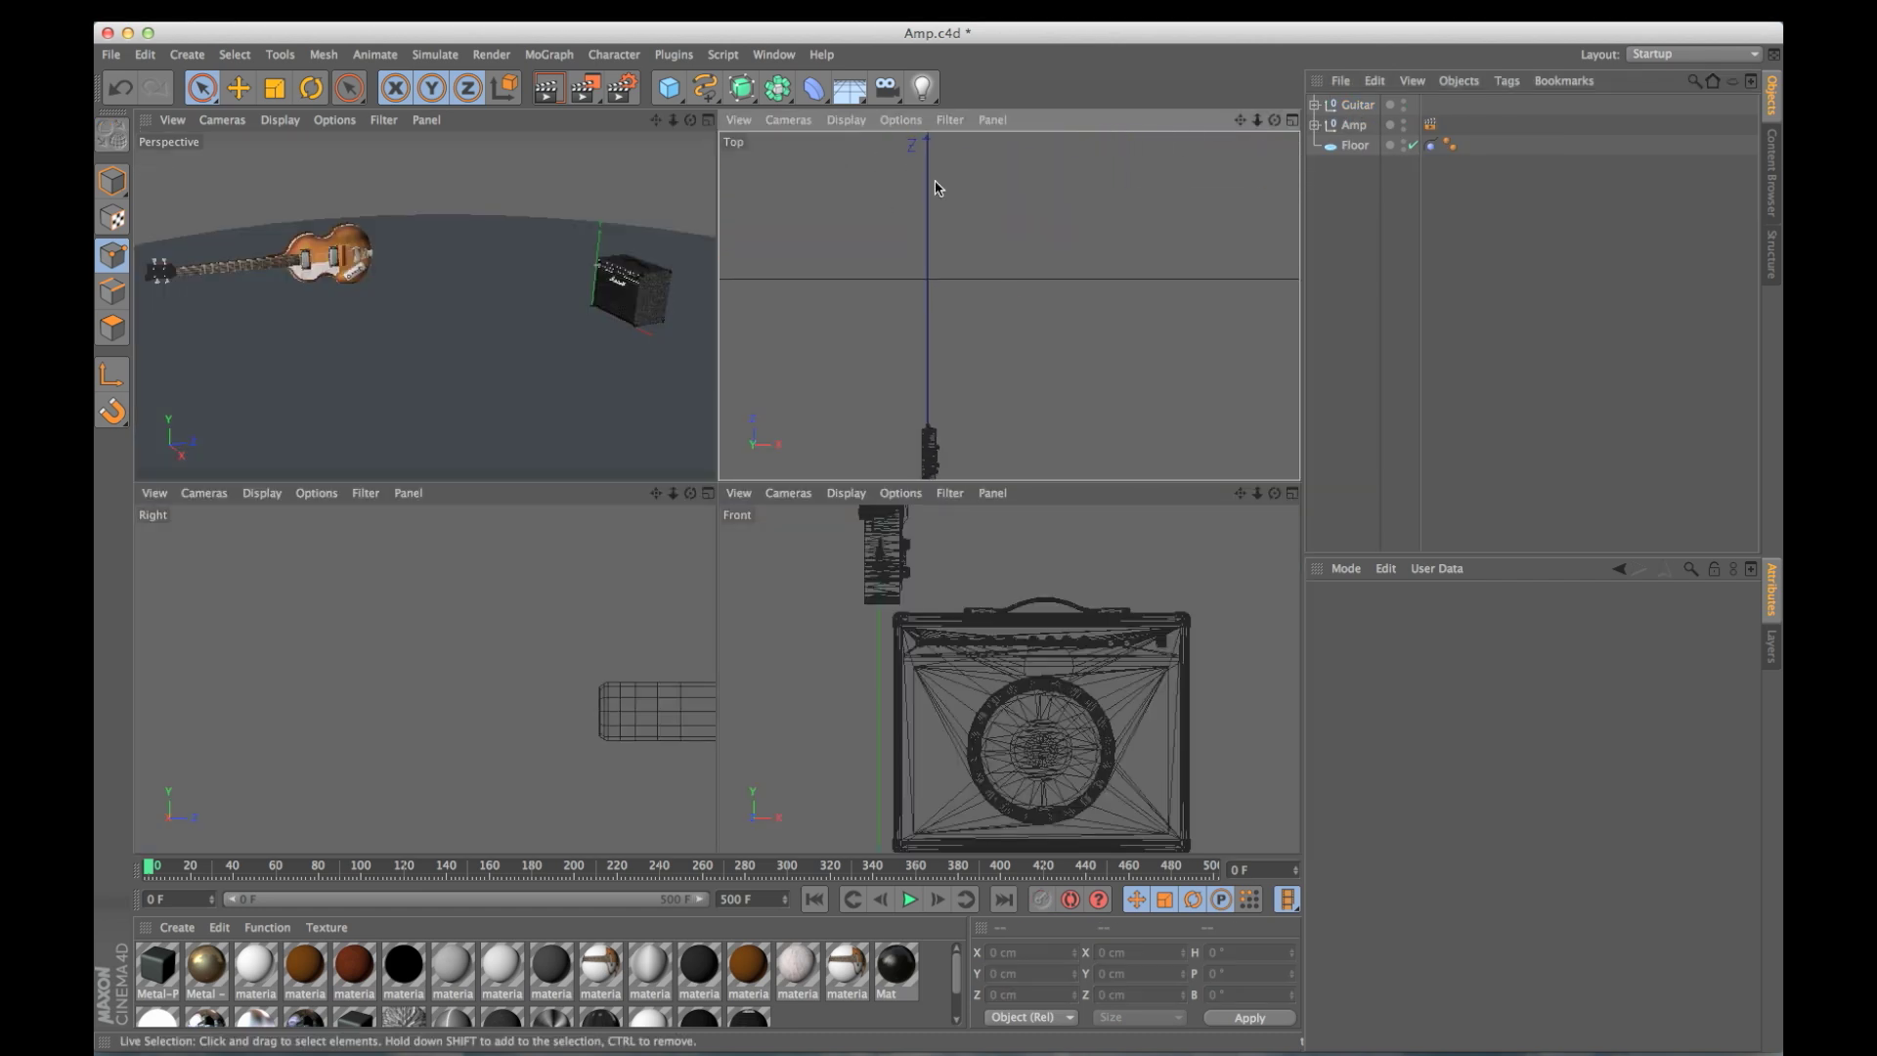
pyautogui.middleClick(978, 271)
pyautogui.keyDown('alt'); pyautogui.moveTo(771, 298); pyautogui.dragTo(853, 384, button='middle'); pyautogui.keyUp('alt')
pyautogui.keyDown('alt'); pyautogui.moveTo(853, 384); pyautogui.dragTo(748, 375, button='right'); pyautogui.keyUp('alt')
pyautogui.keyDown('alt'); pyautogui.moveTo(757, 372); pyautogui.dragTo(782, 418, button='middle'); pyautogui.keyUp('alt')
pyautogui.click(708, 89)
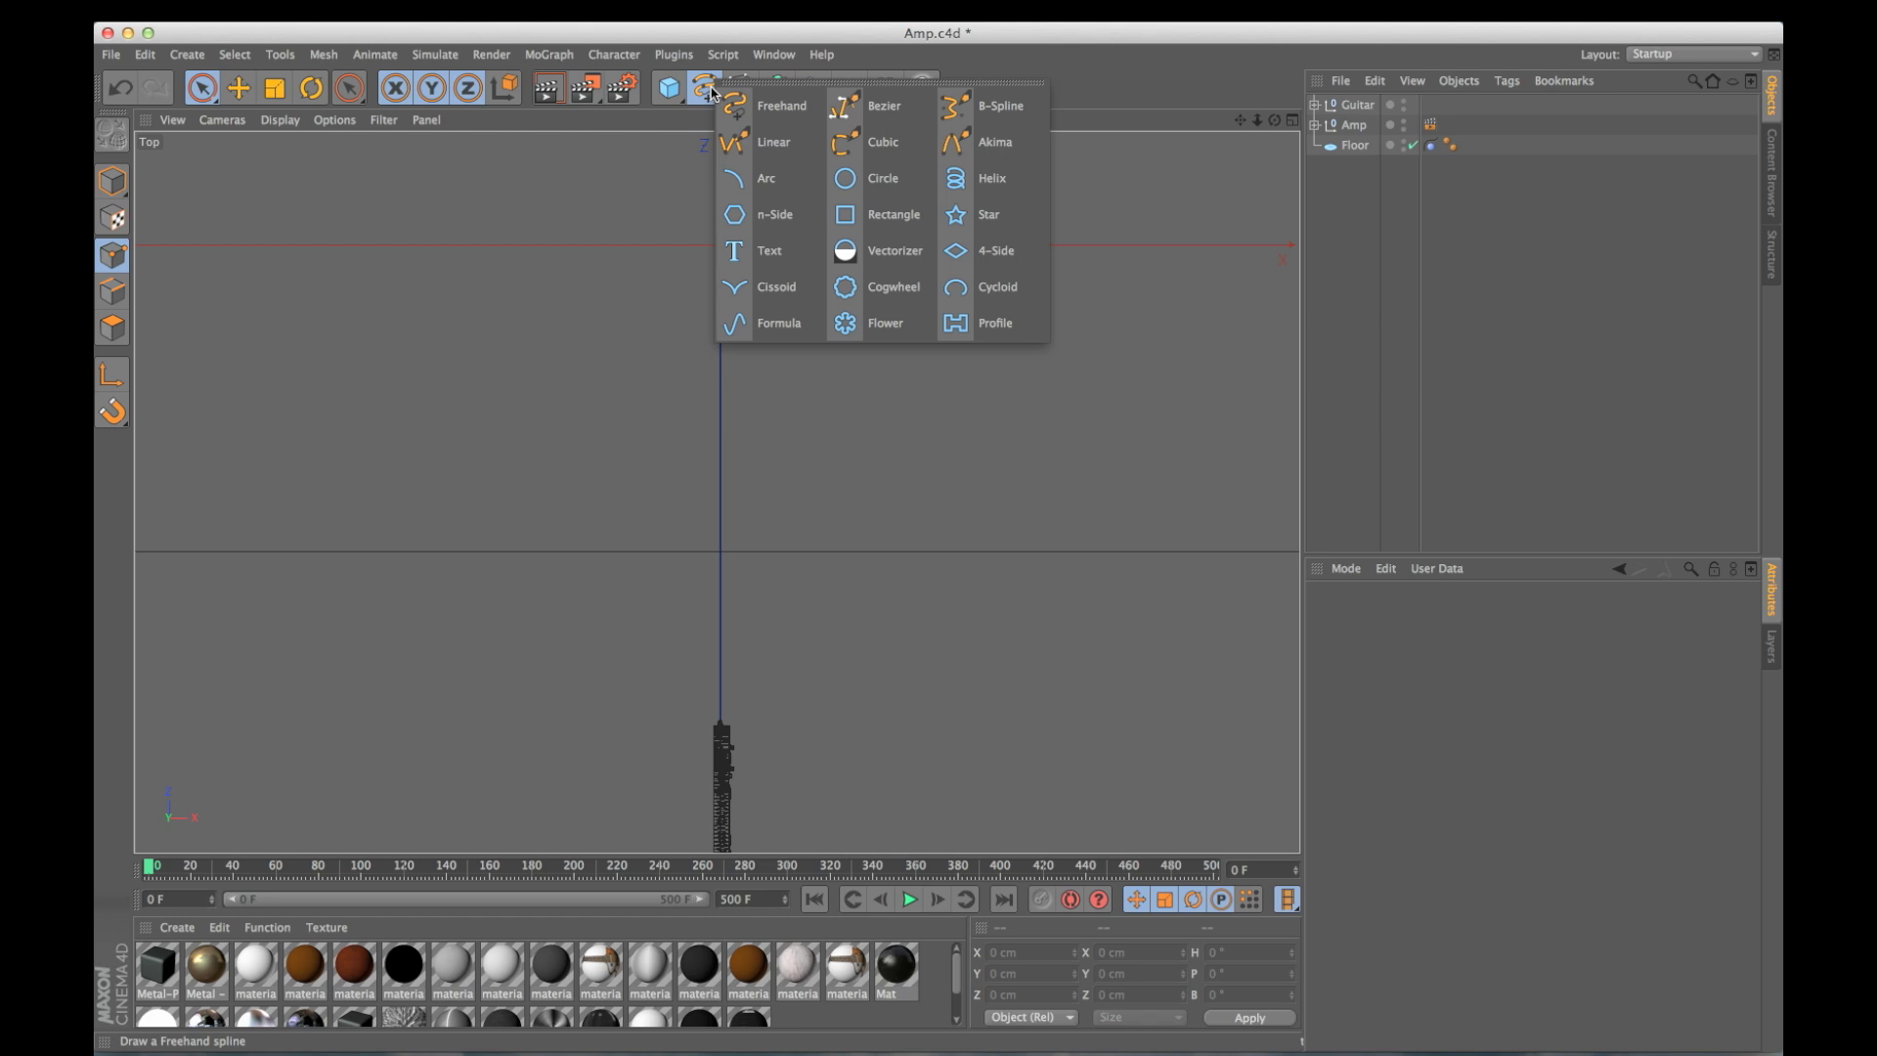
pyautogui.click(745, 142)
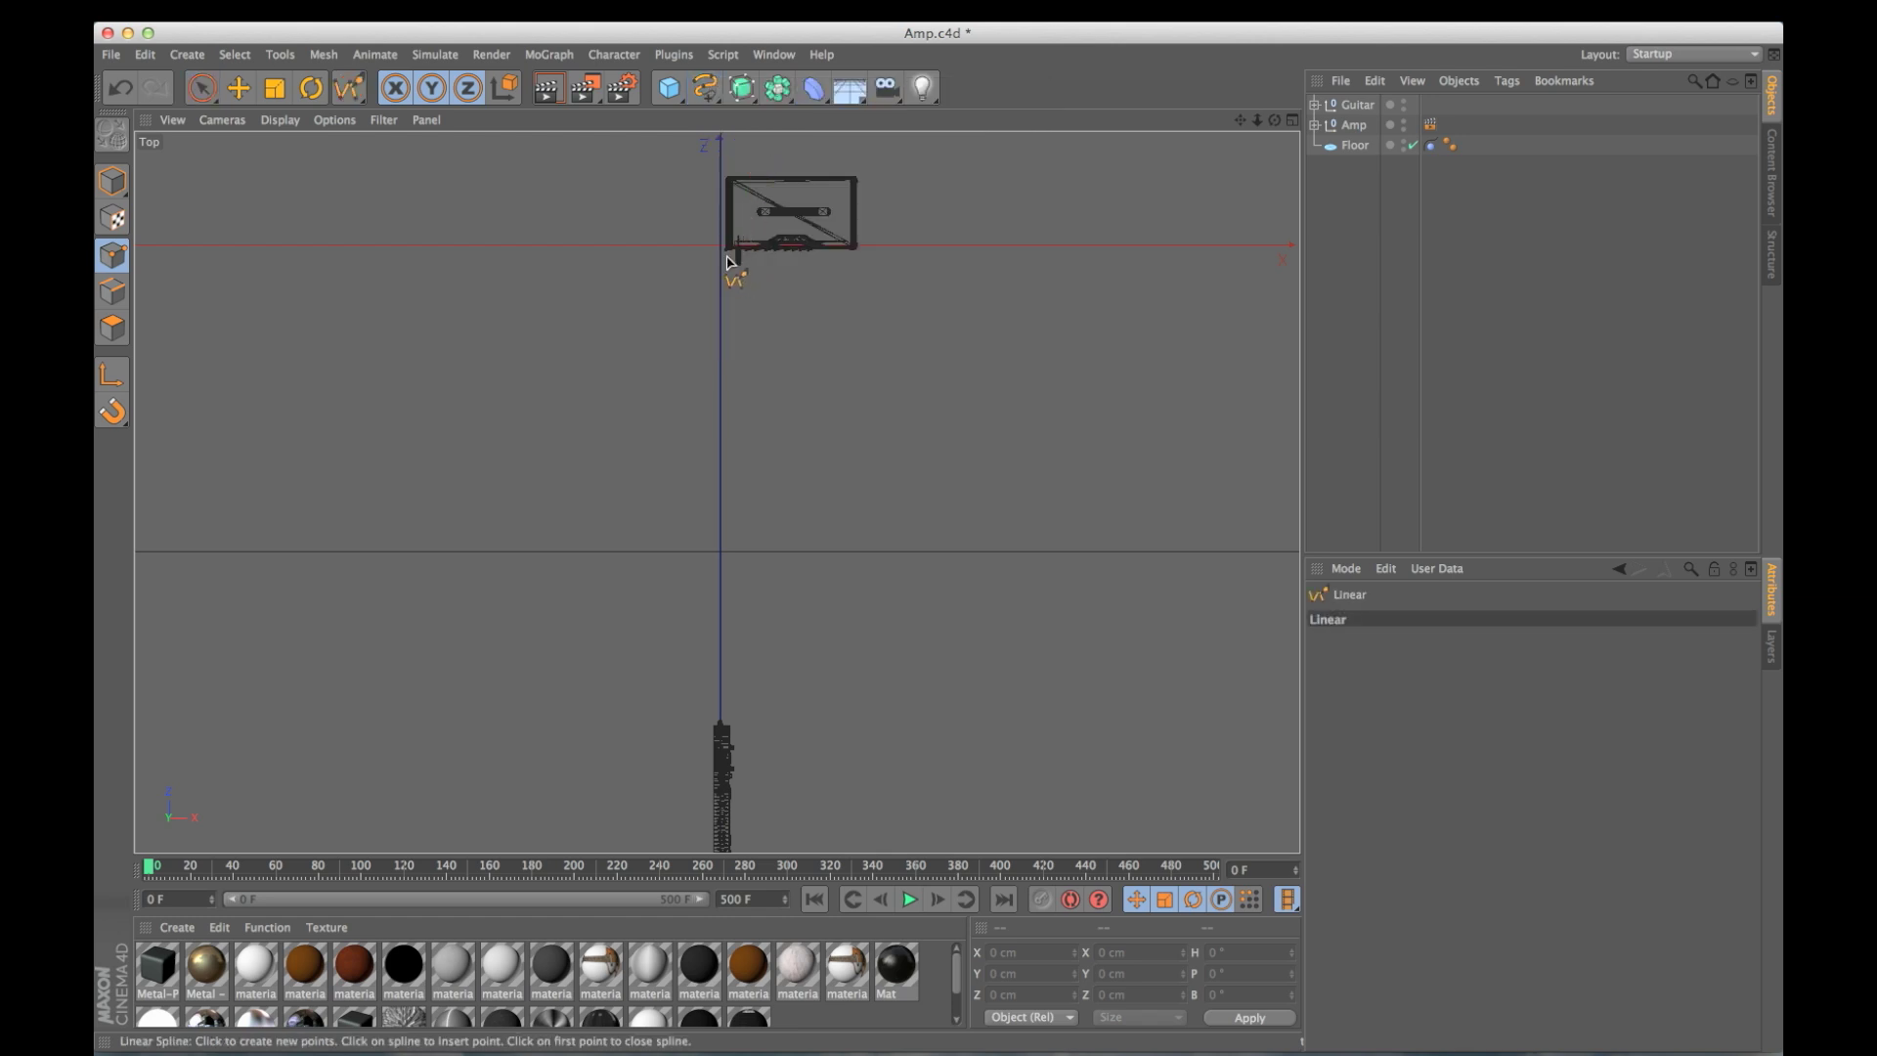
pyautogui.scroll(5, 727, 262)
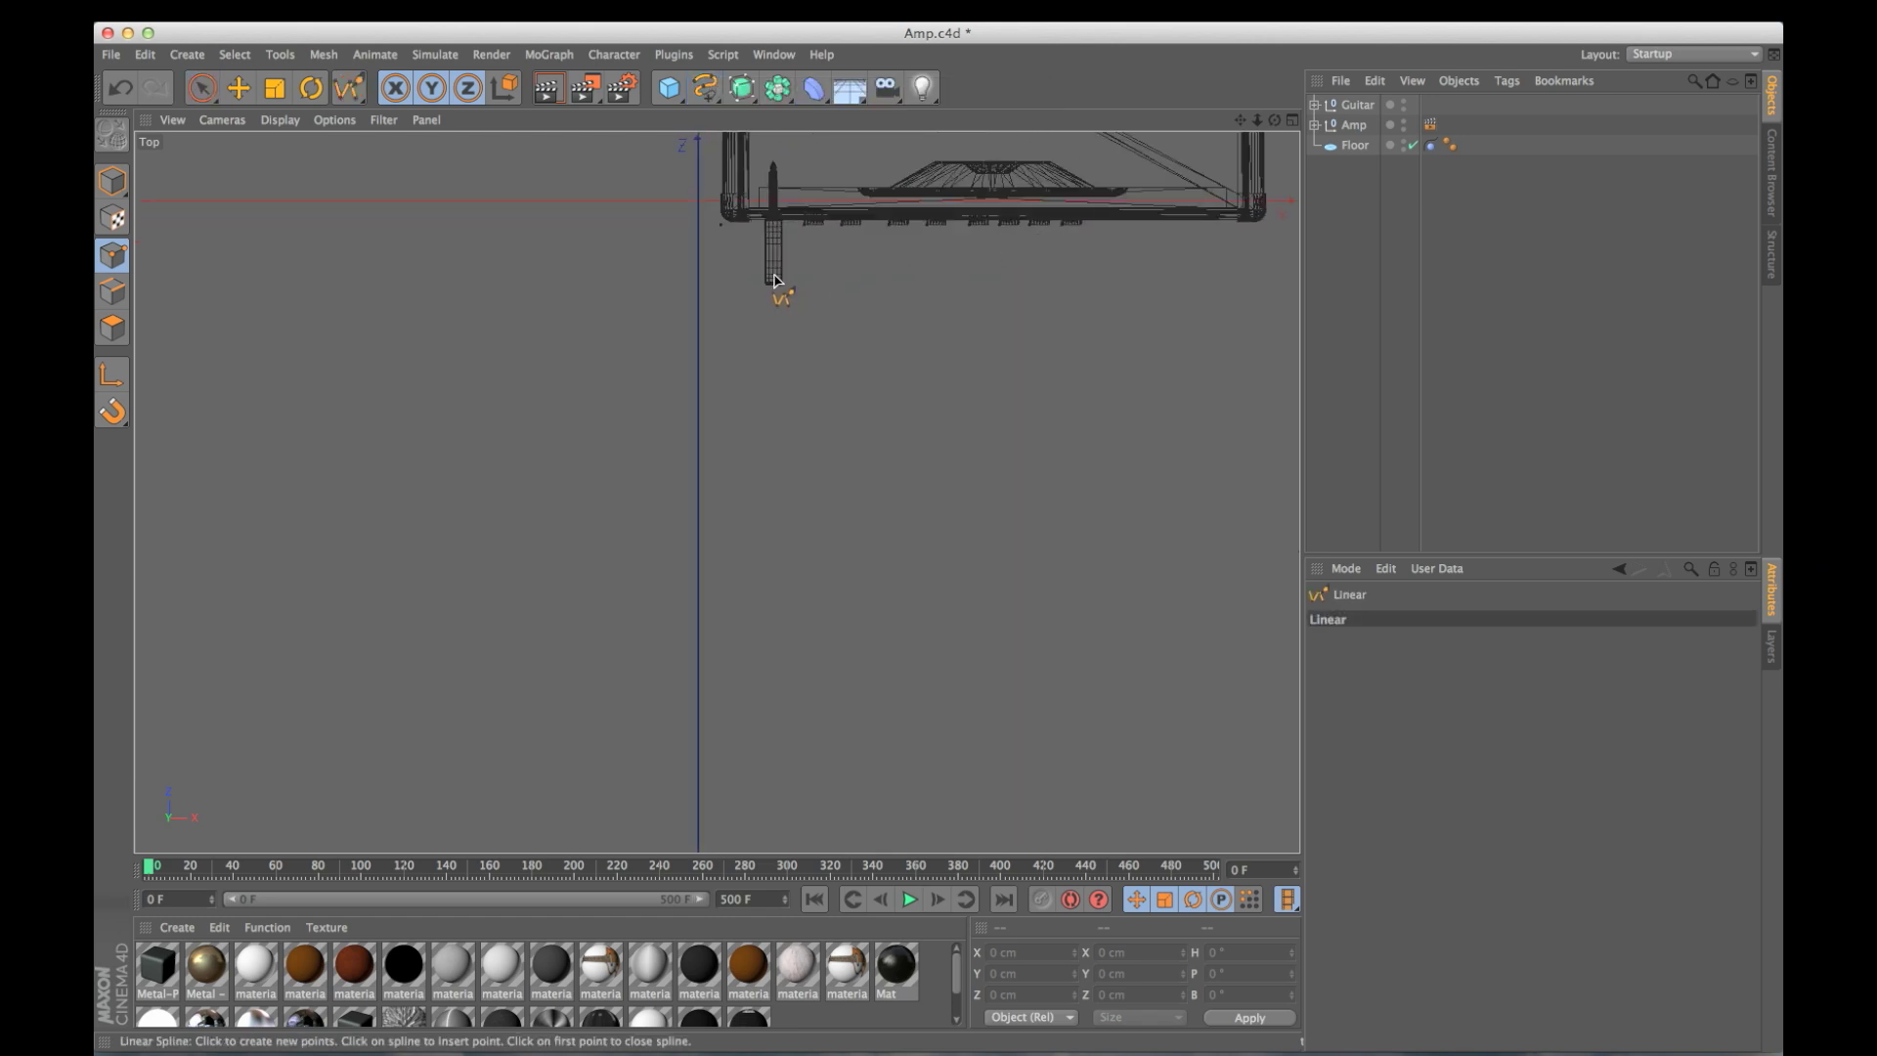
pyautogui.click(775, 284)
# Place the spline's second point in the Top view at the end of the guitar's plug.
pyautogui.scroll(-5, 773, 337)
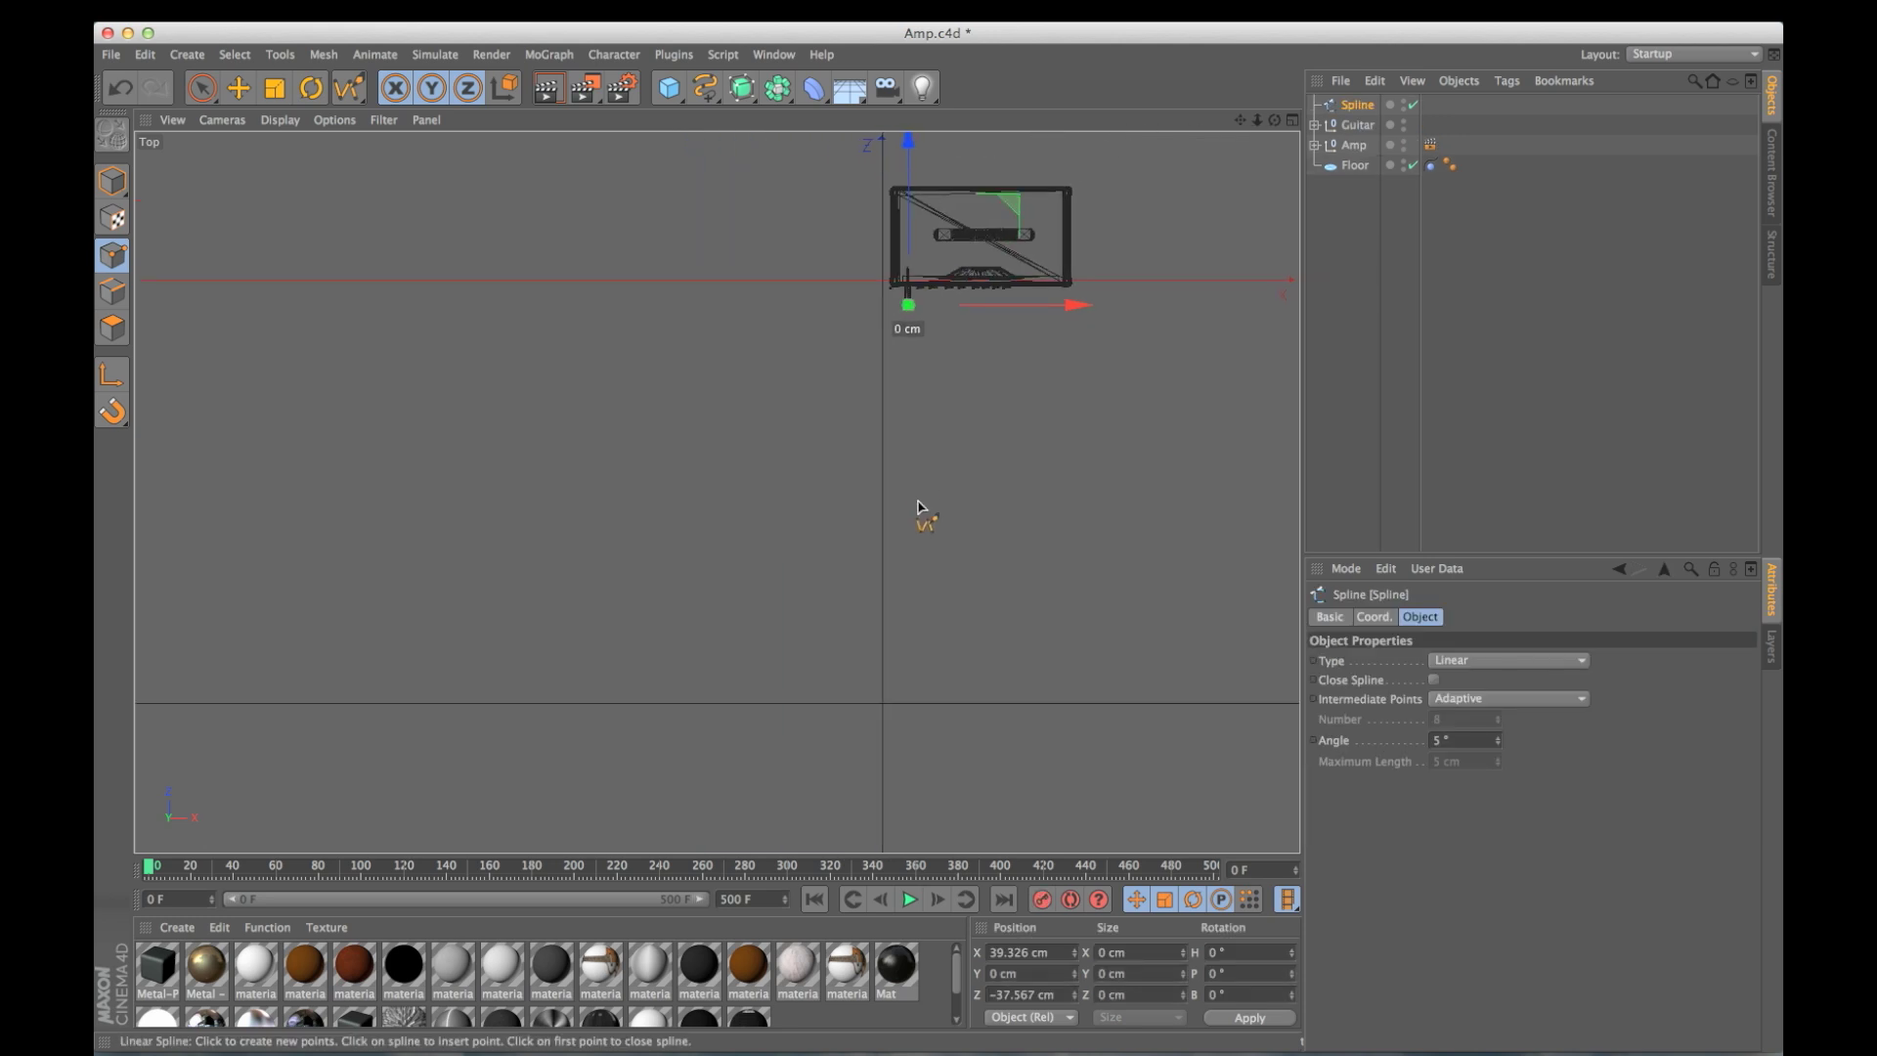
pyautogui.keyDown('alt'); pyautogui.moveTo(919, 540); pyautogui.dragTo(840, 206, button='middle'); pyautogui.keyUp('alt')
pyautogui.keyDown('alt'); pyautogui.moveTo(791, 666); pyautogui.dragTo(977, 627, button='right'); pyautogui.keyUp('alt')
pyautogui.scroll(2, 979, 628)
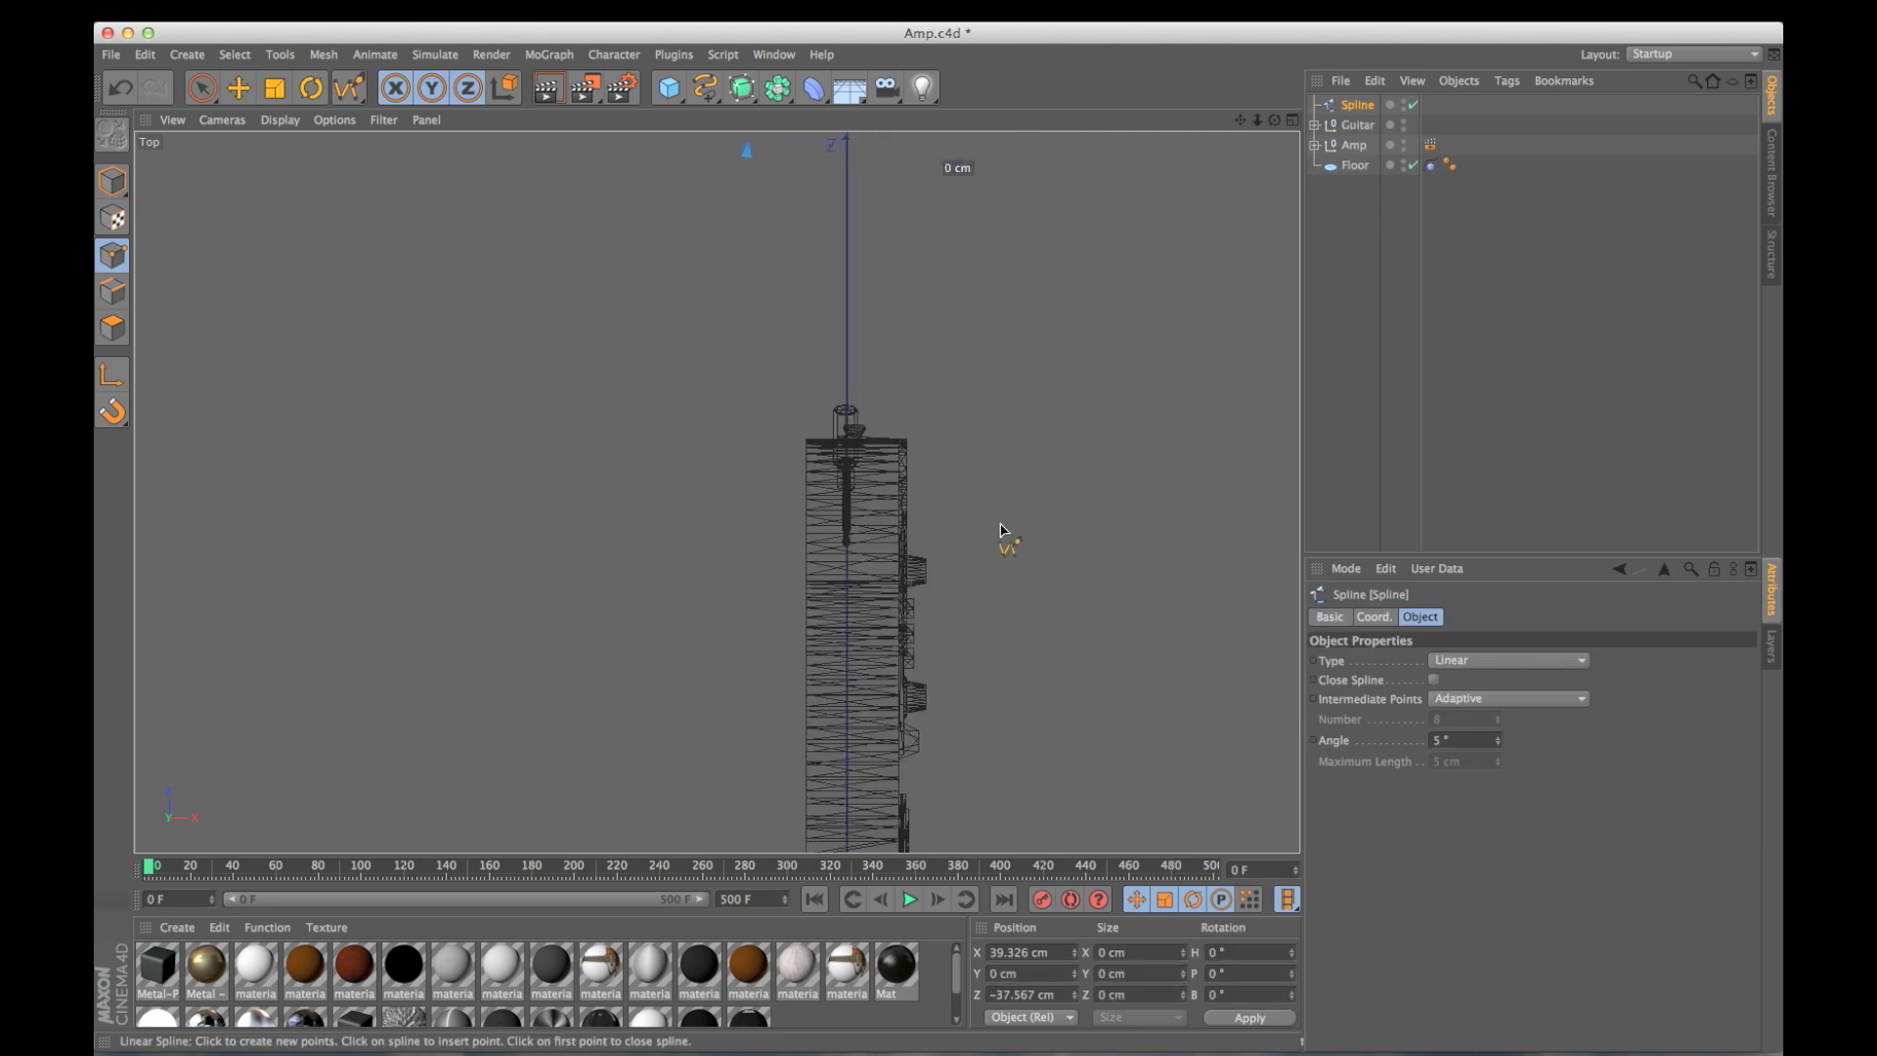
pyautogui.click(847, 419)
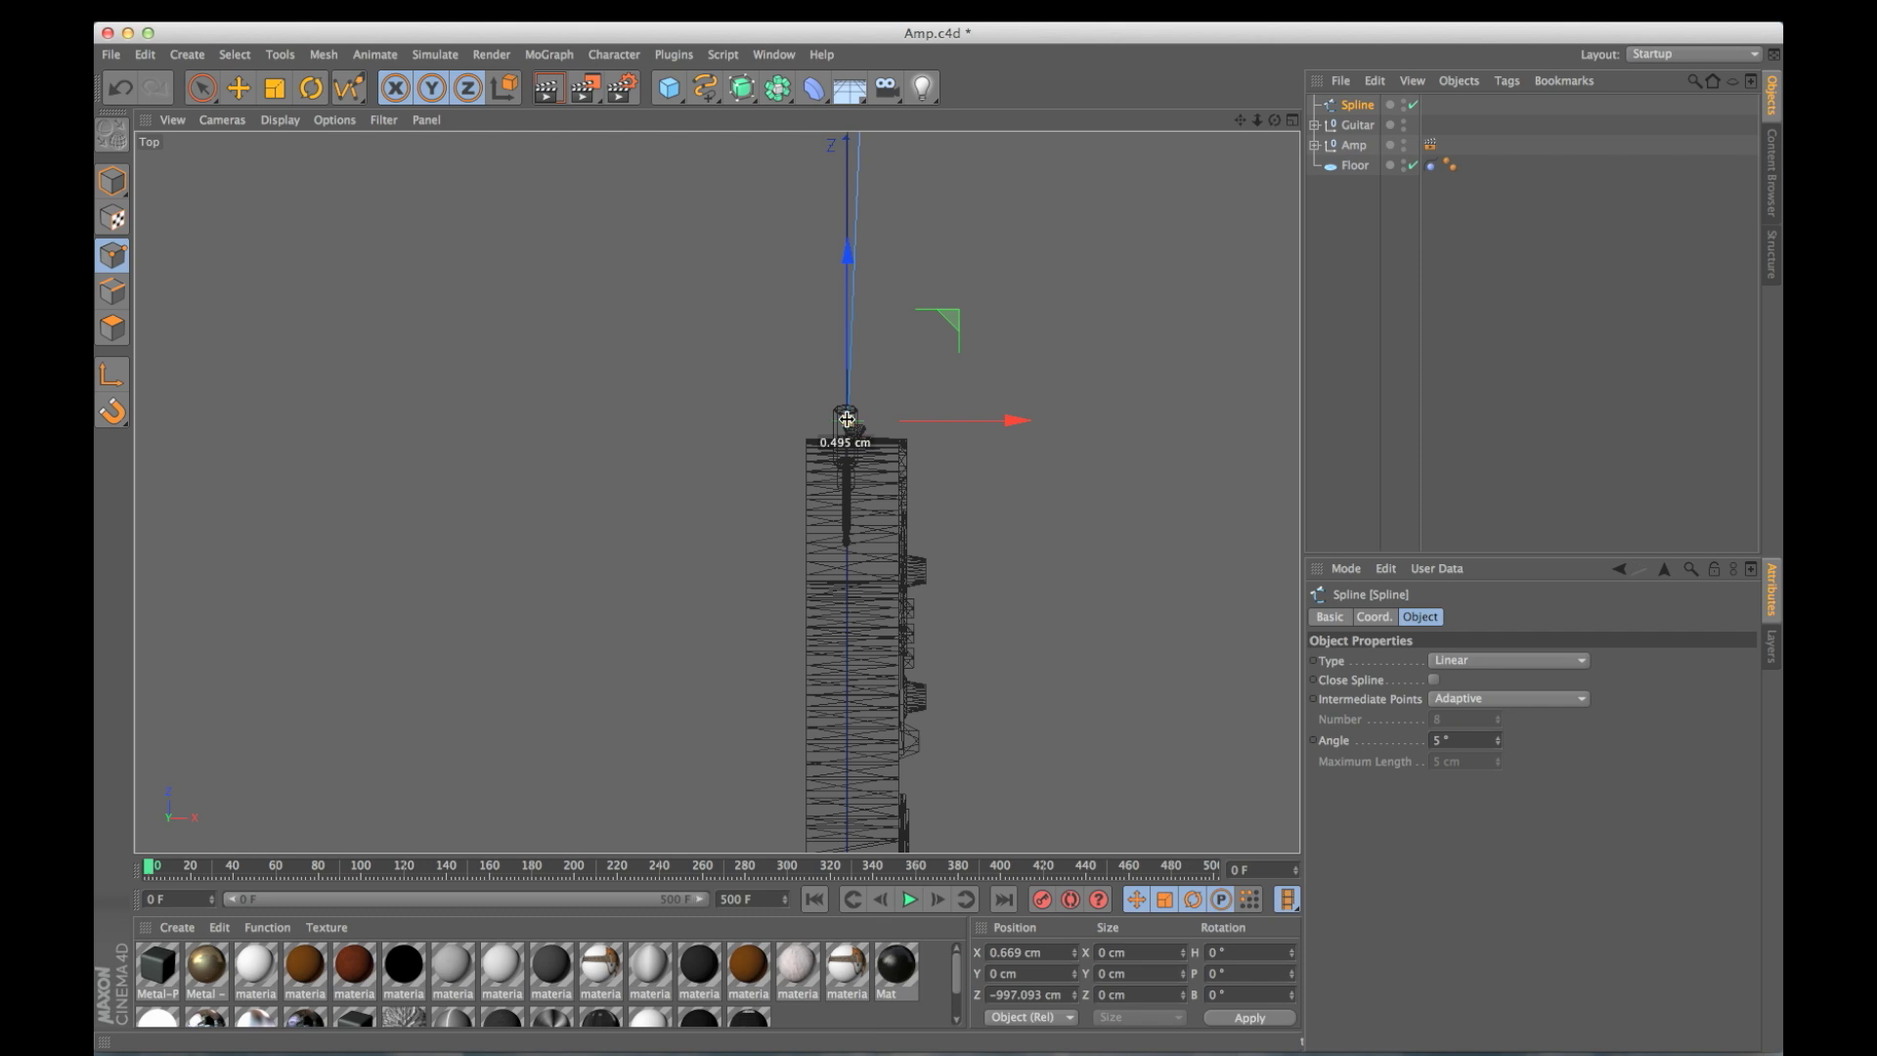
# Raise the spline's amp-end point vertically in the Right view to the height of the amp's plug.
pyautogui.middleClick(847, 419)
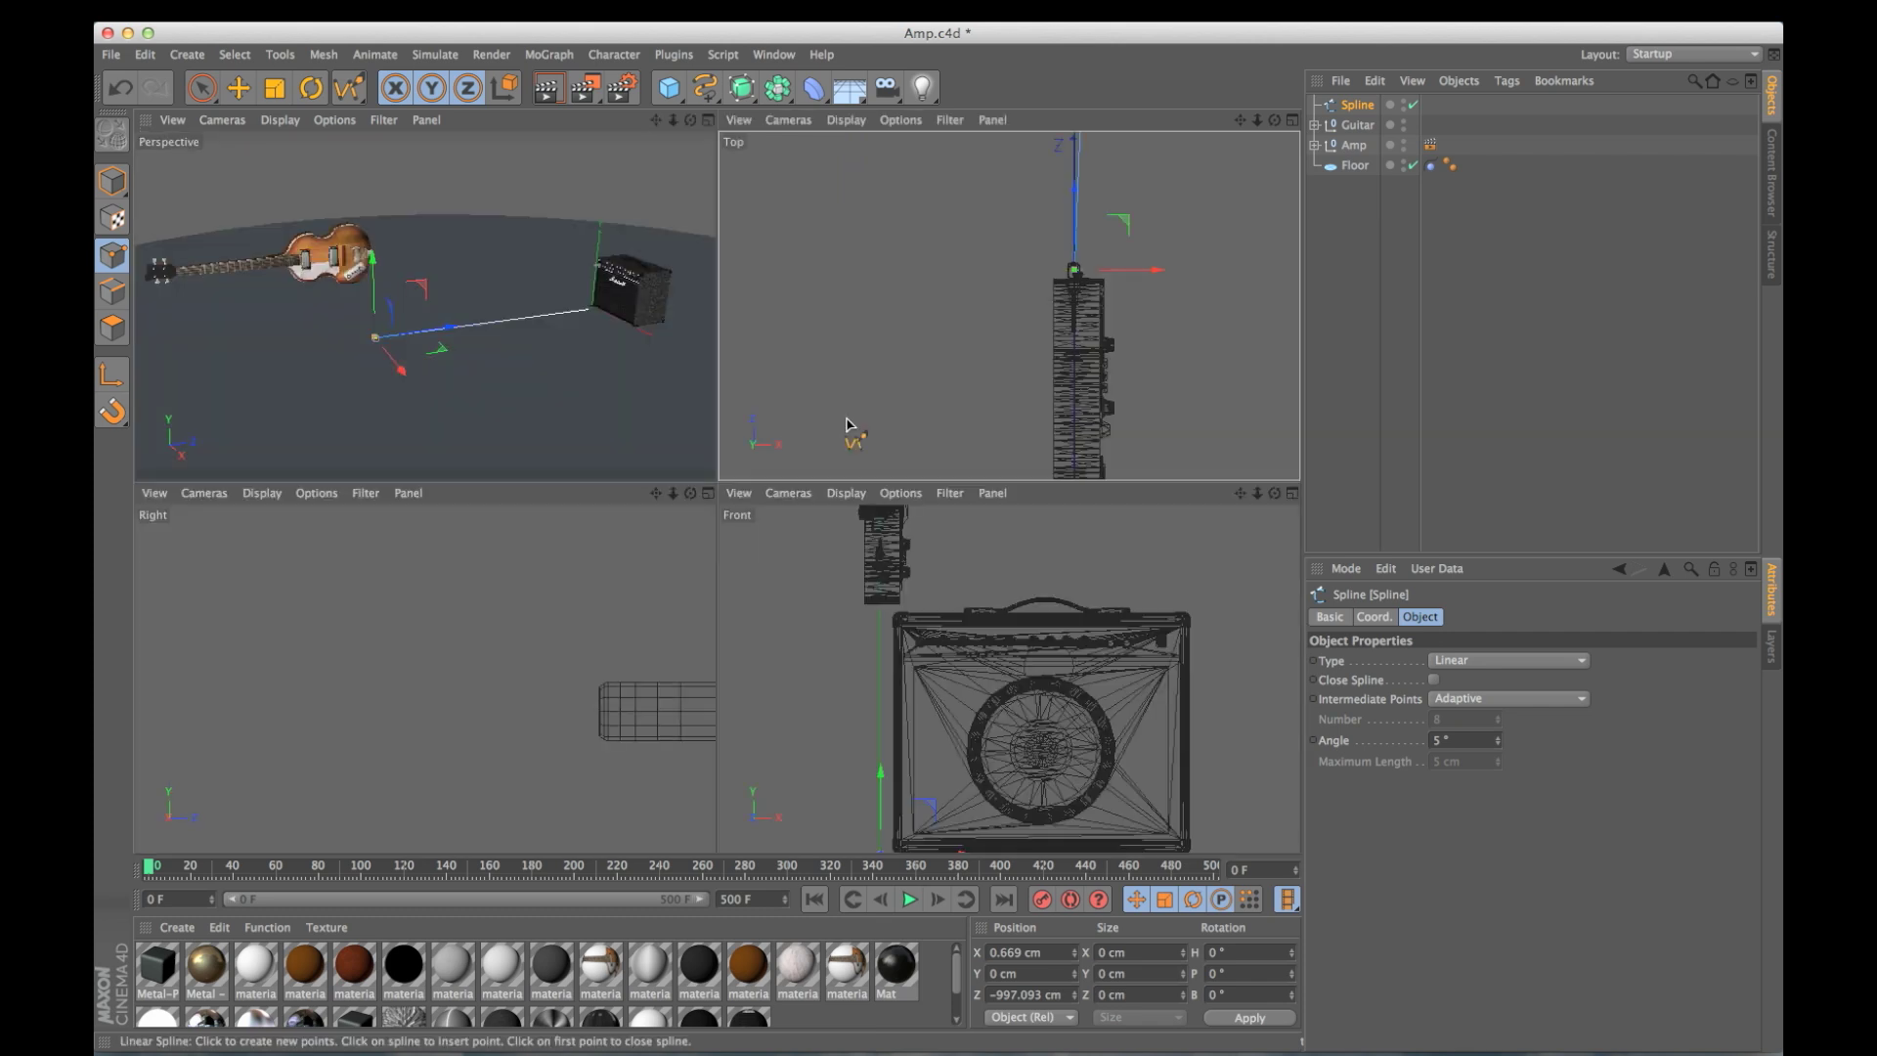
pyautogui.click(200, 86)
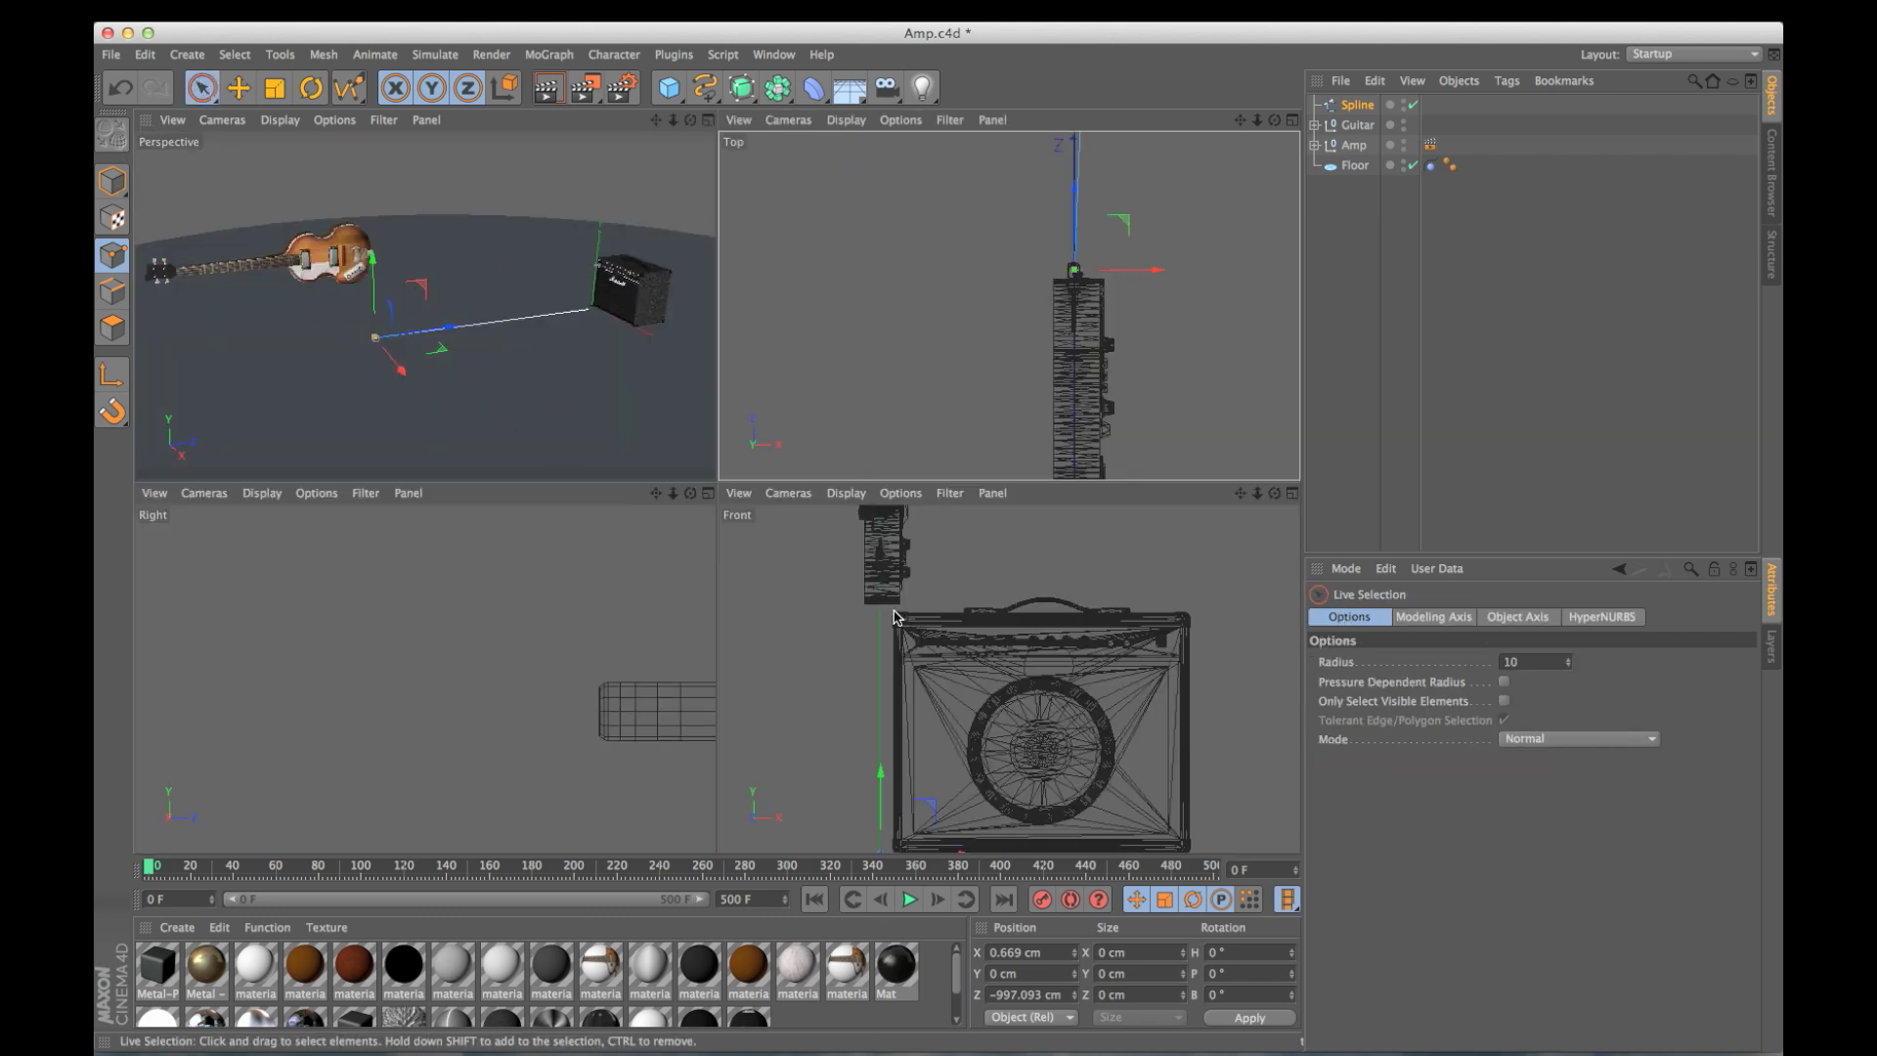
pyautogui.middleClick(660, 663)
pyautogui.scroll(5, 1004, 637)
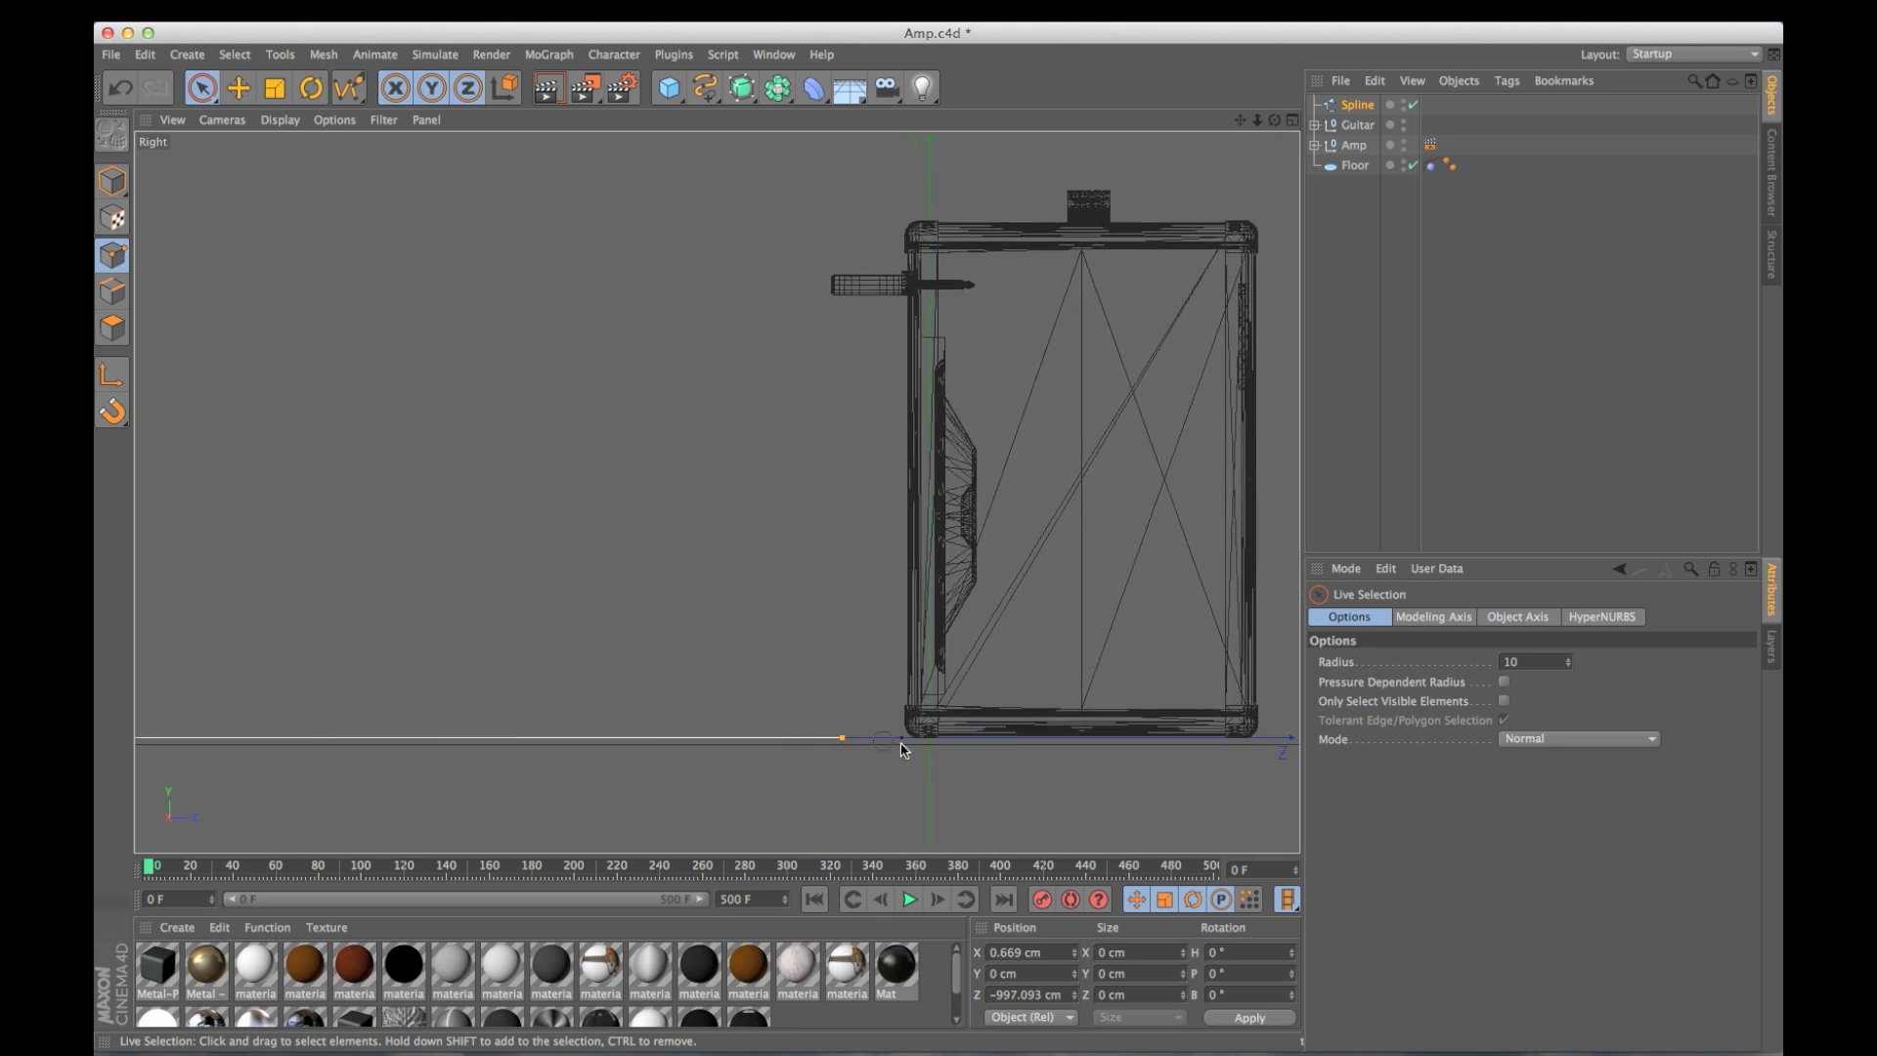
pyautogui.click(841, 737)
pyautogui.moveTo(843, 640); pyautogui.dragTo(825, 189)
# Raise the spline's guitar-end point in the Right view to the end of the guitar's plug, at about Y 271 cm.
pyautogui.keyDown('alt'); pyautogui.moveTo(341, 410); pyautogui.dragTo(453, 436, button='middle'); pyautogui.keyUp('alt')
pyautogui.click(470, 695)
pyautogui.keyDown('alt'); pyautogui.moveTo(471, 537); pyautogui.dragTo(525, 640, button='middle'); pyautogui.keyUp('alt')
pyautogui.moveTo(525, 640); pyautogui.dragTo(547, 483)
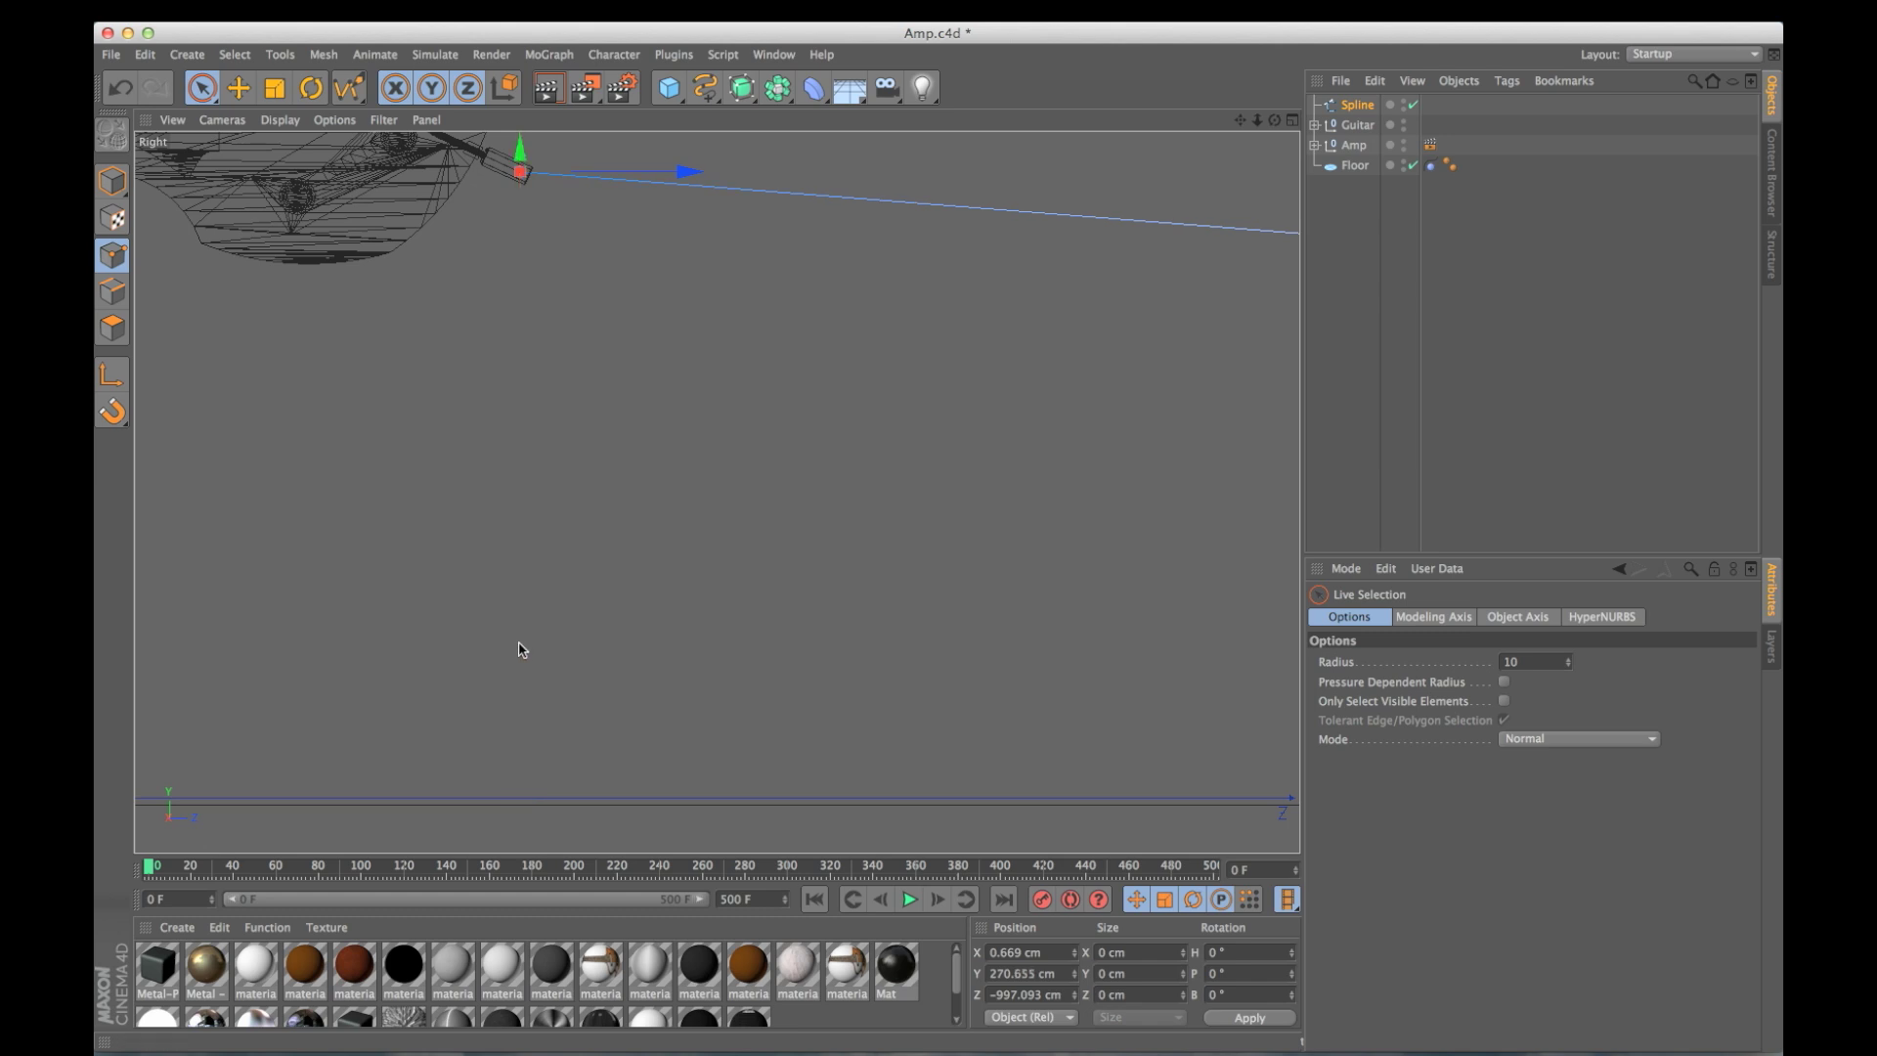
pyautogui.keyDown('alt'); pyautogui.moveTo(555, 250); pyautogui.dragTo(645, 469, button='middle'); pyautogui.keyUp('alt')
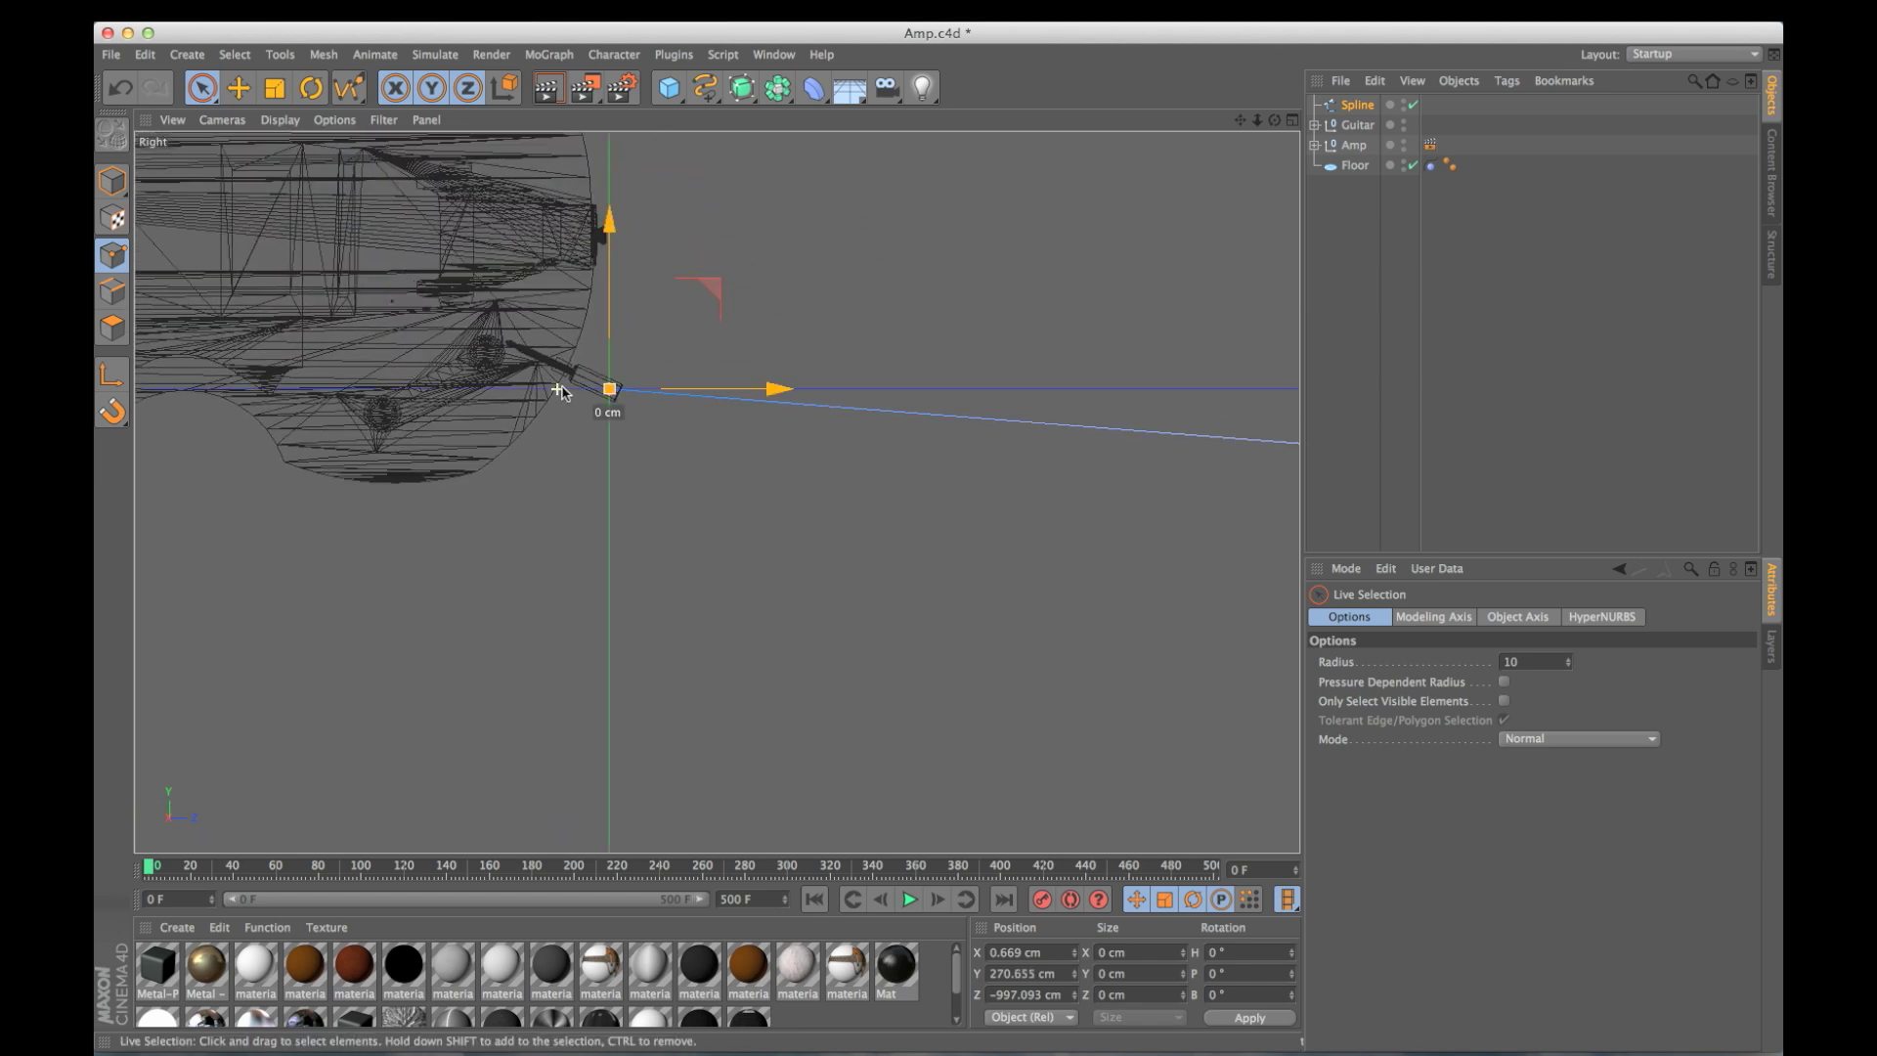
pyautogui.scroll(4, 558, 389)
# Select all points of the spline in the Perspective view and subdivide it with 5 subdivisions.
pyautogui.middleClick(734, 380)
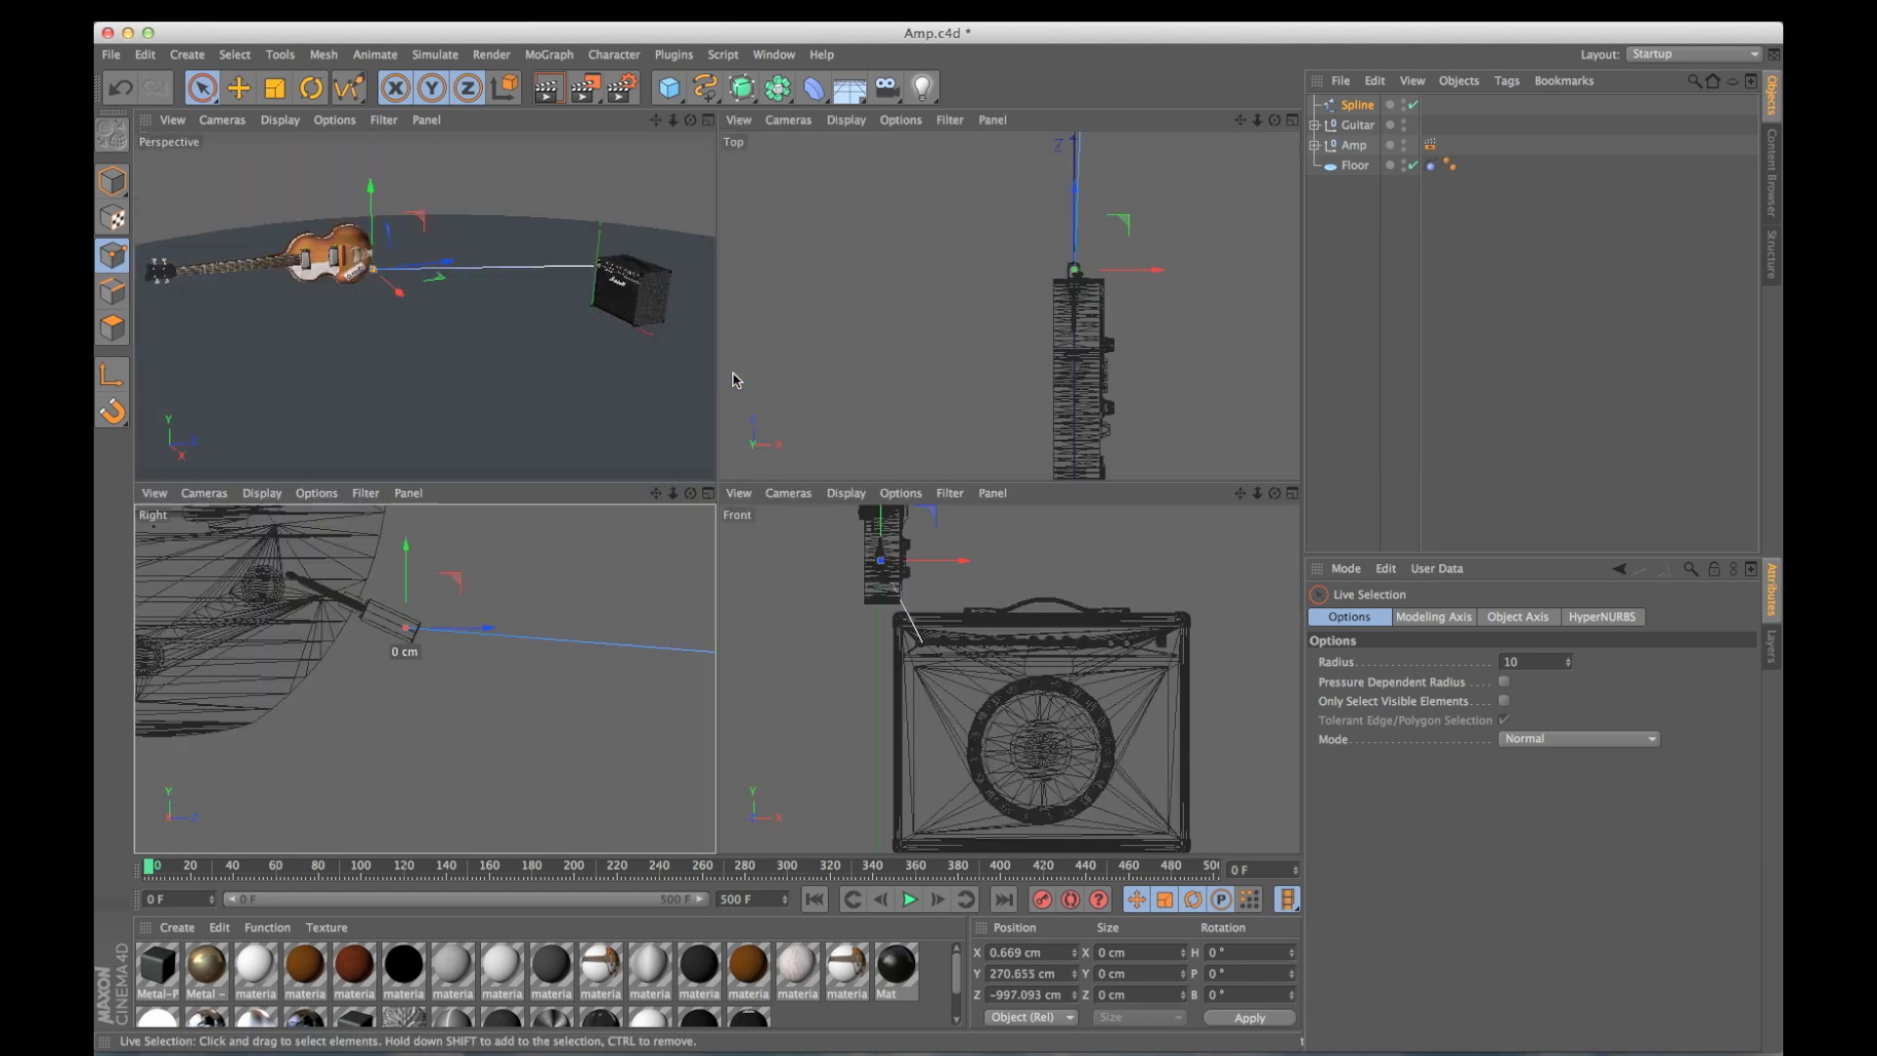
pyautogui.middleClick(700, 377)
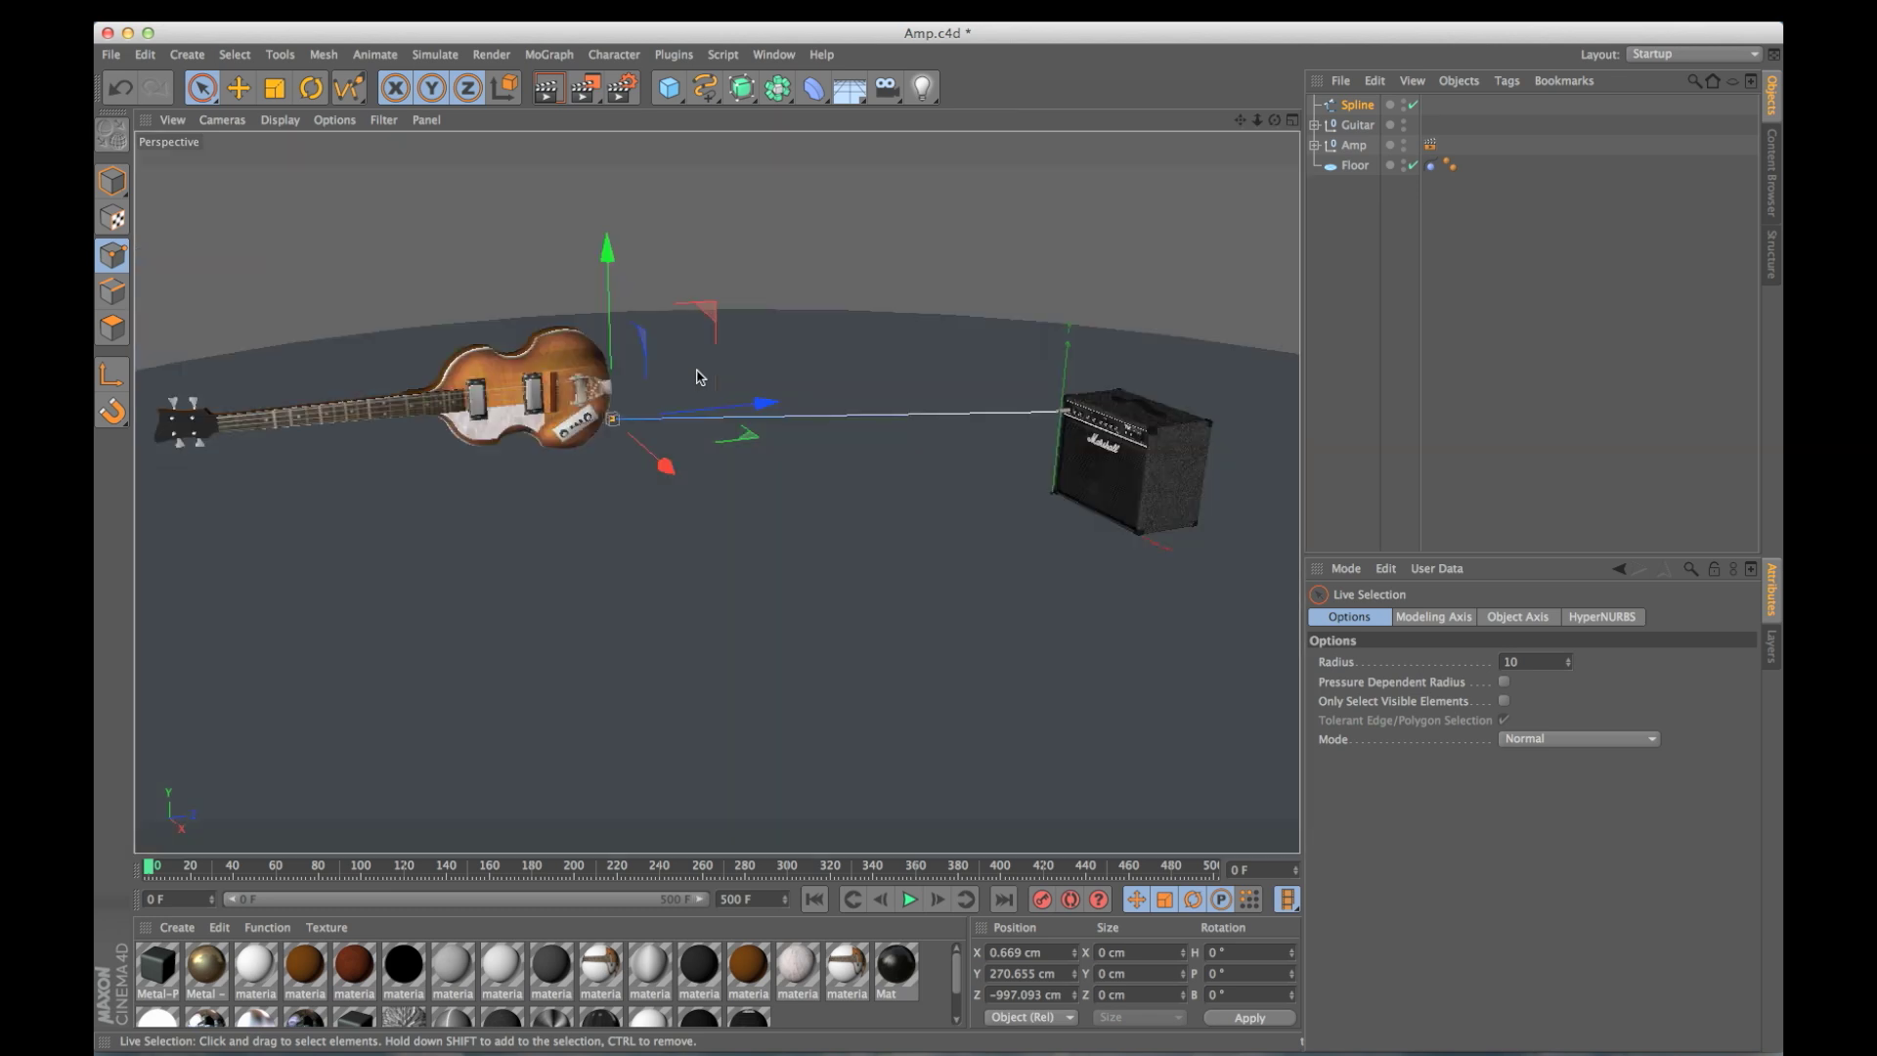
pyautogui.keyDown('alt'); pyautogui.moveTo(723, 376); pyautogui.dragTo(561, 365, button='middle'); pyautogui.keyUp('alt')
pyautogui.keyDown('alt'); pyautogui.moveTo(561, 365); pyautogui.dragTo(616, 372, button='right'); pyautogui.keyUp('alt')
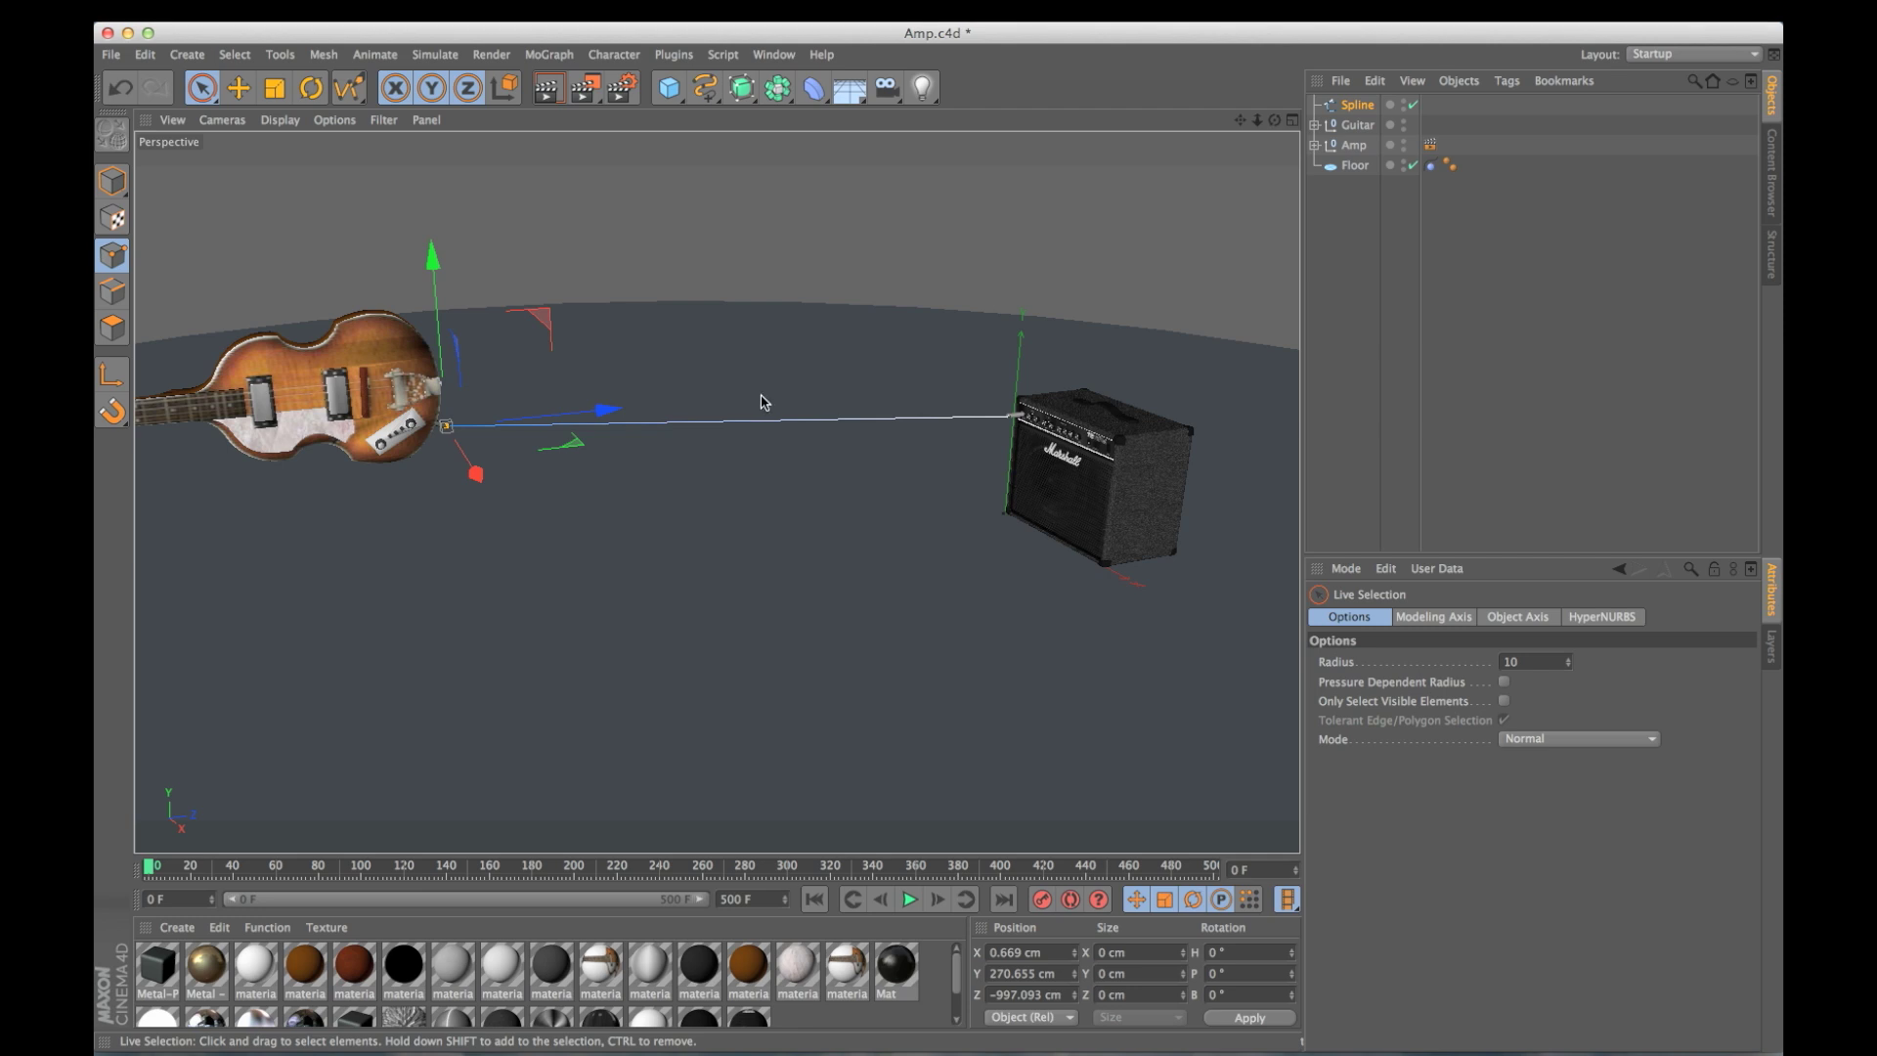
pyautogui.press('super+a')
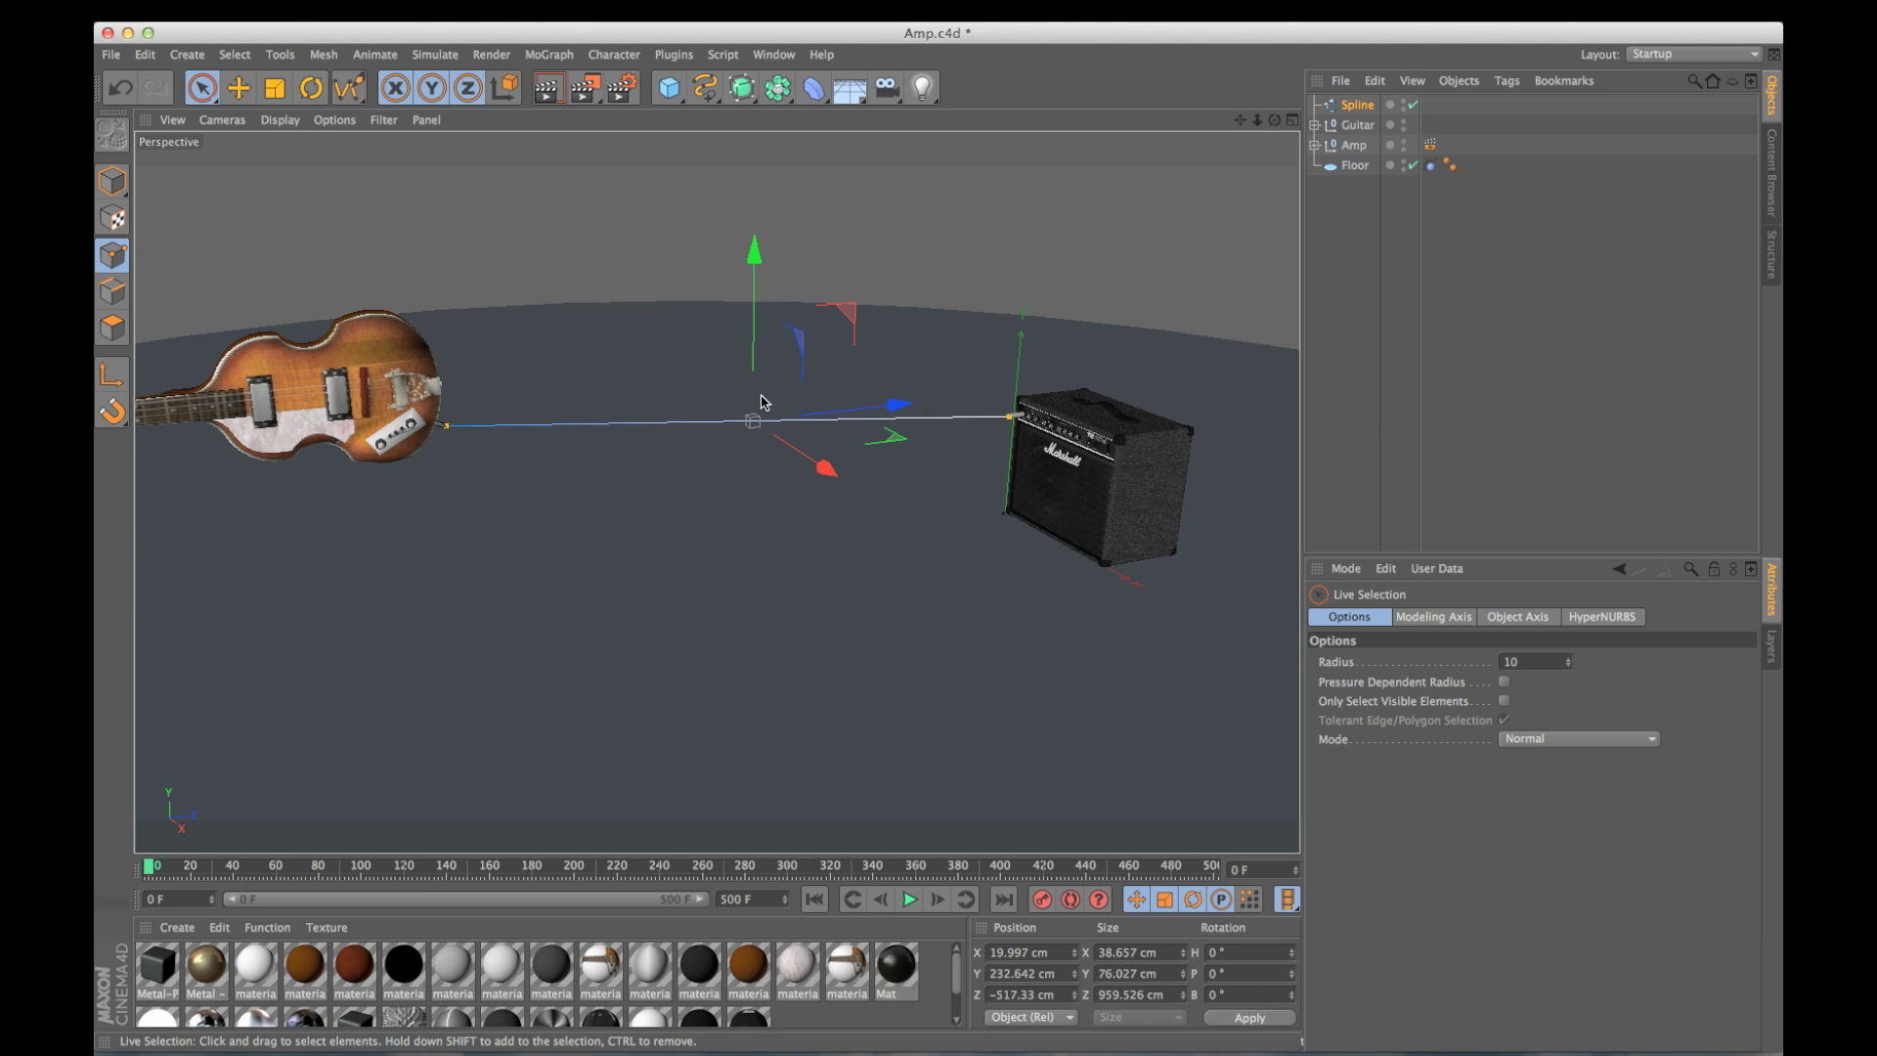
pyautogui.rightClick(447, 426)
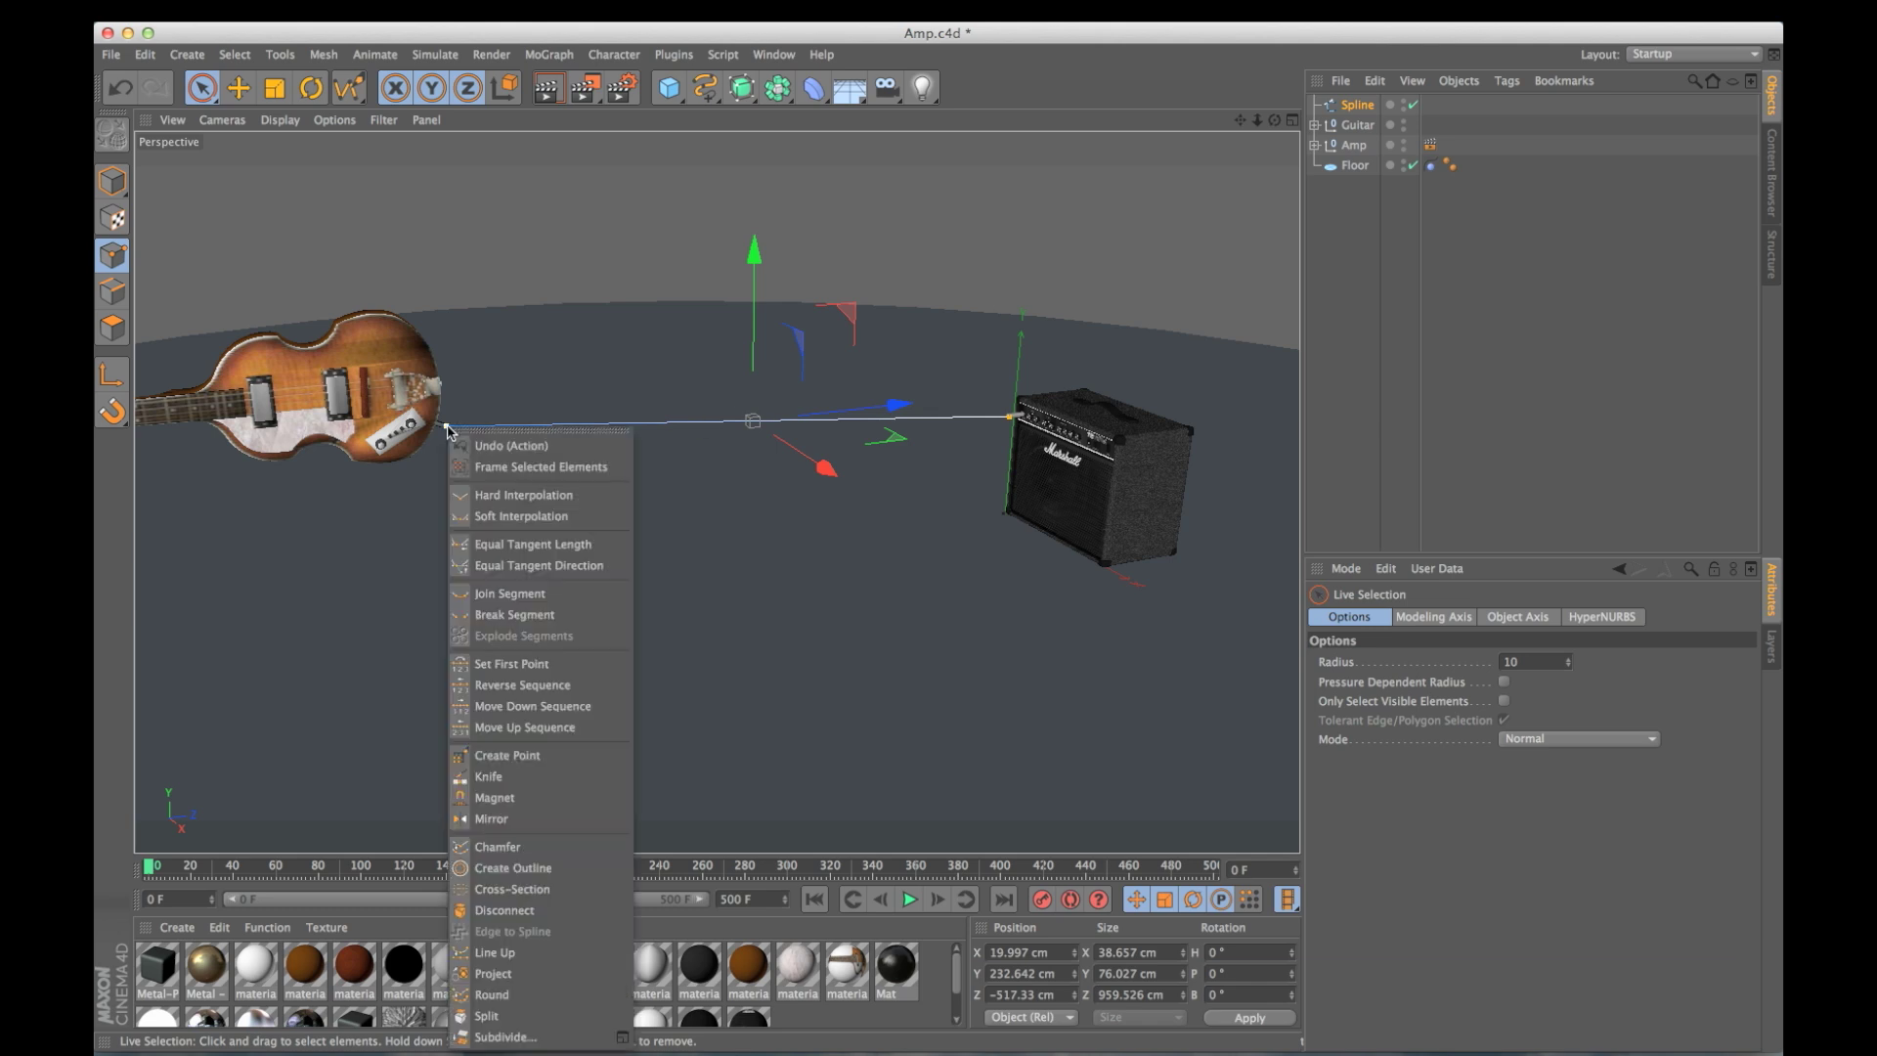
pyautogui.click(622, 1038)
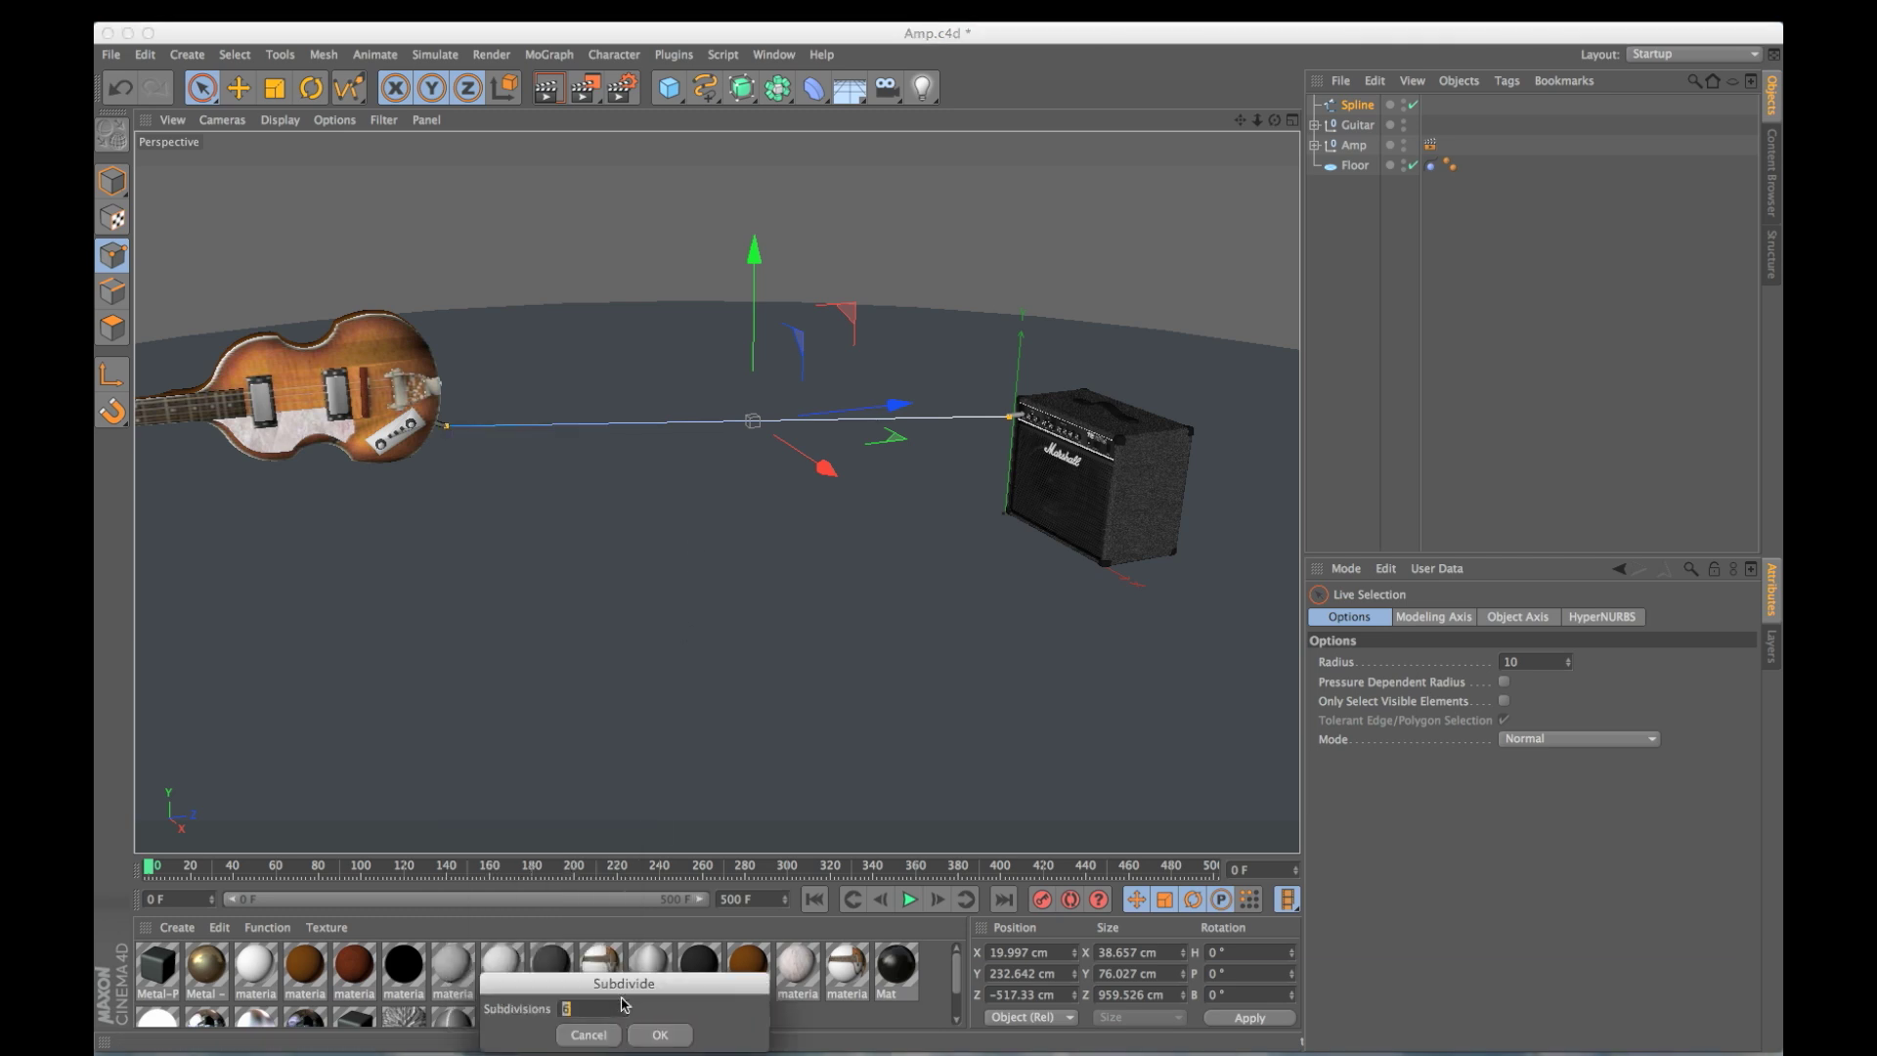
pyautogui.moveTo(626, 987); pyautogui.dragTo(716, 236)
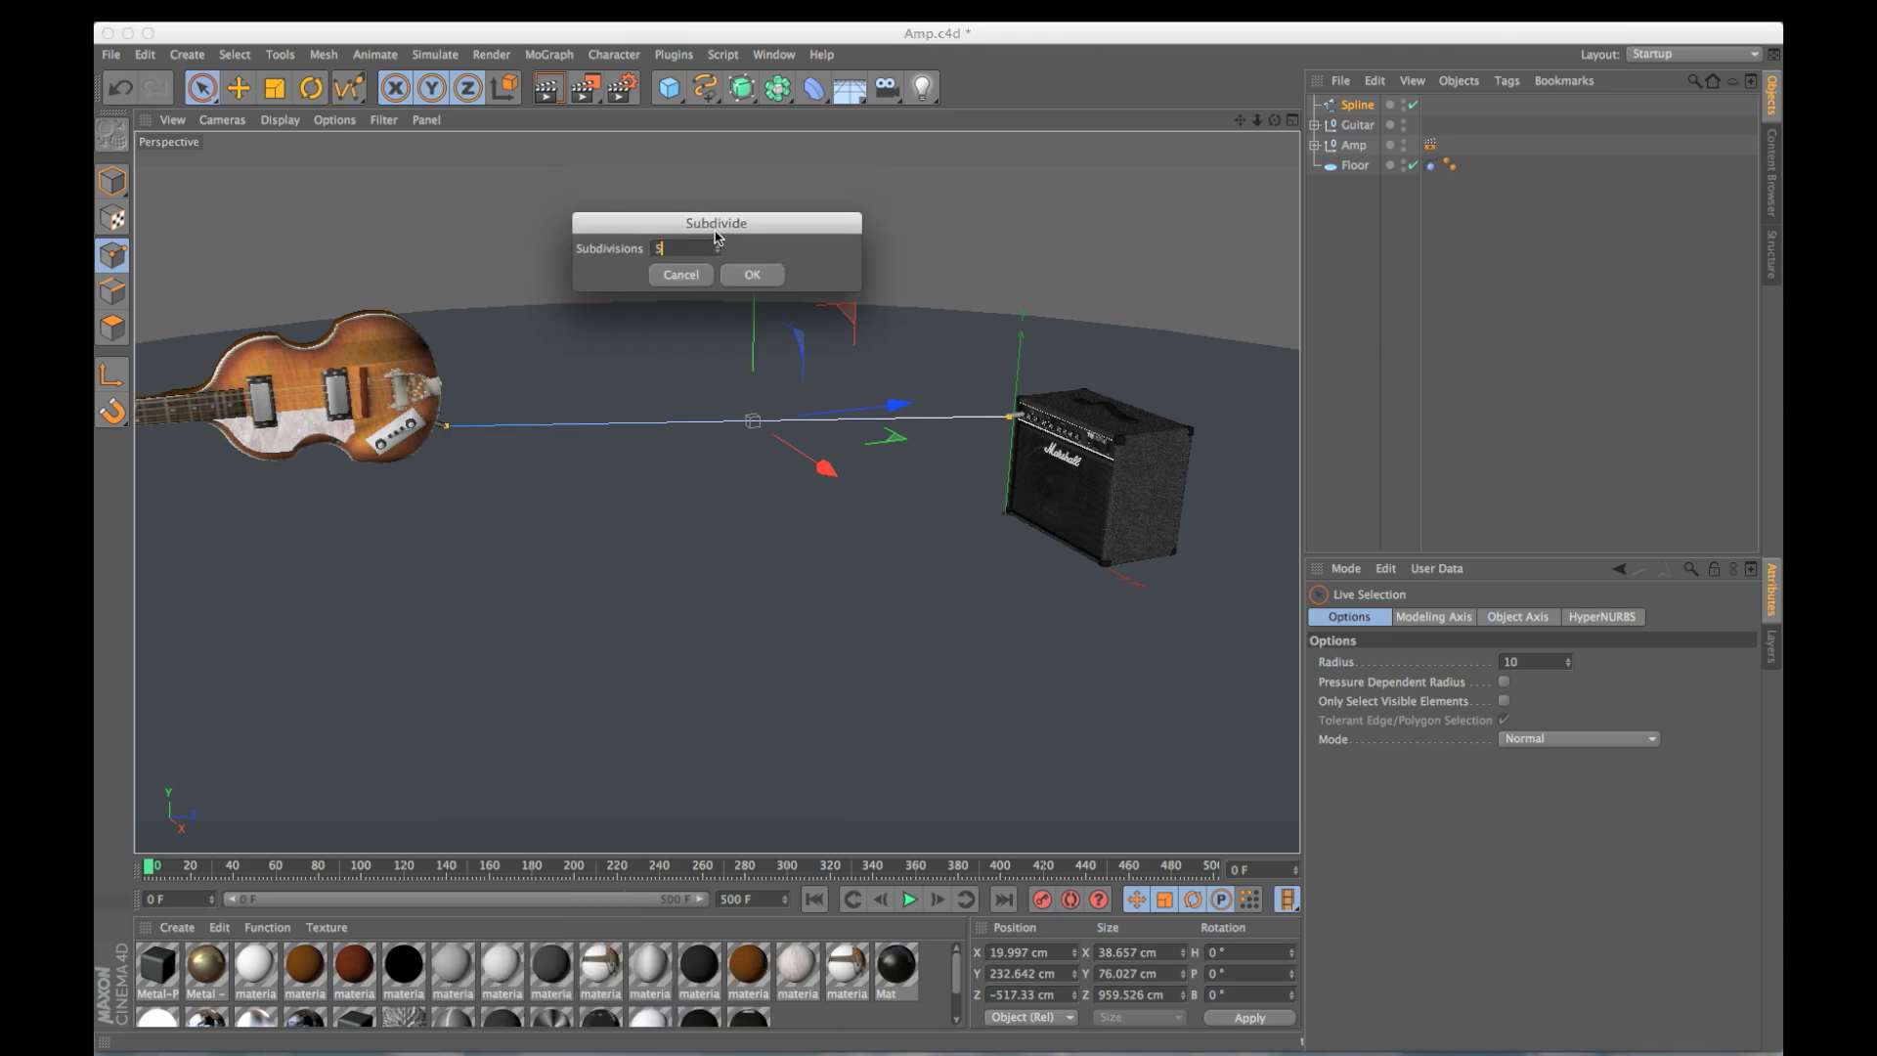
pyautogui.click(749, 275)
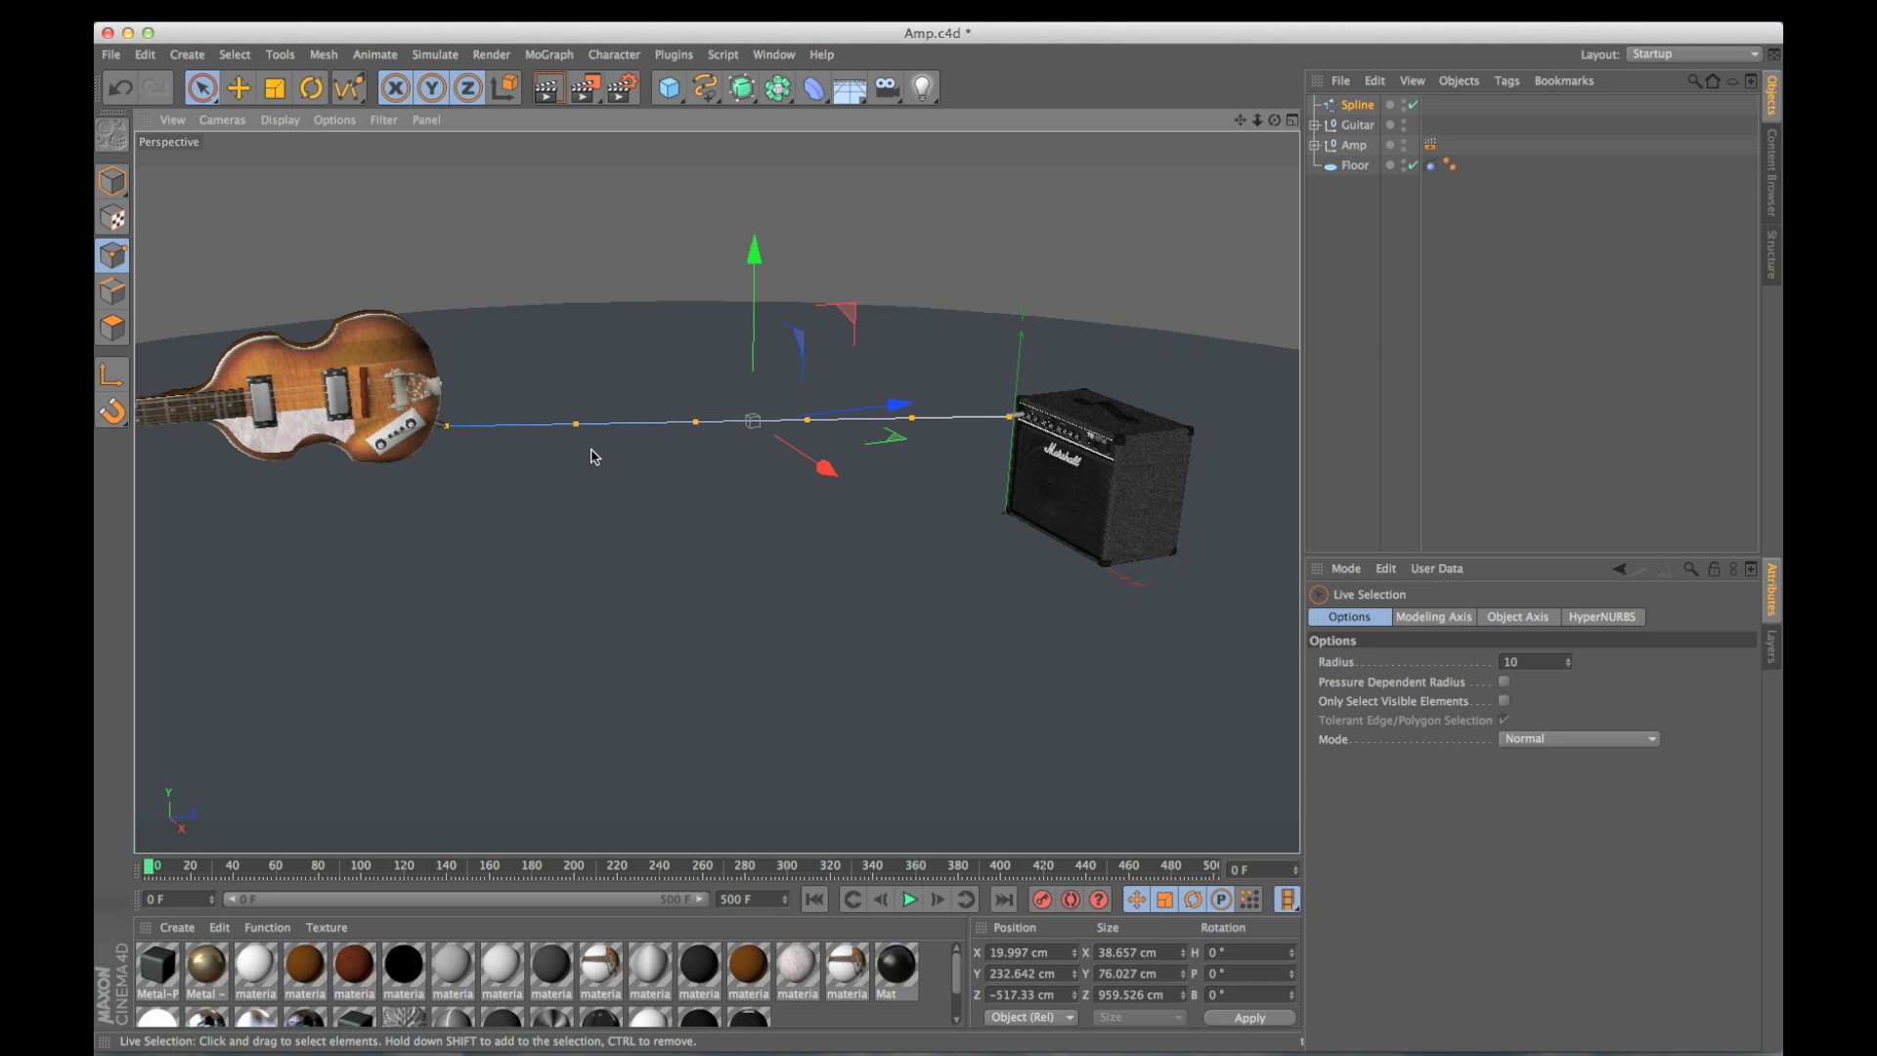
# Add a Spline Dynamics tag to the spline and play the simulation briefly to test how it behaves.
pyautogui.rightClick(1366, 110)
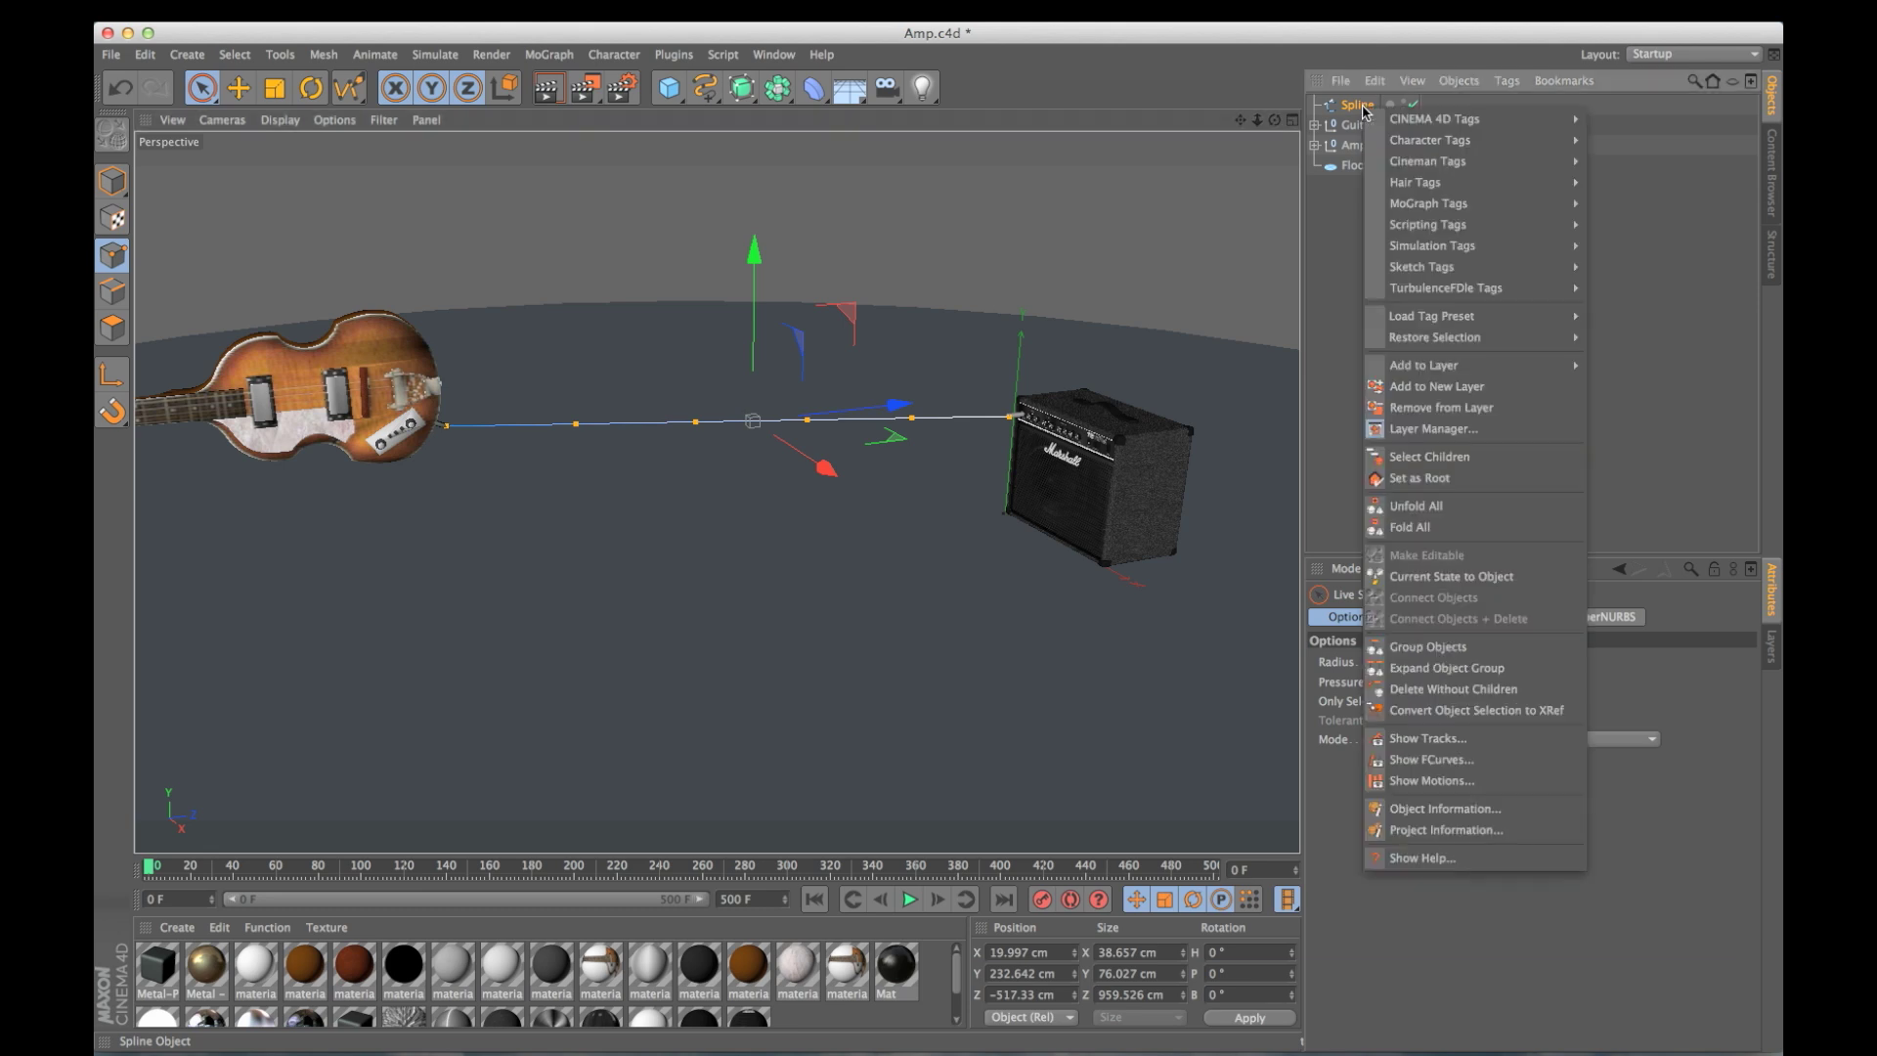
pyautogui.moveTo(1466, 182)
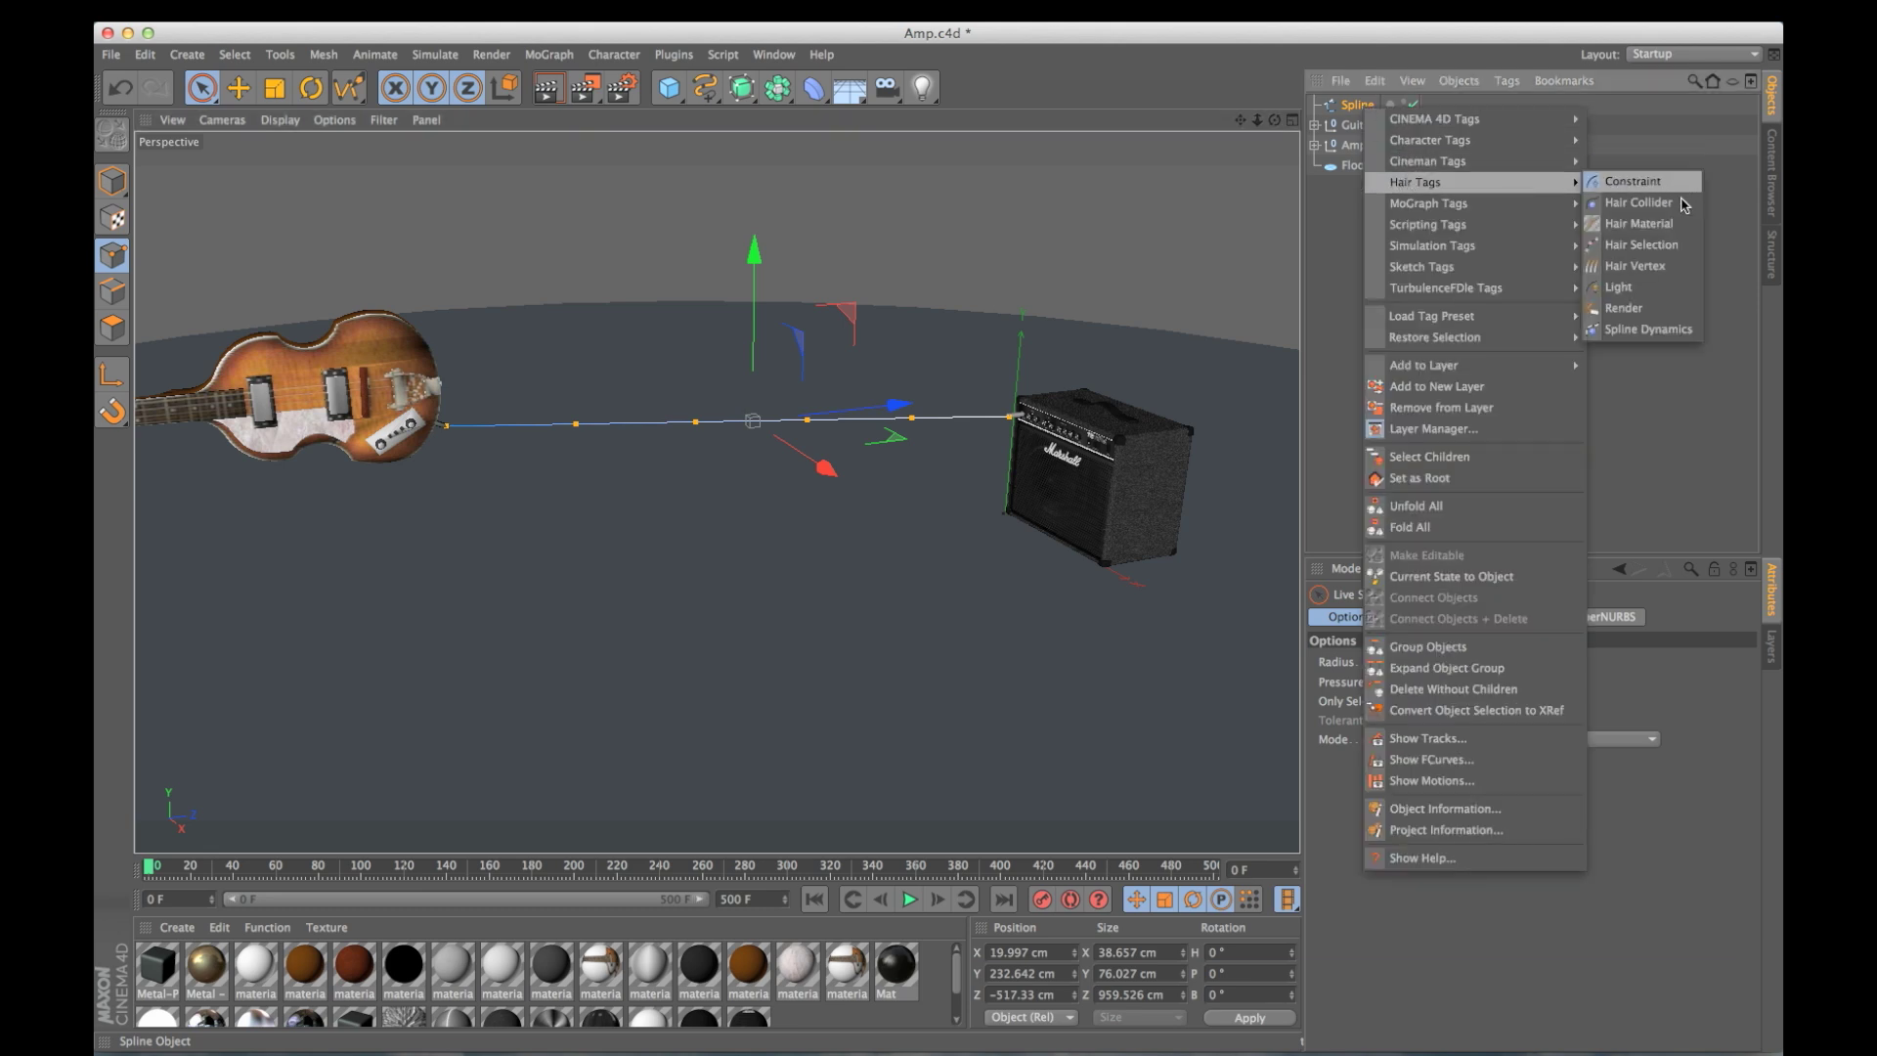
pyautogui.click(1647, 329)
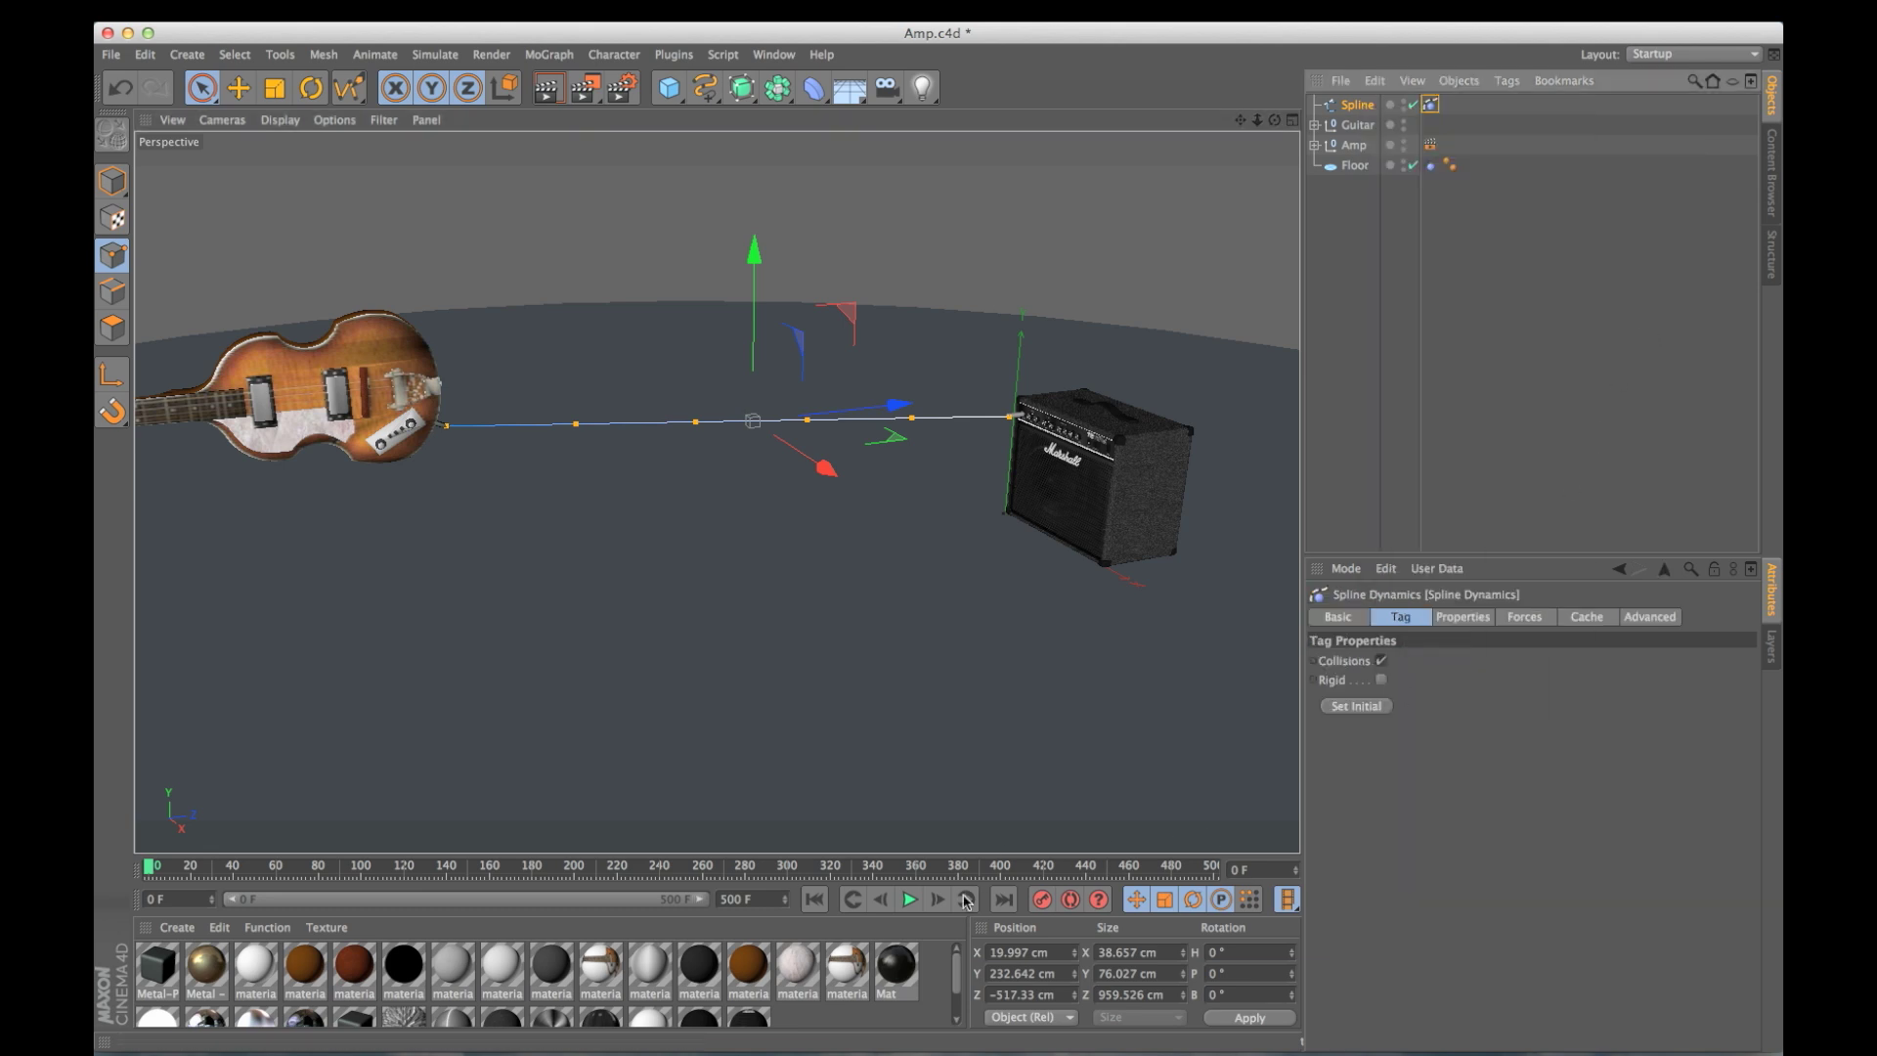
pyautogui.click(909, 901)
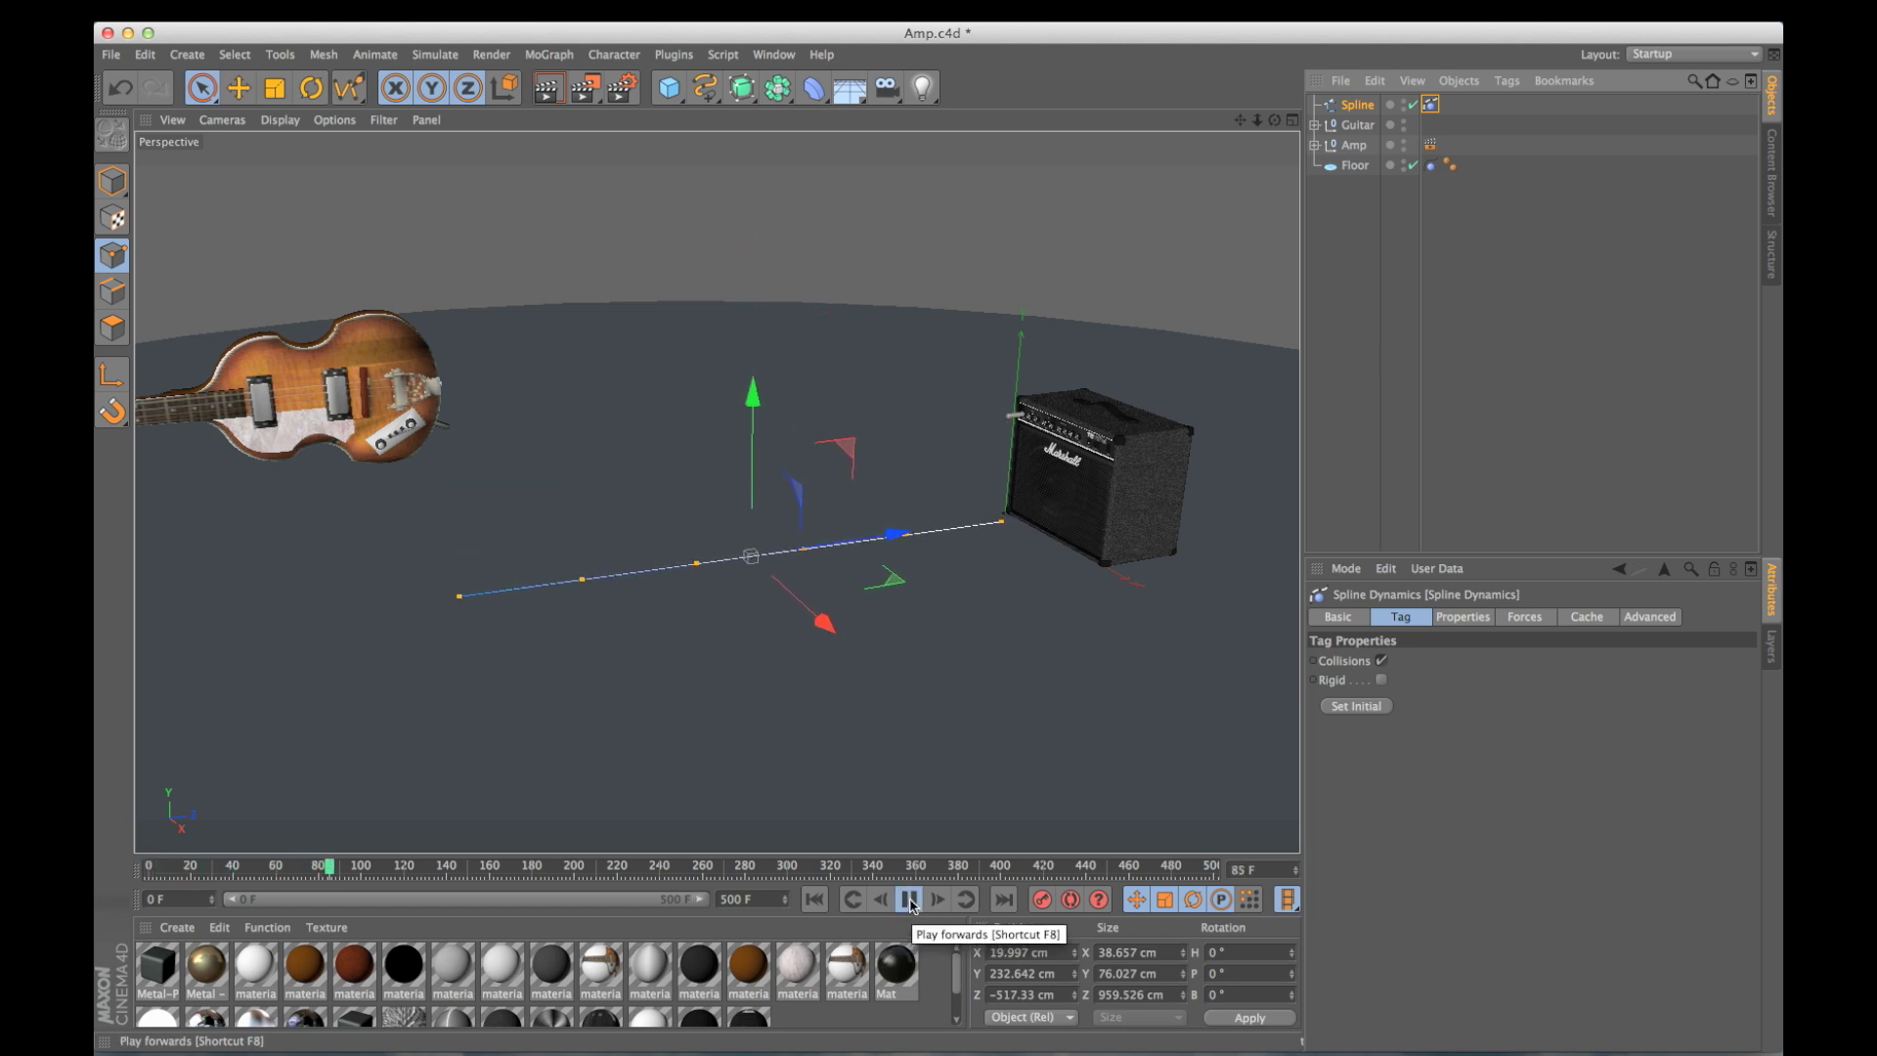
pyautogui.click(909, 900)
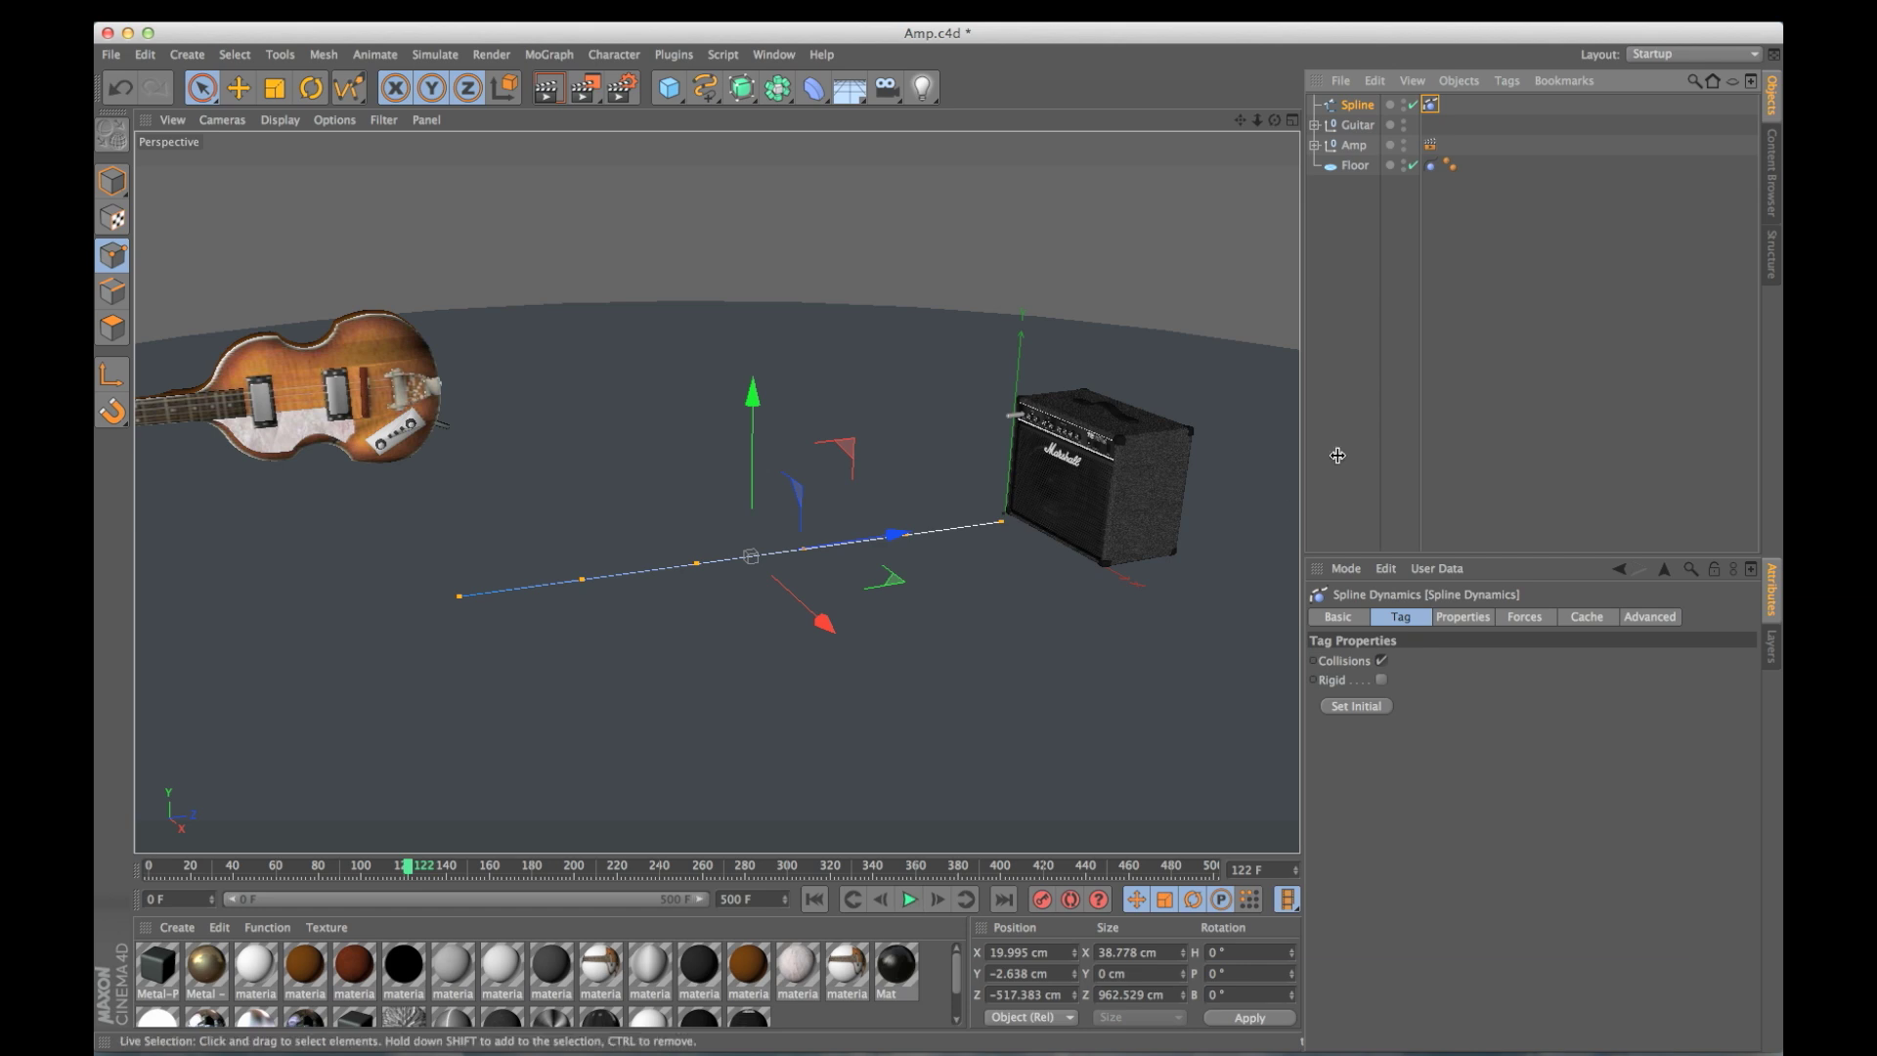
# Give the Floor object a Hair Collider tag, return the timeline to frame 0 and clear the object selection.
pyautogui.click(1431, 166)
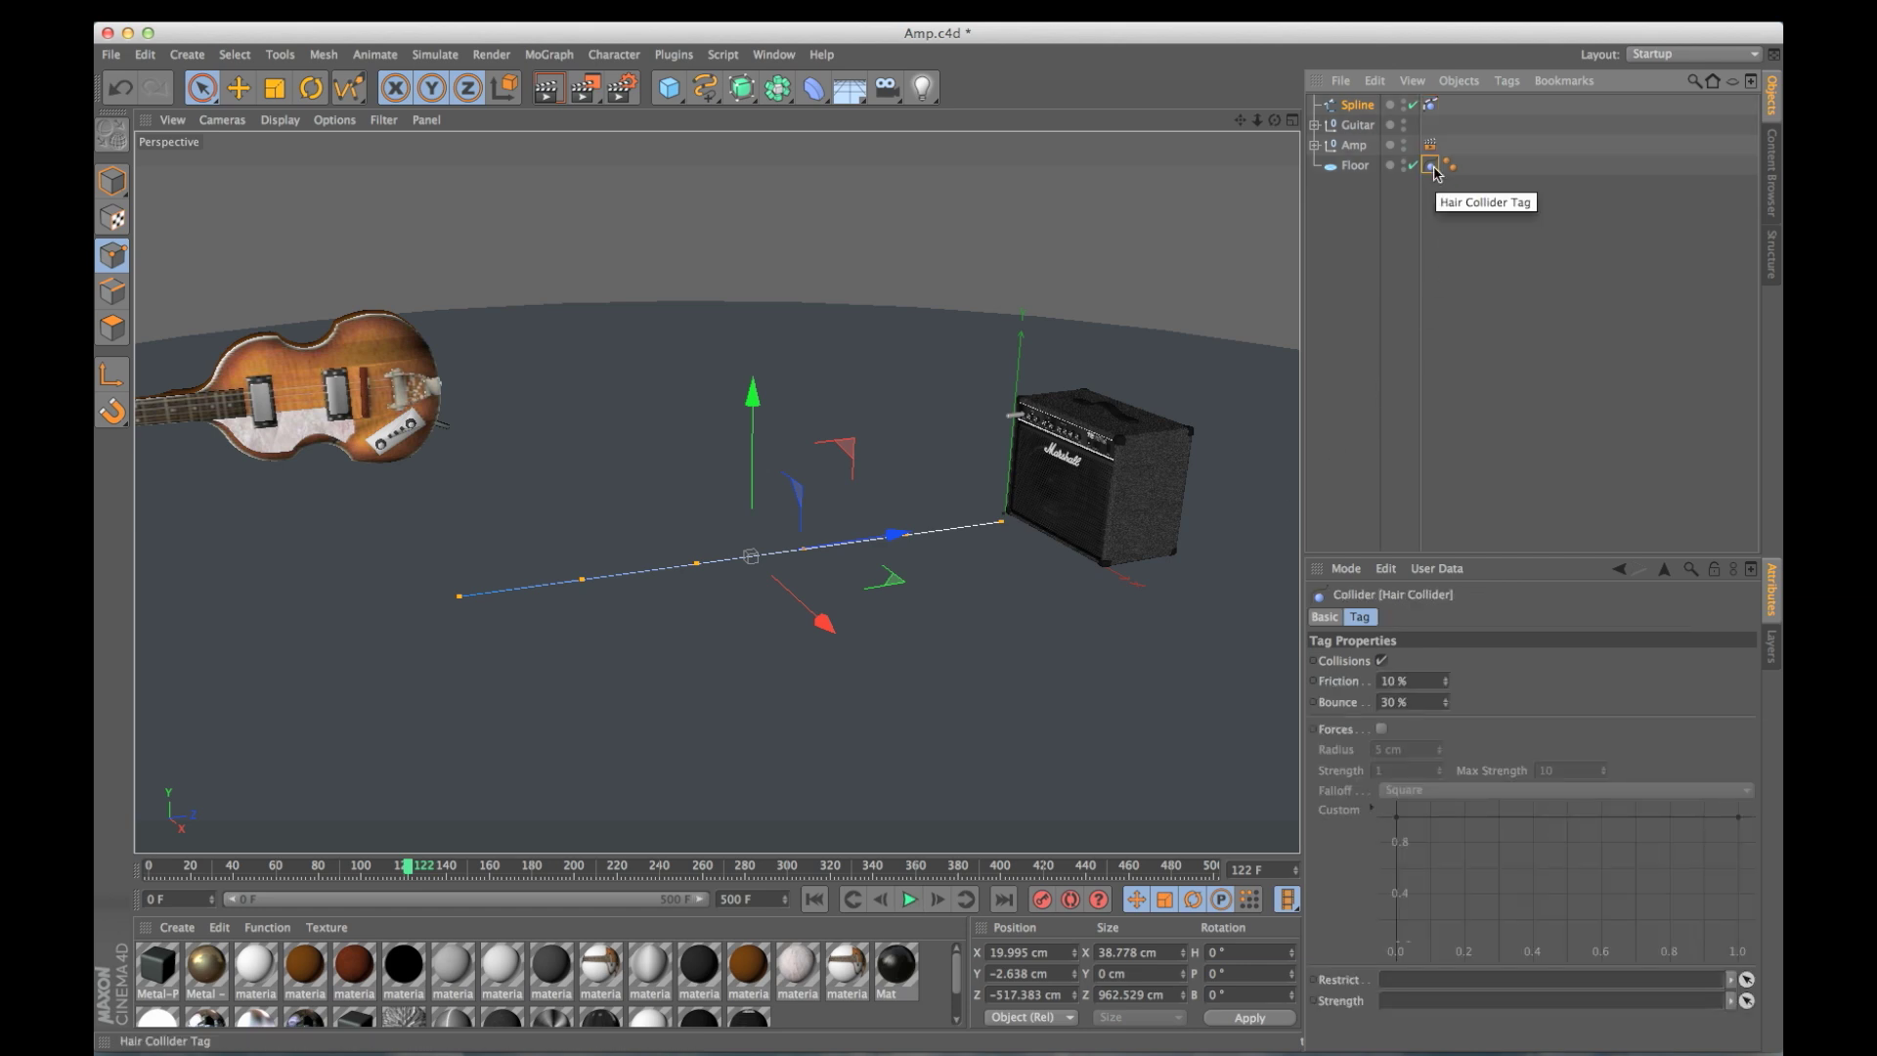
pyautogui.click(1355, 166)
pyautogui.rightClick(1368, 166)
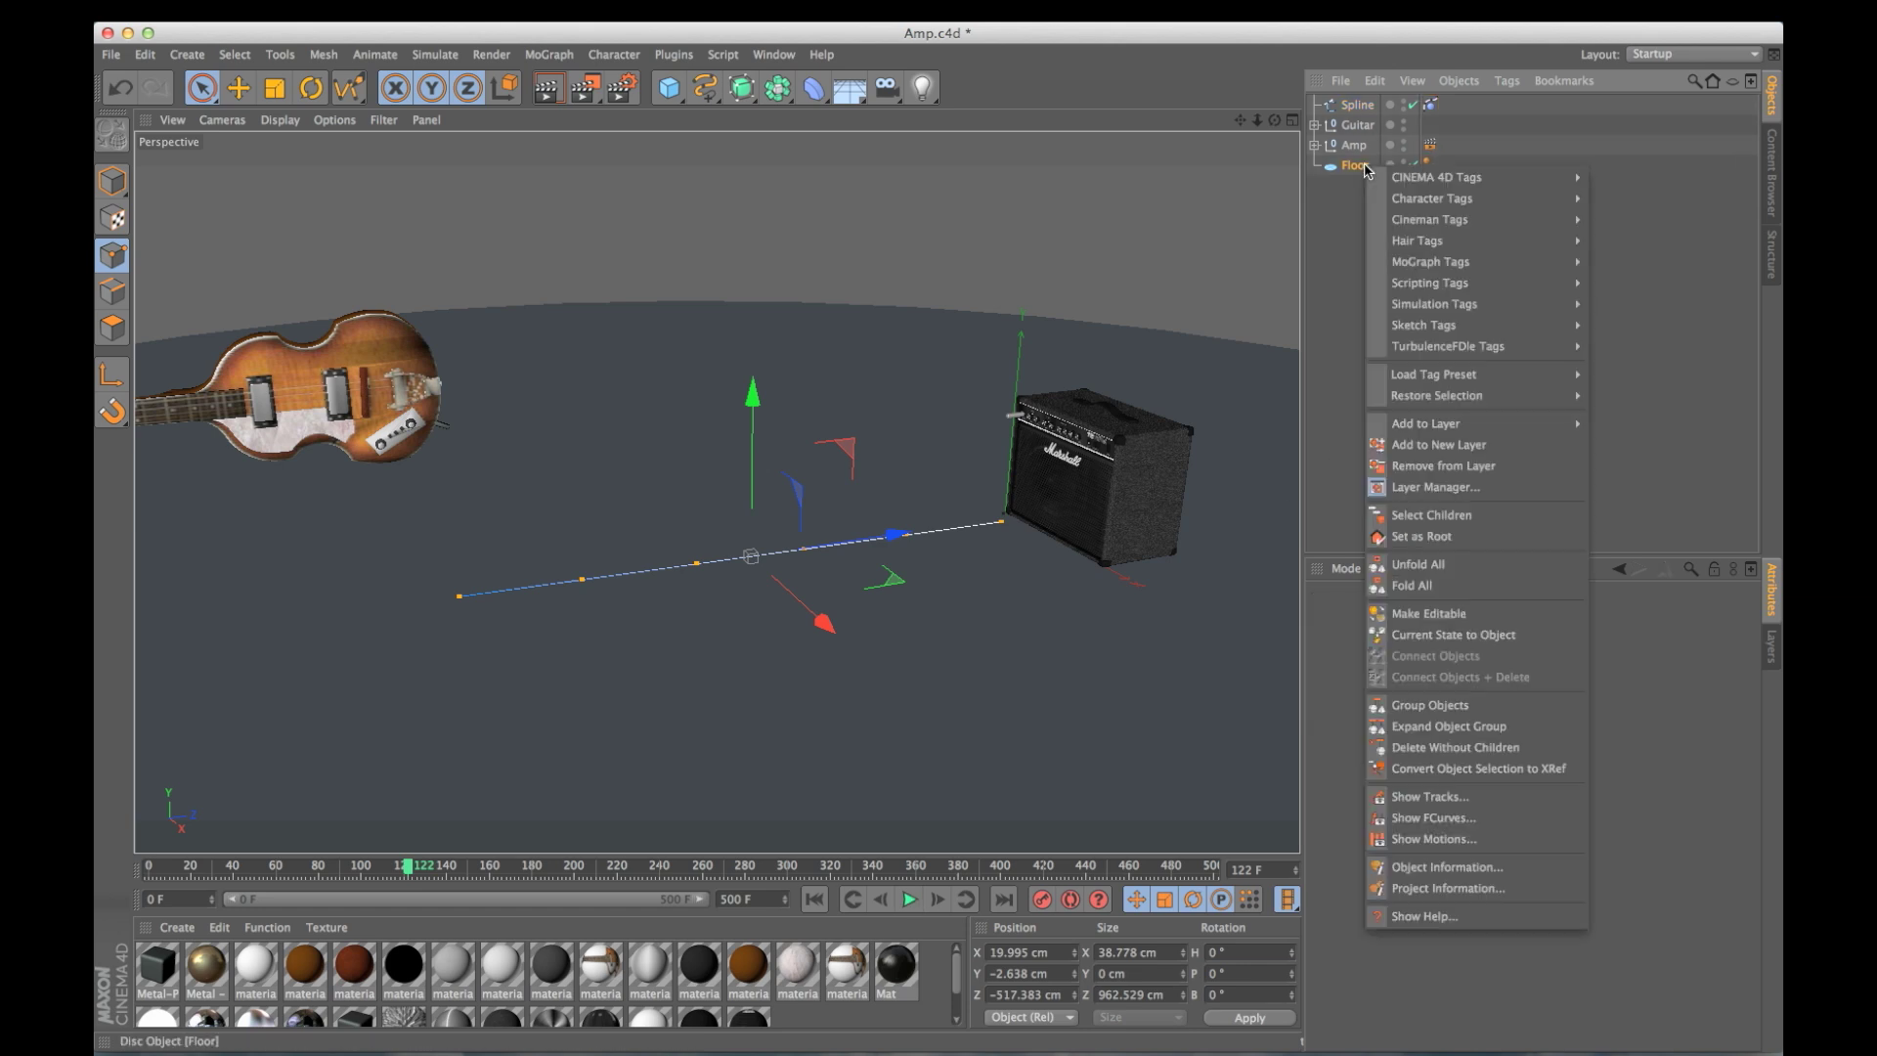
pyautogui.moveTo(1427, 240)
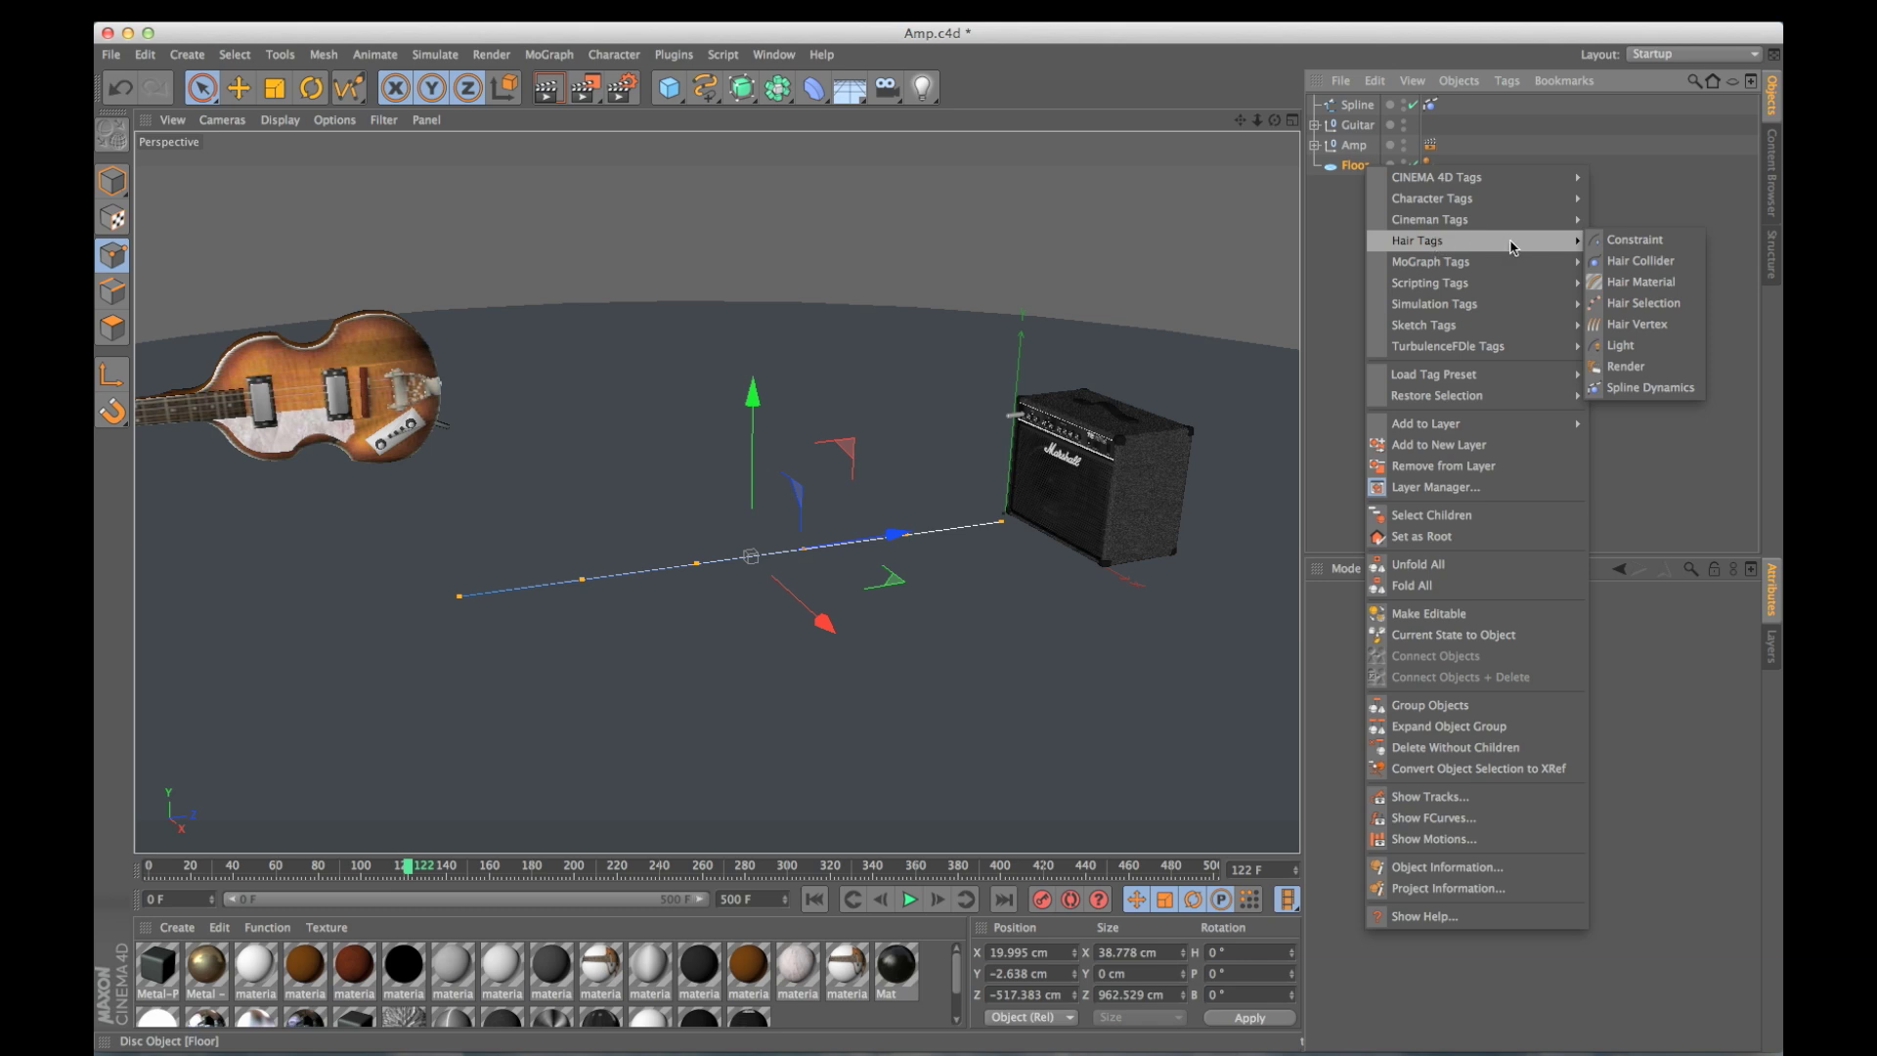
pyautogui.click(1648, 264)
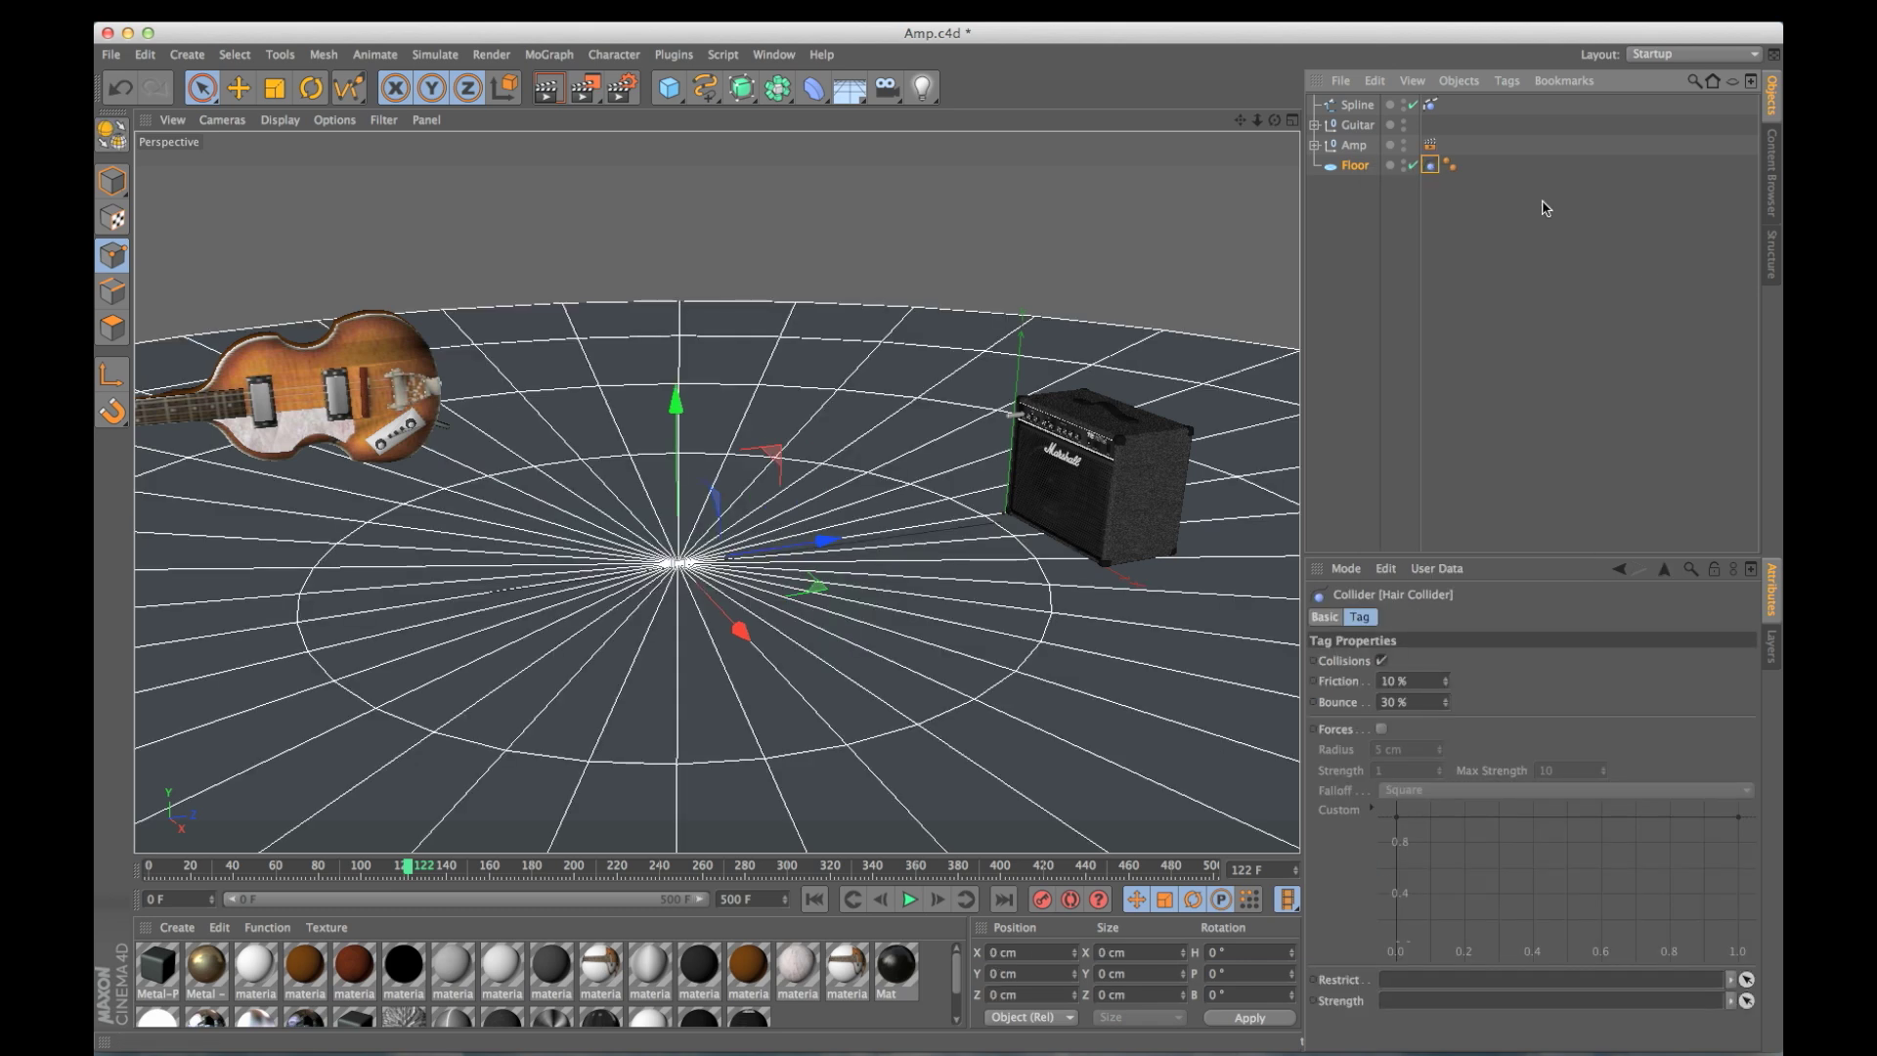
pyautogui.click(814, 899)
pyautogui.click(1363, 293)
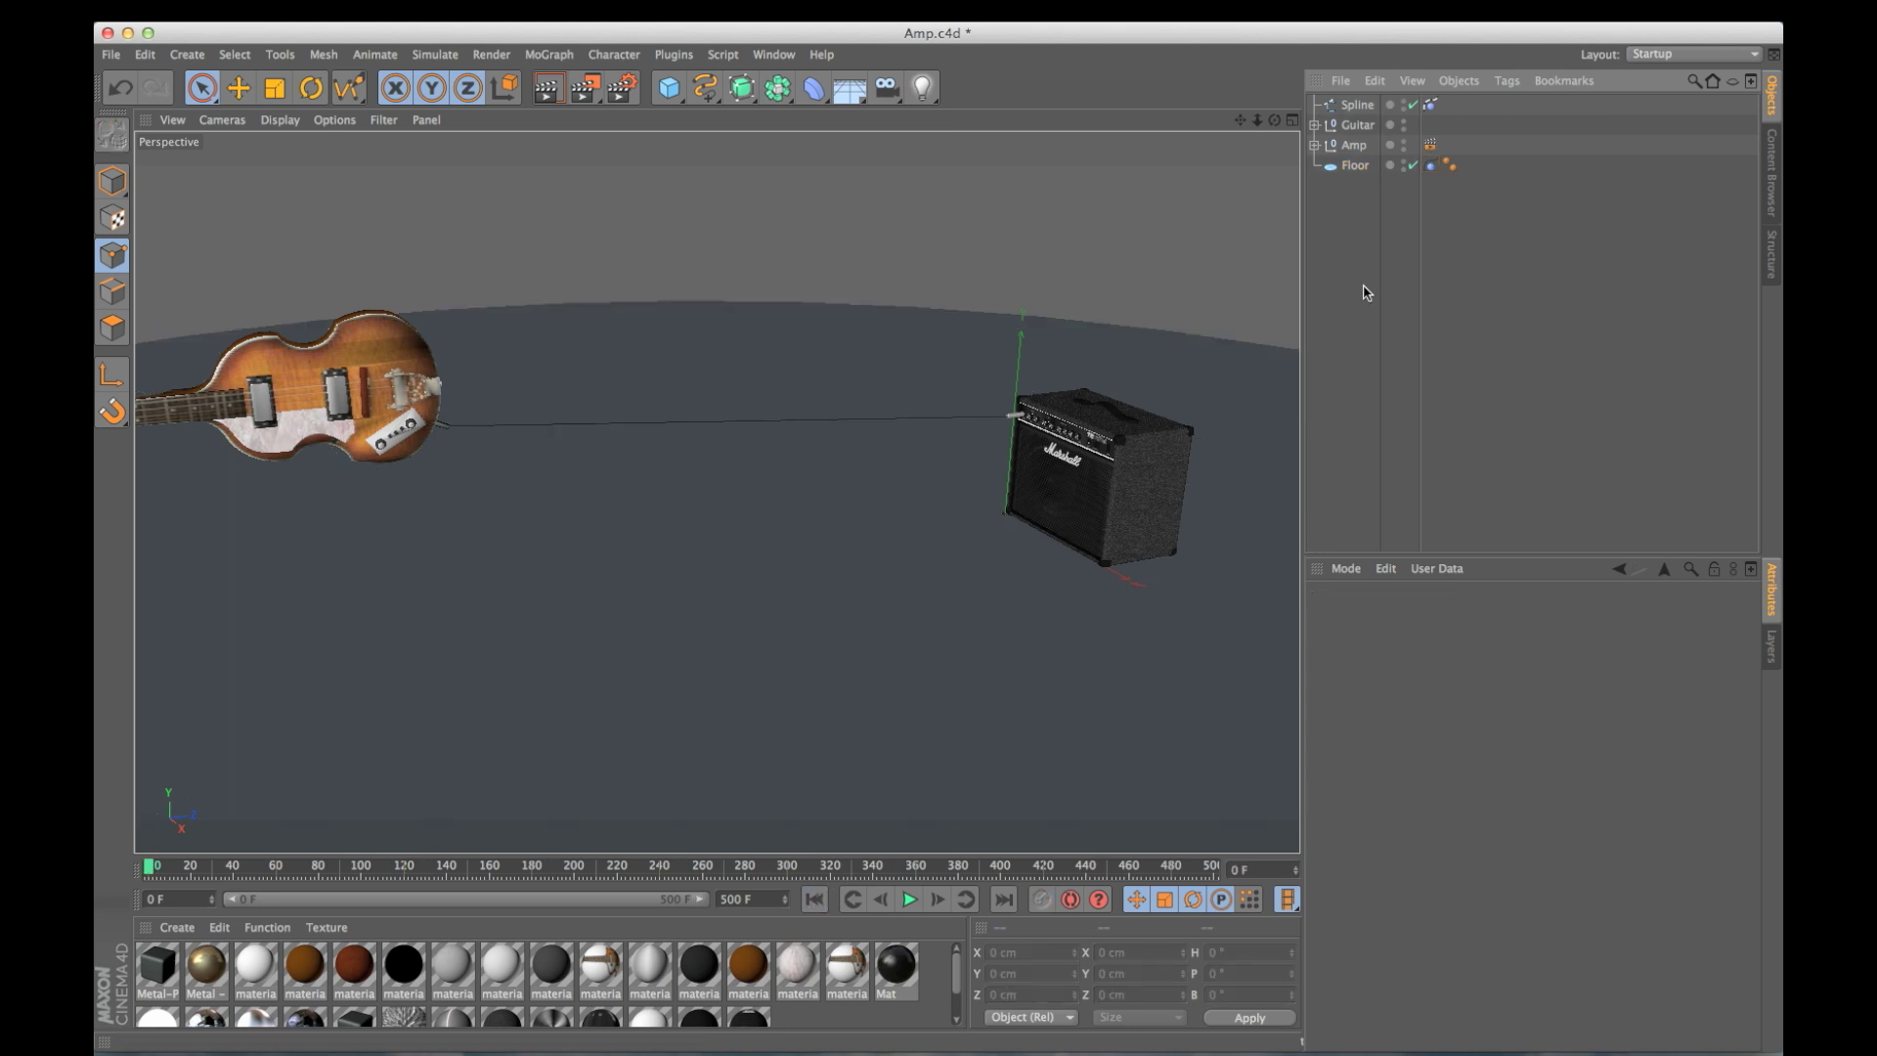
# Add a Constraint hair tag to the spline and assign the guitar's Guitar Jack as its object.
pyautogui.rightClick(1346, 112)
pyautogui.moveTo(1466, 185)
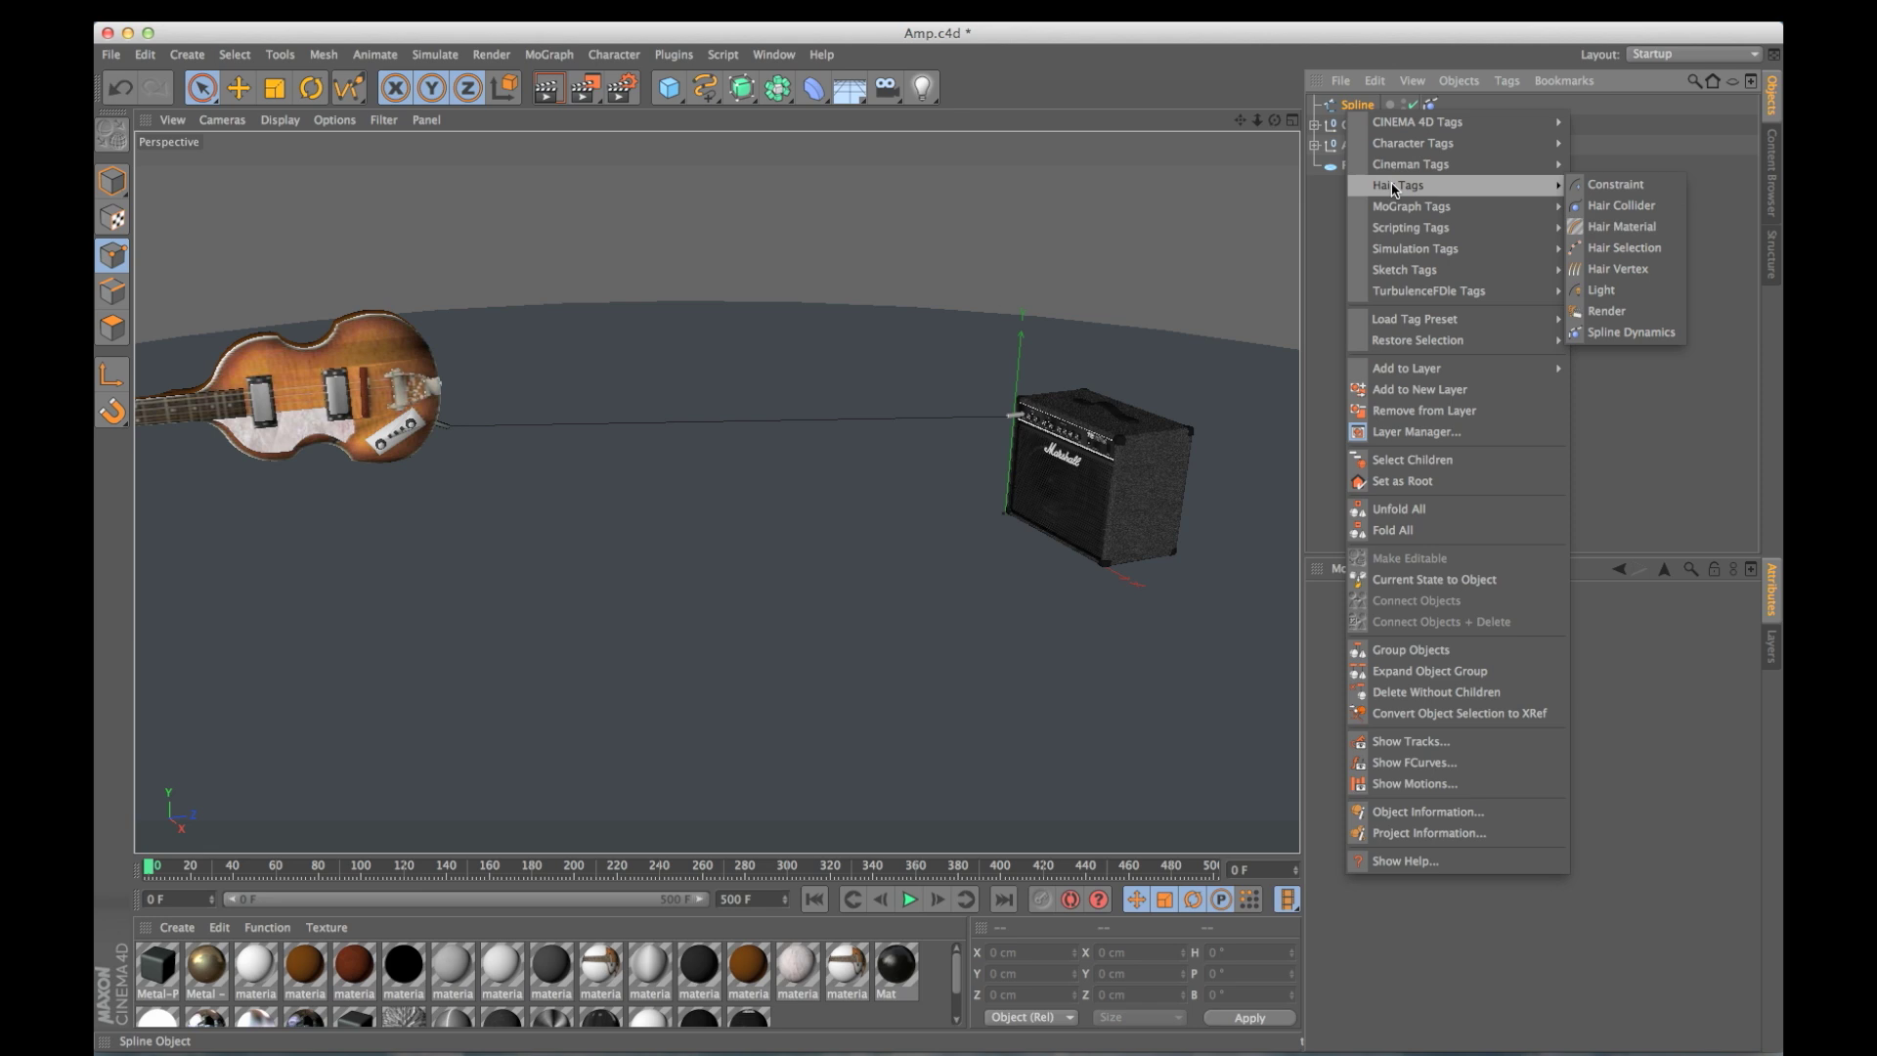
pyautogui.click(1591, 185)
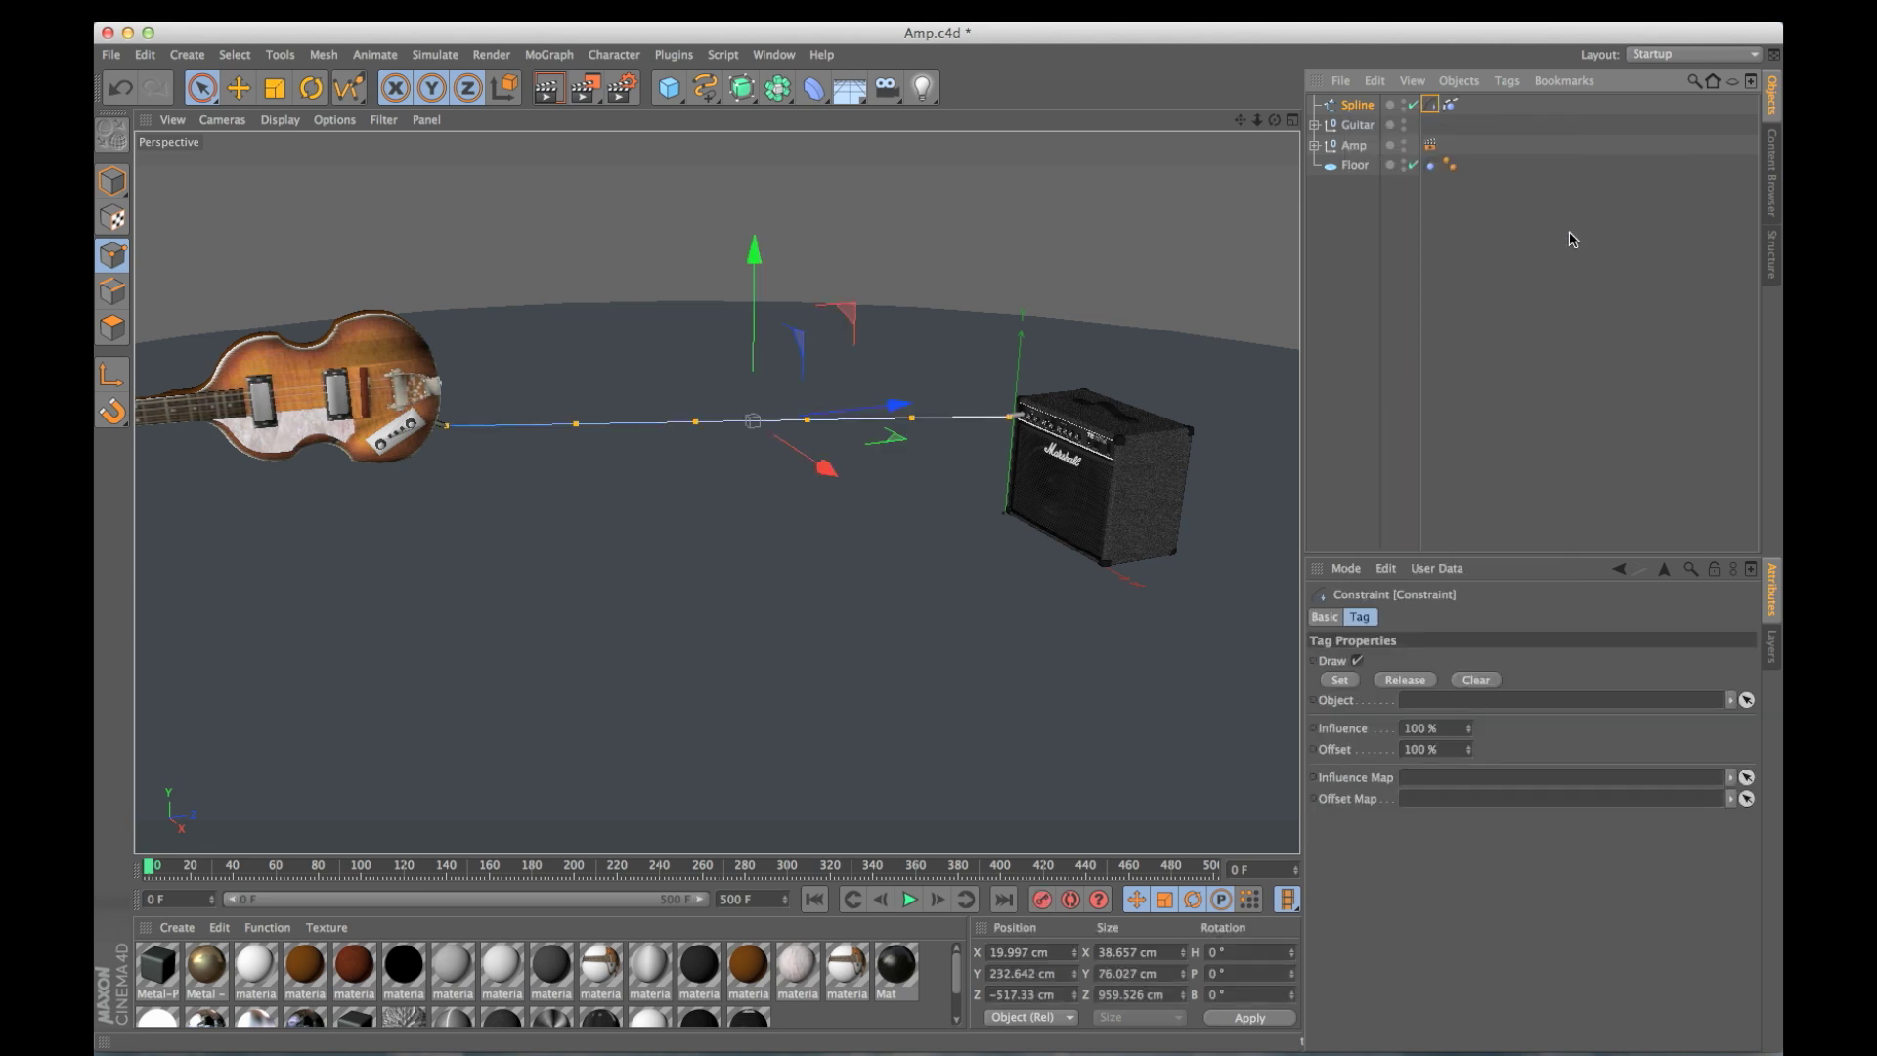
pyautogui.click(1314, 125)
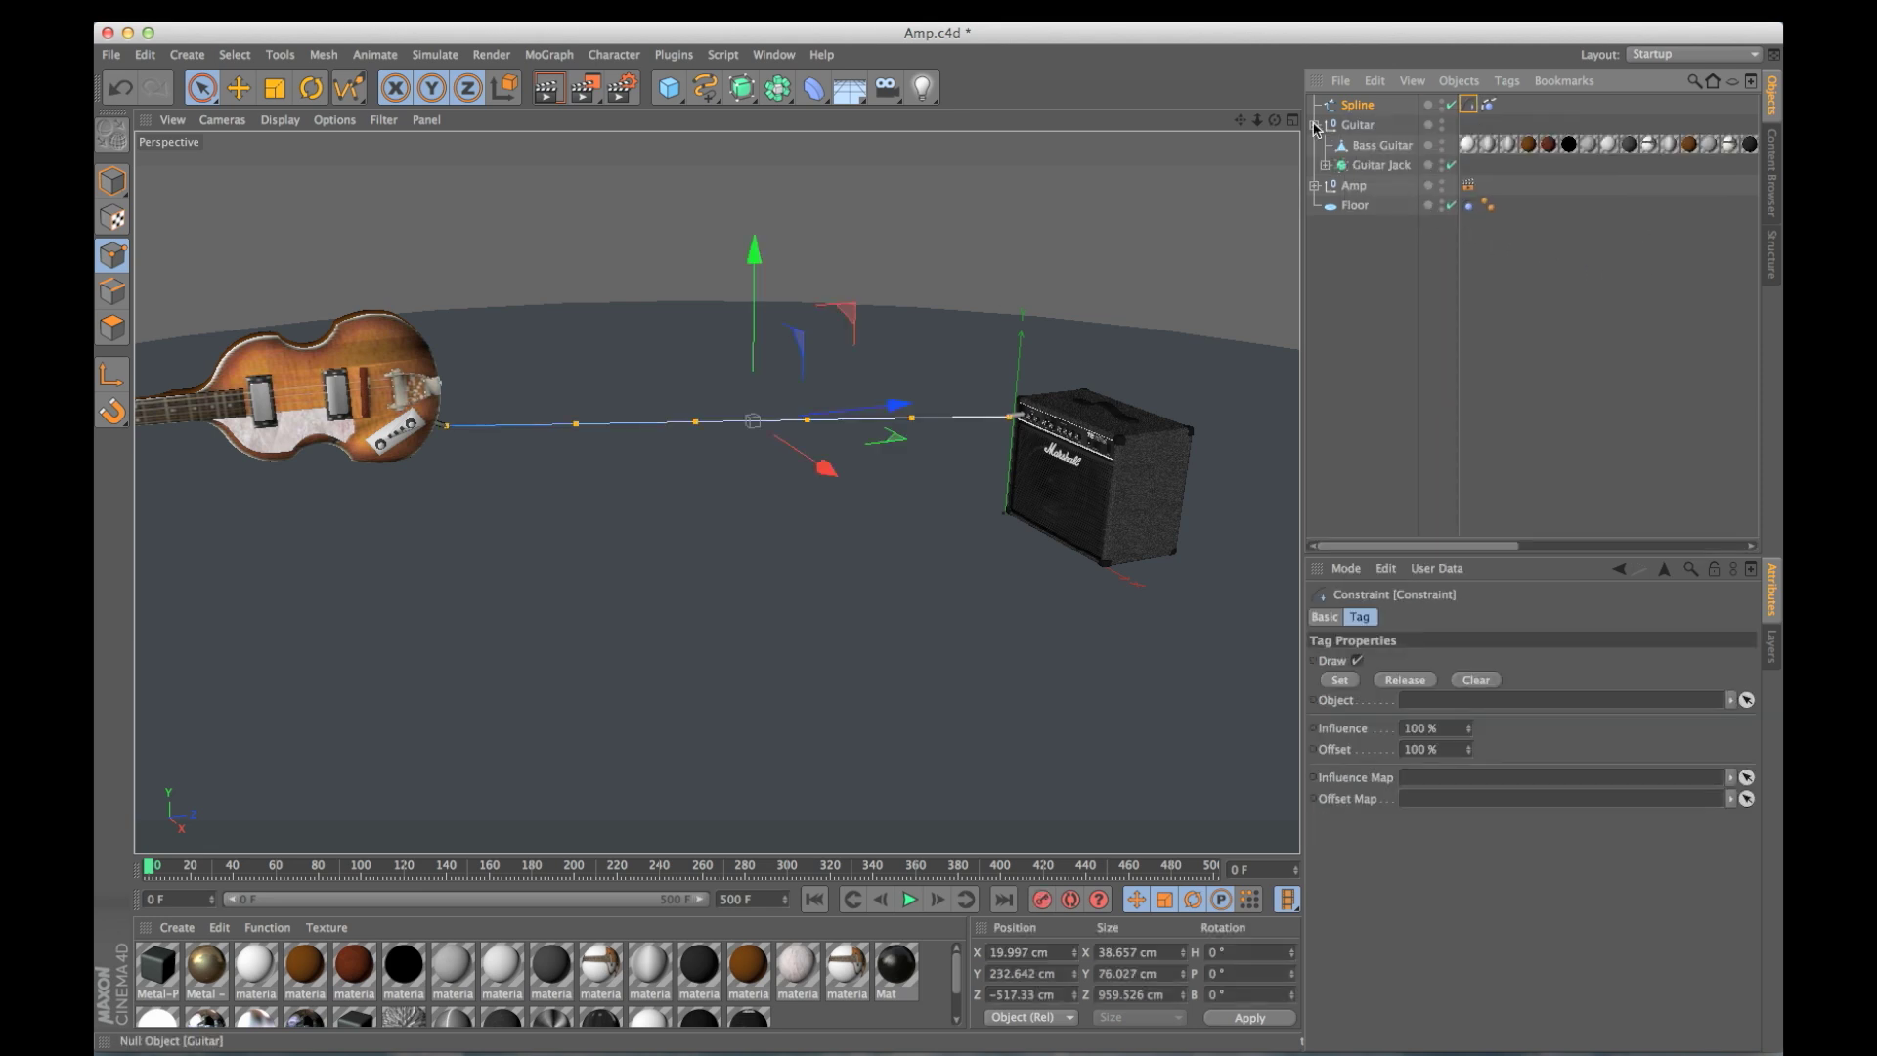
pyautogui.moveTo(1378, 173); pyautogui.dragTo(1453, 704)
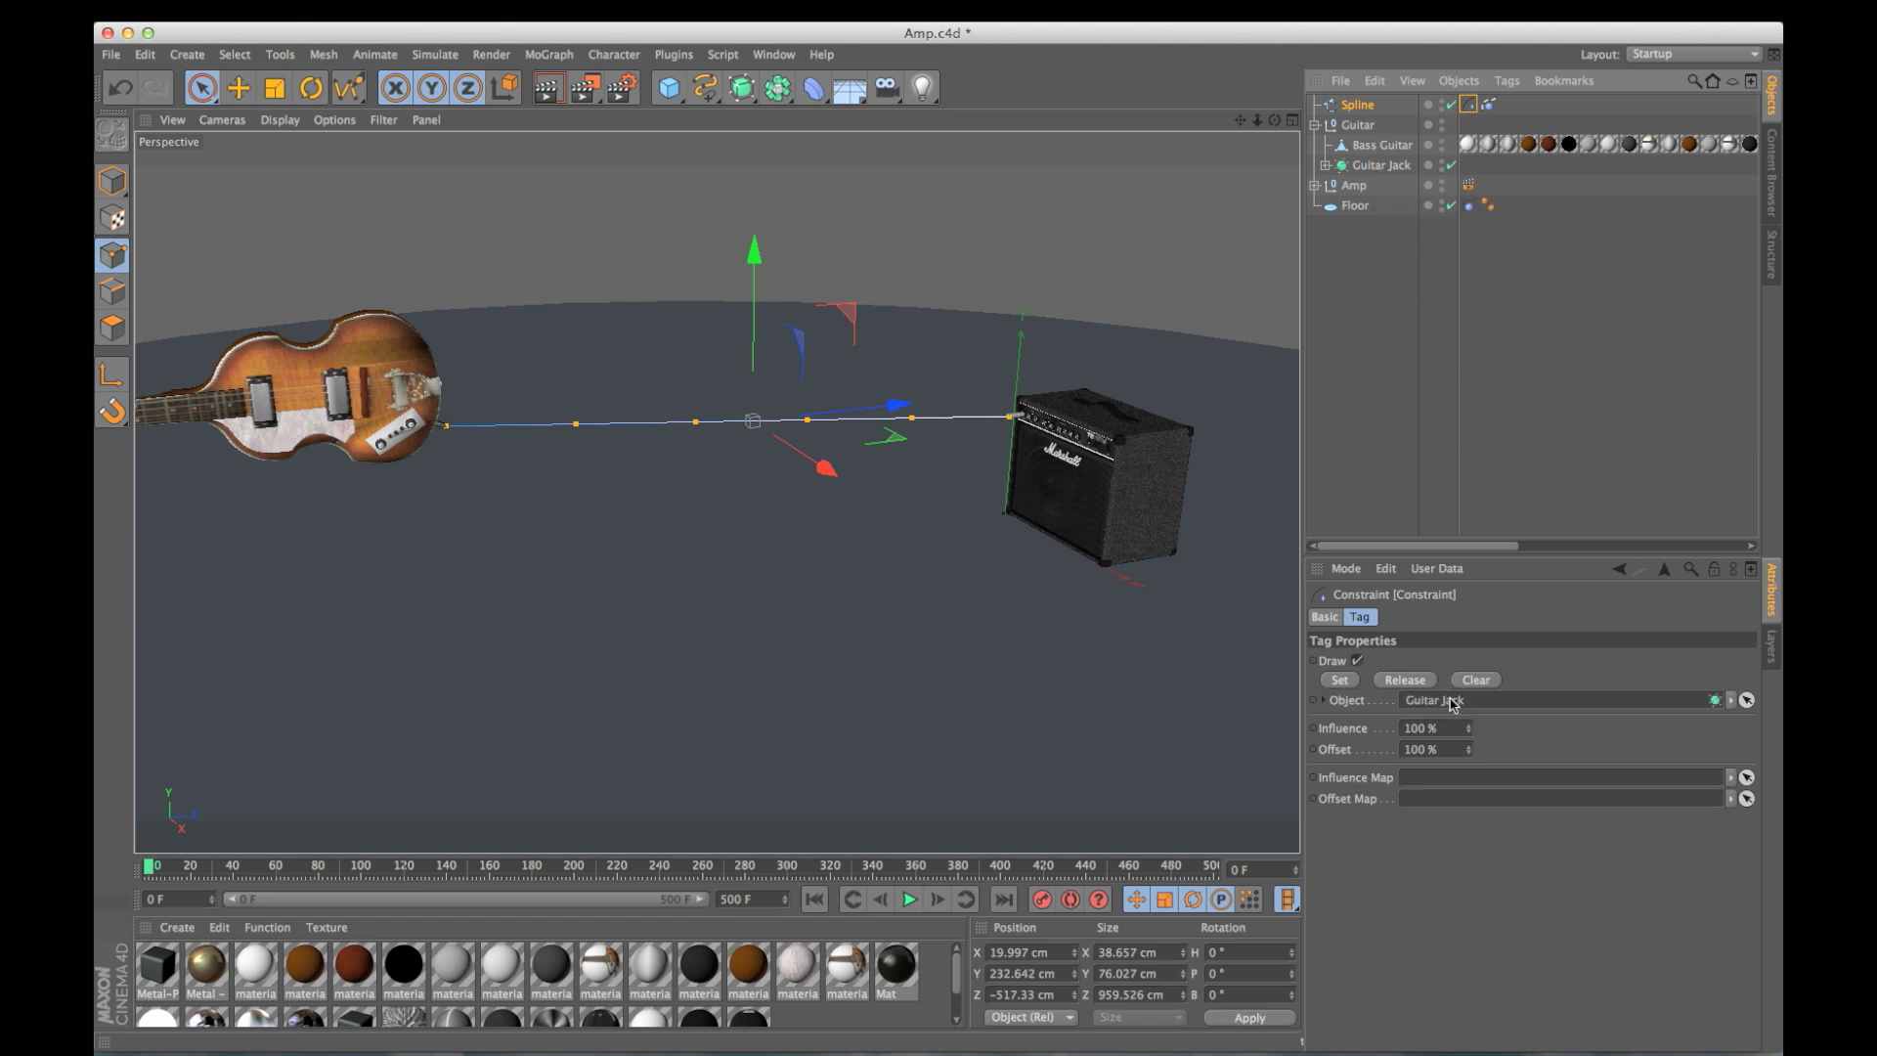
# Play the simulation to test the constraint, stop it and return the timeline to frame 0.
pyautogui.click(908, 899)
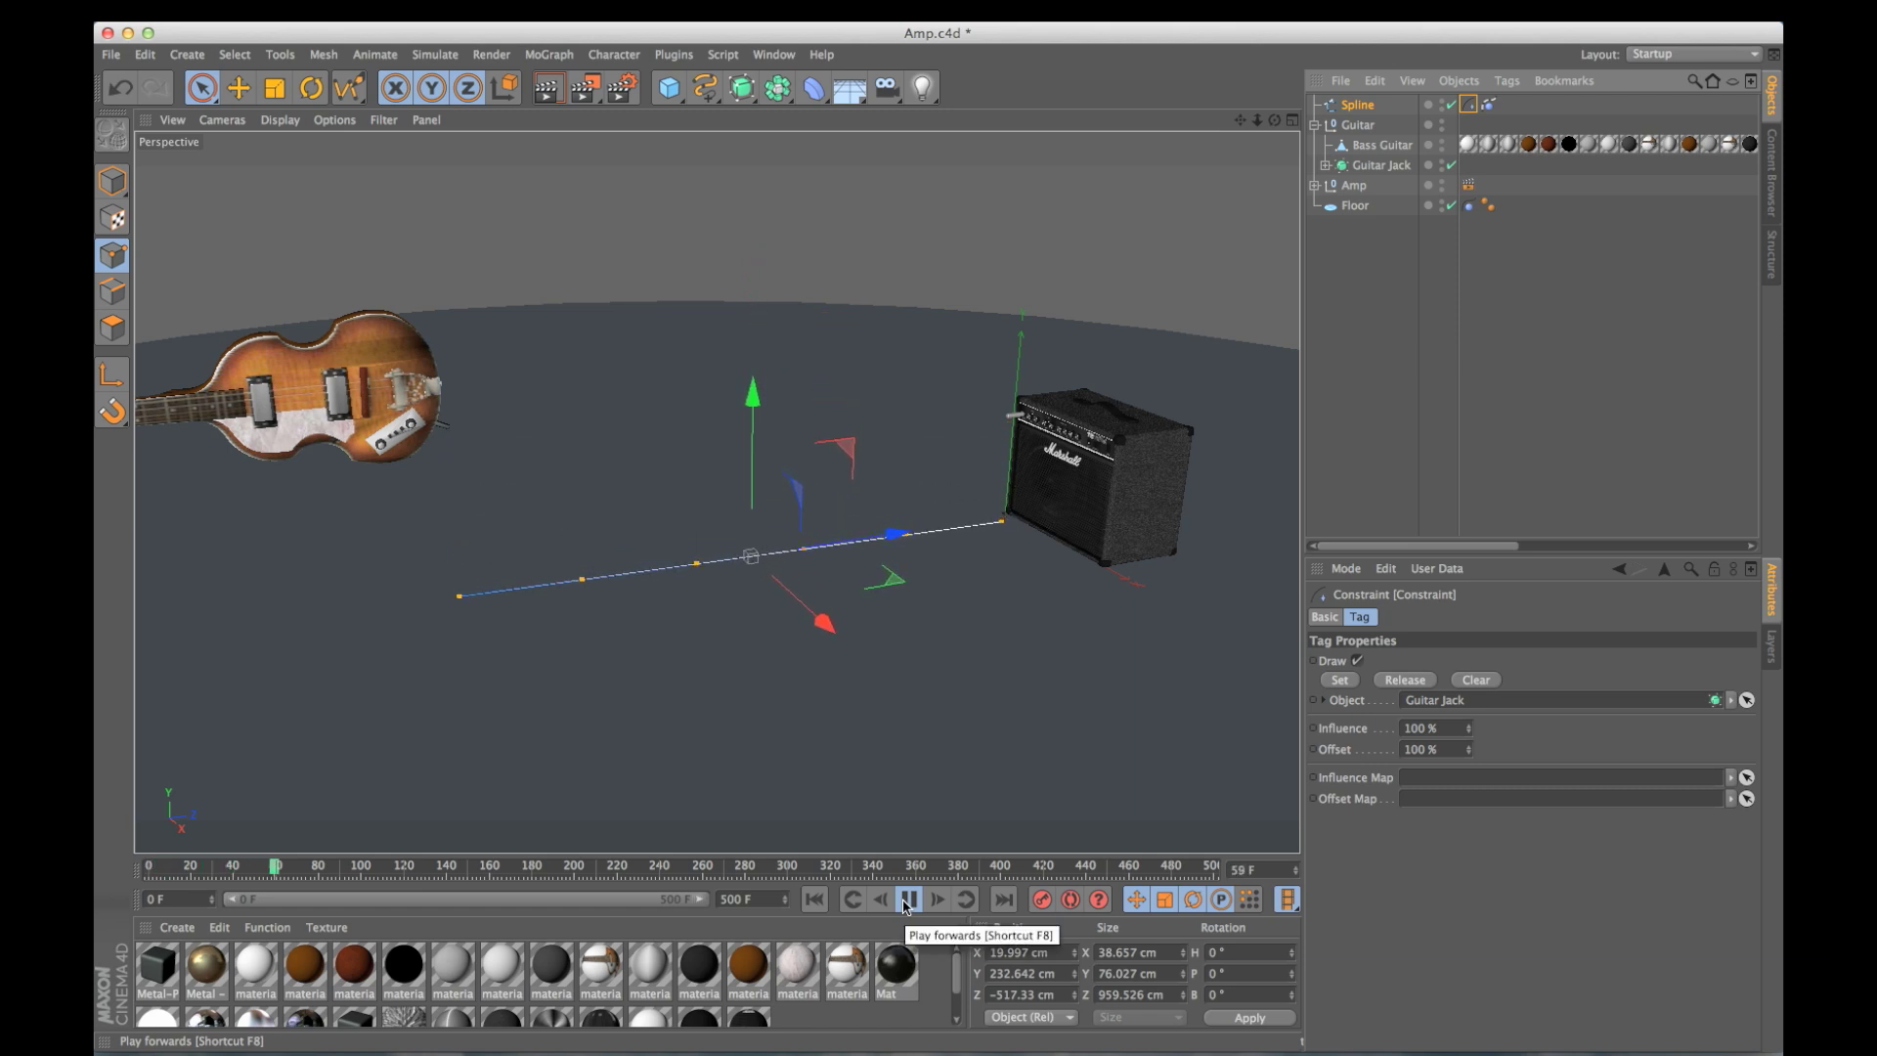
pyautogui.click(908, 901)
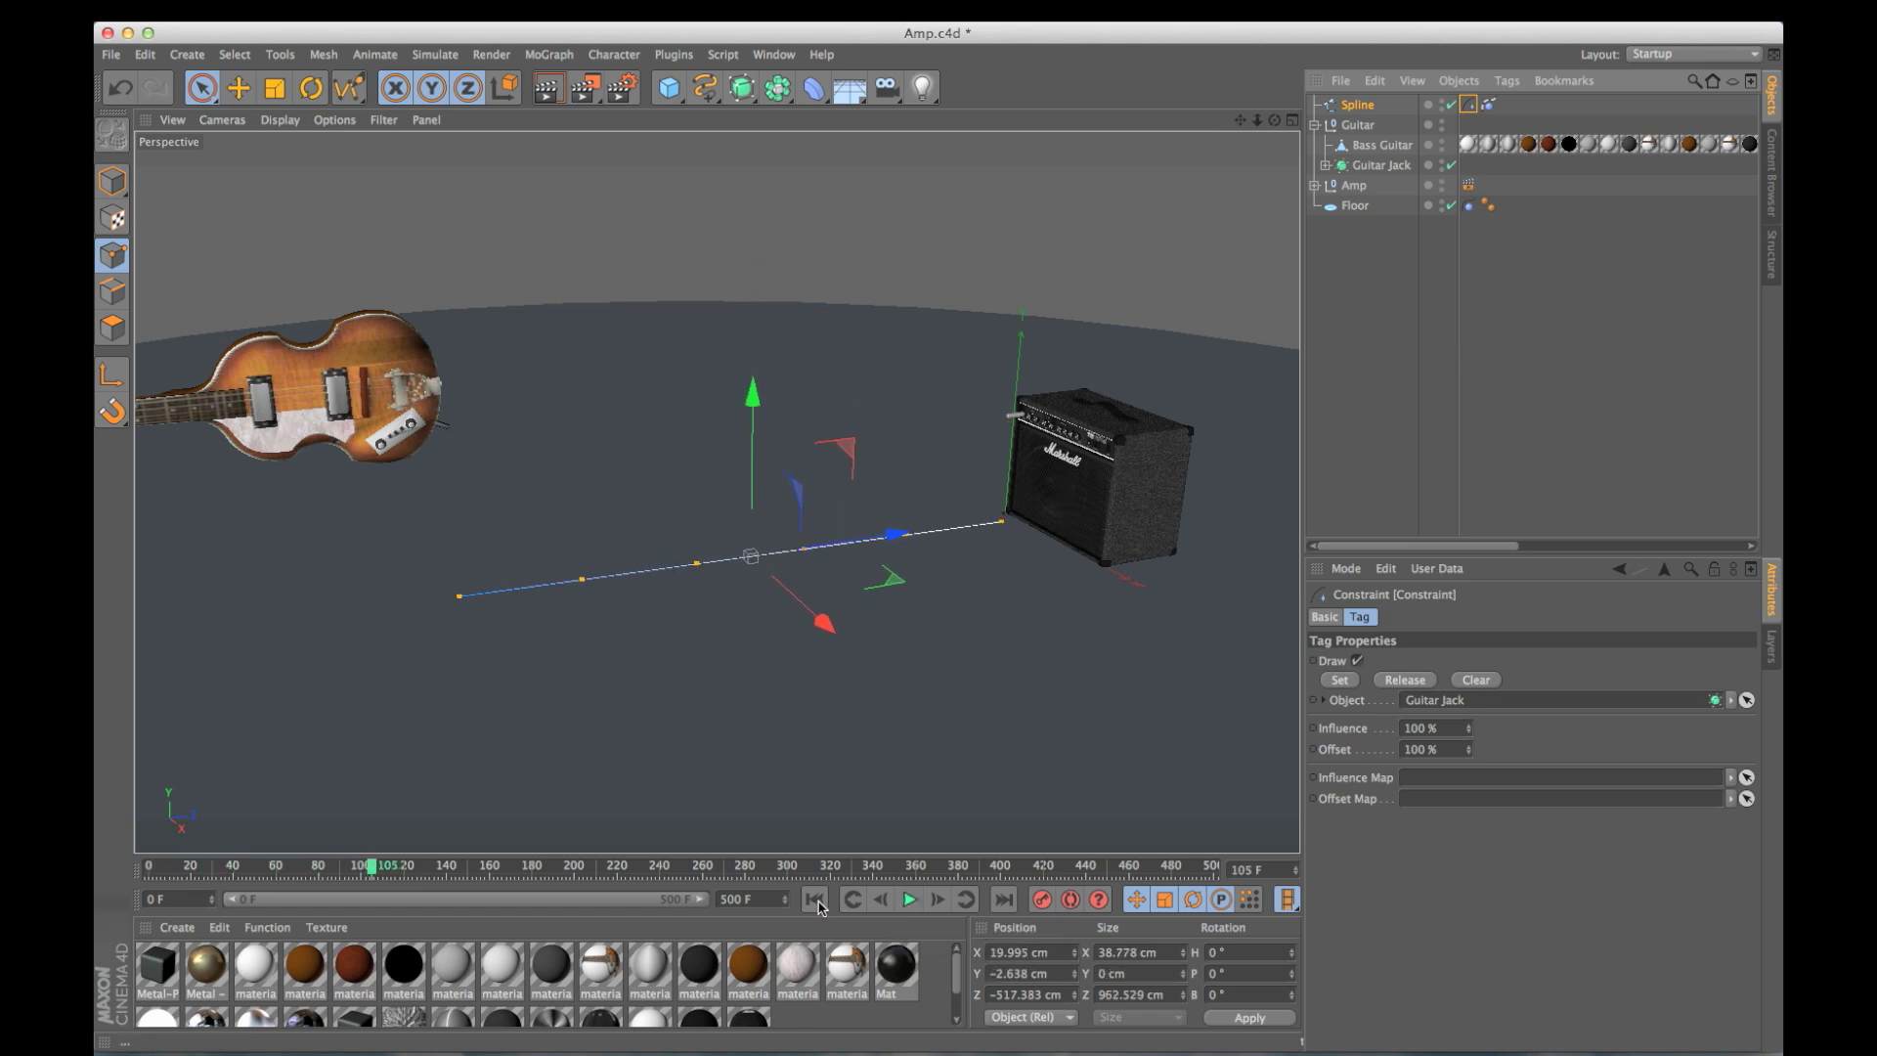
pyautogui.click(815, 899)
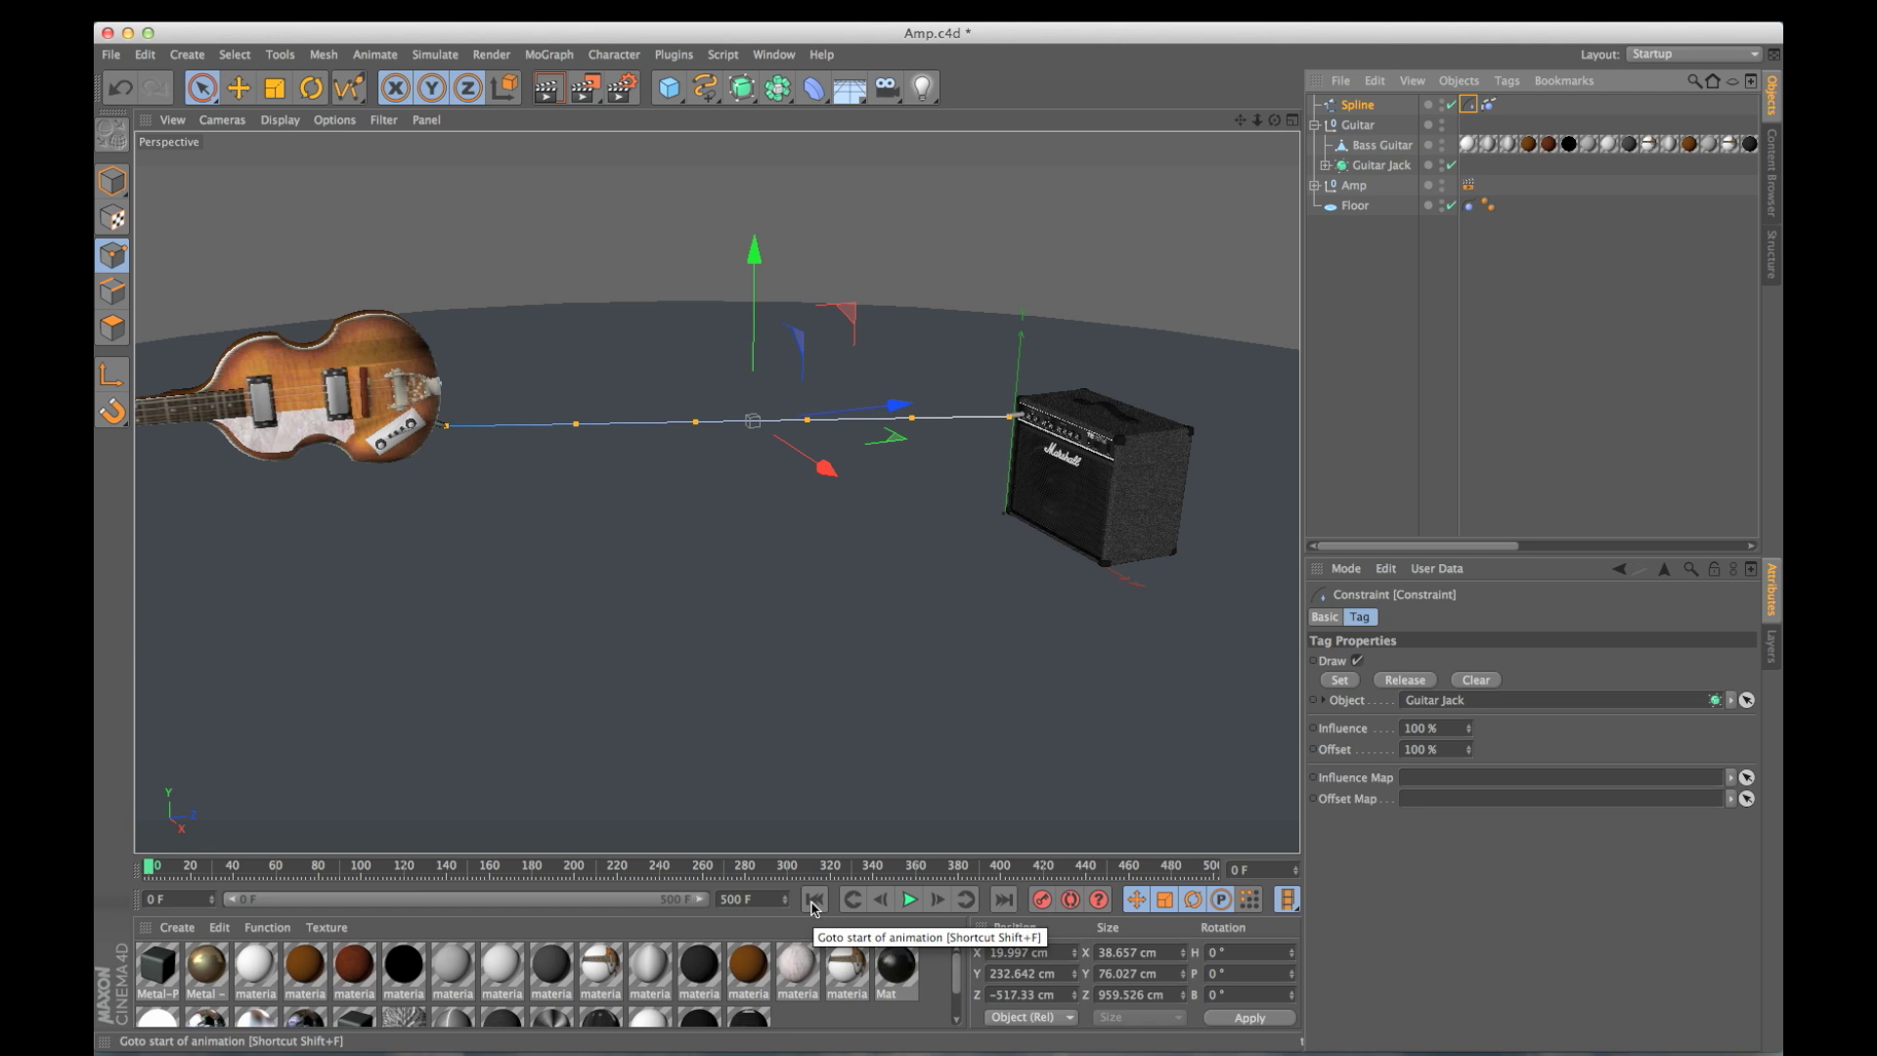
# Select the spline's end point at the guitar's plug and set it as the point anchored by the Constraint tag.
pyautogui.keyDown('alt'); pyautogui.moveTo(612, 479); pyautogui.dragTo(555, 458); pyautogui.keyUp('alt')
pyautogui.keyDown('alt'); pyautogui.moveTo(555, 458); pyautogui.dragTo(639, 452, button='middle'); pyautogui.keyUp('alt')
pyautogui.click(636, 410)
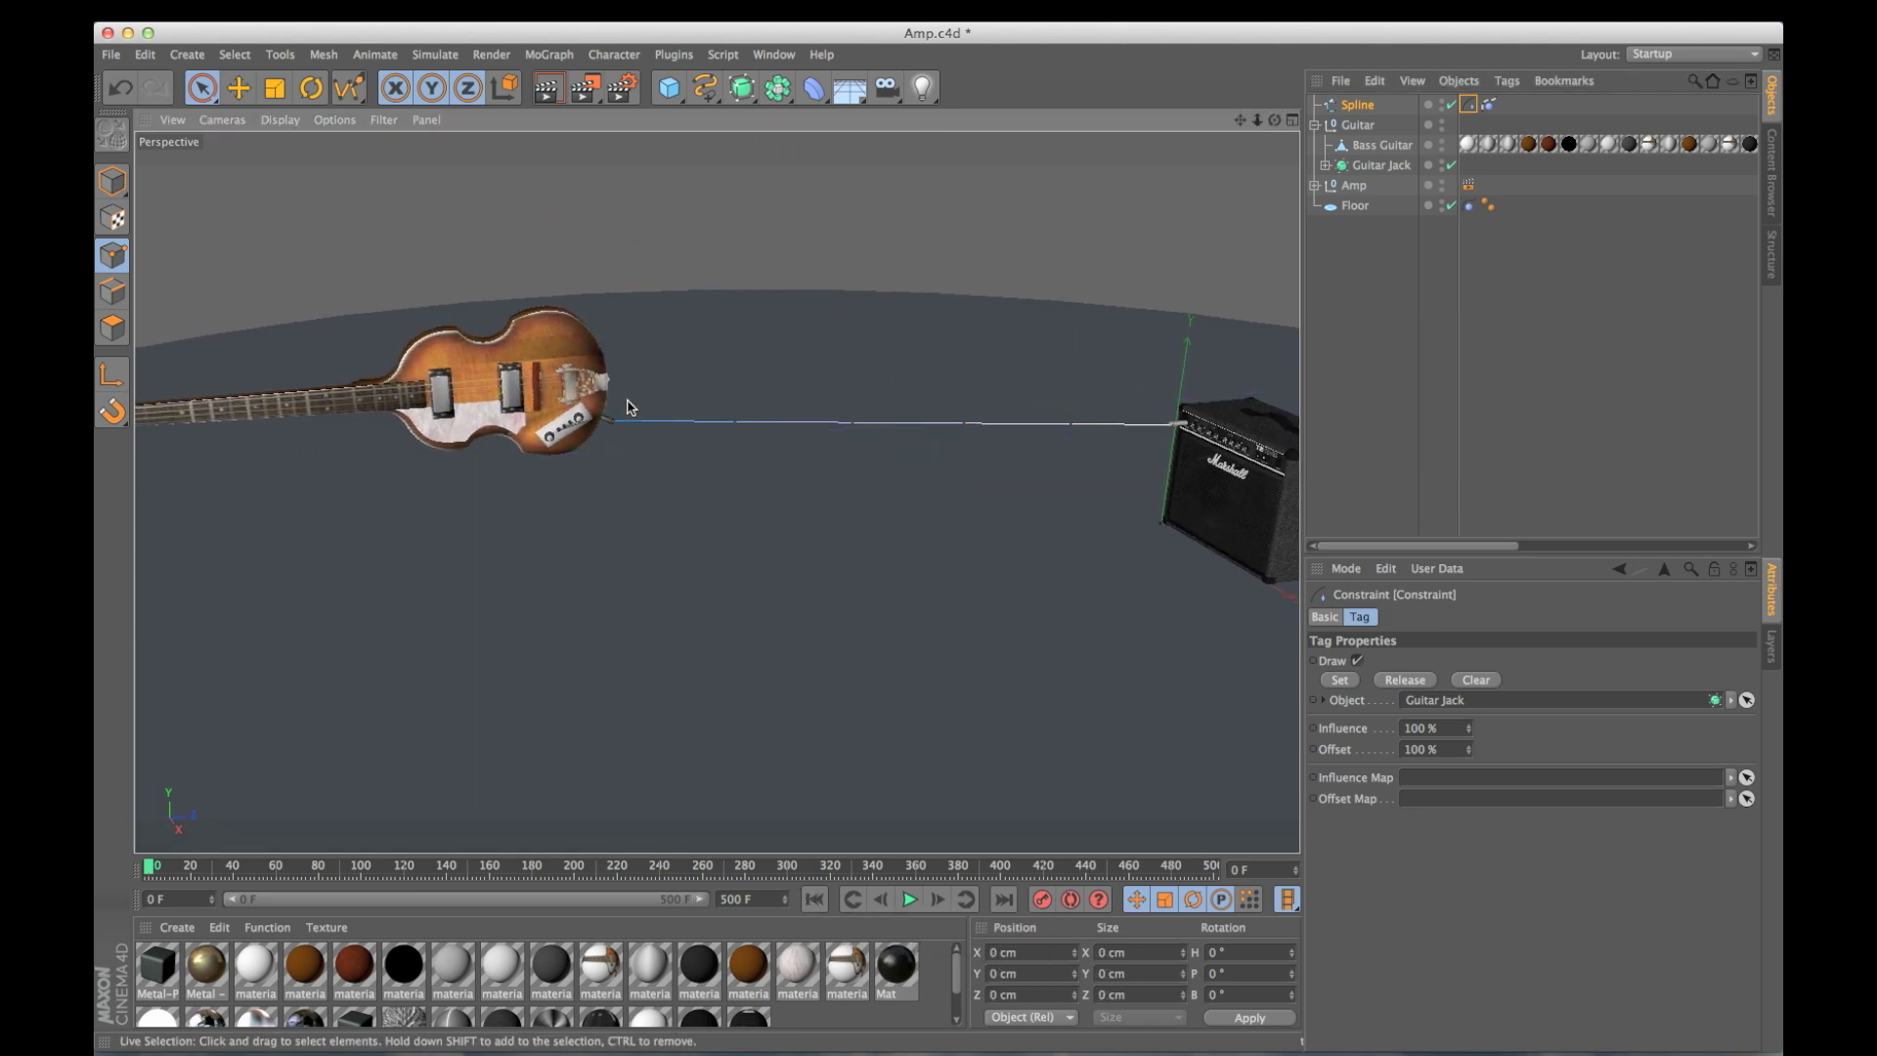
pyautogui.click(611, 425)
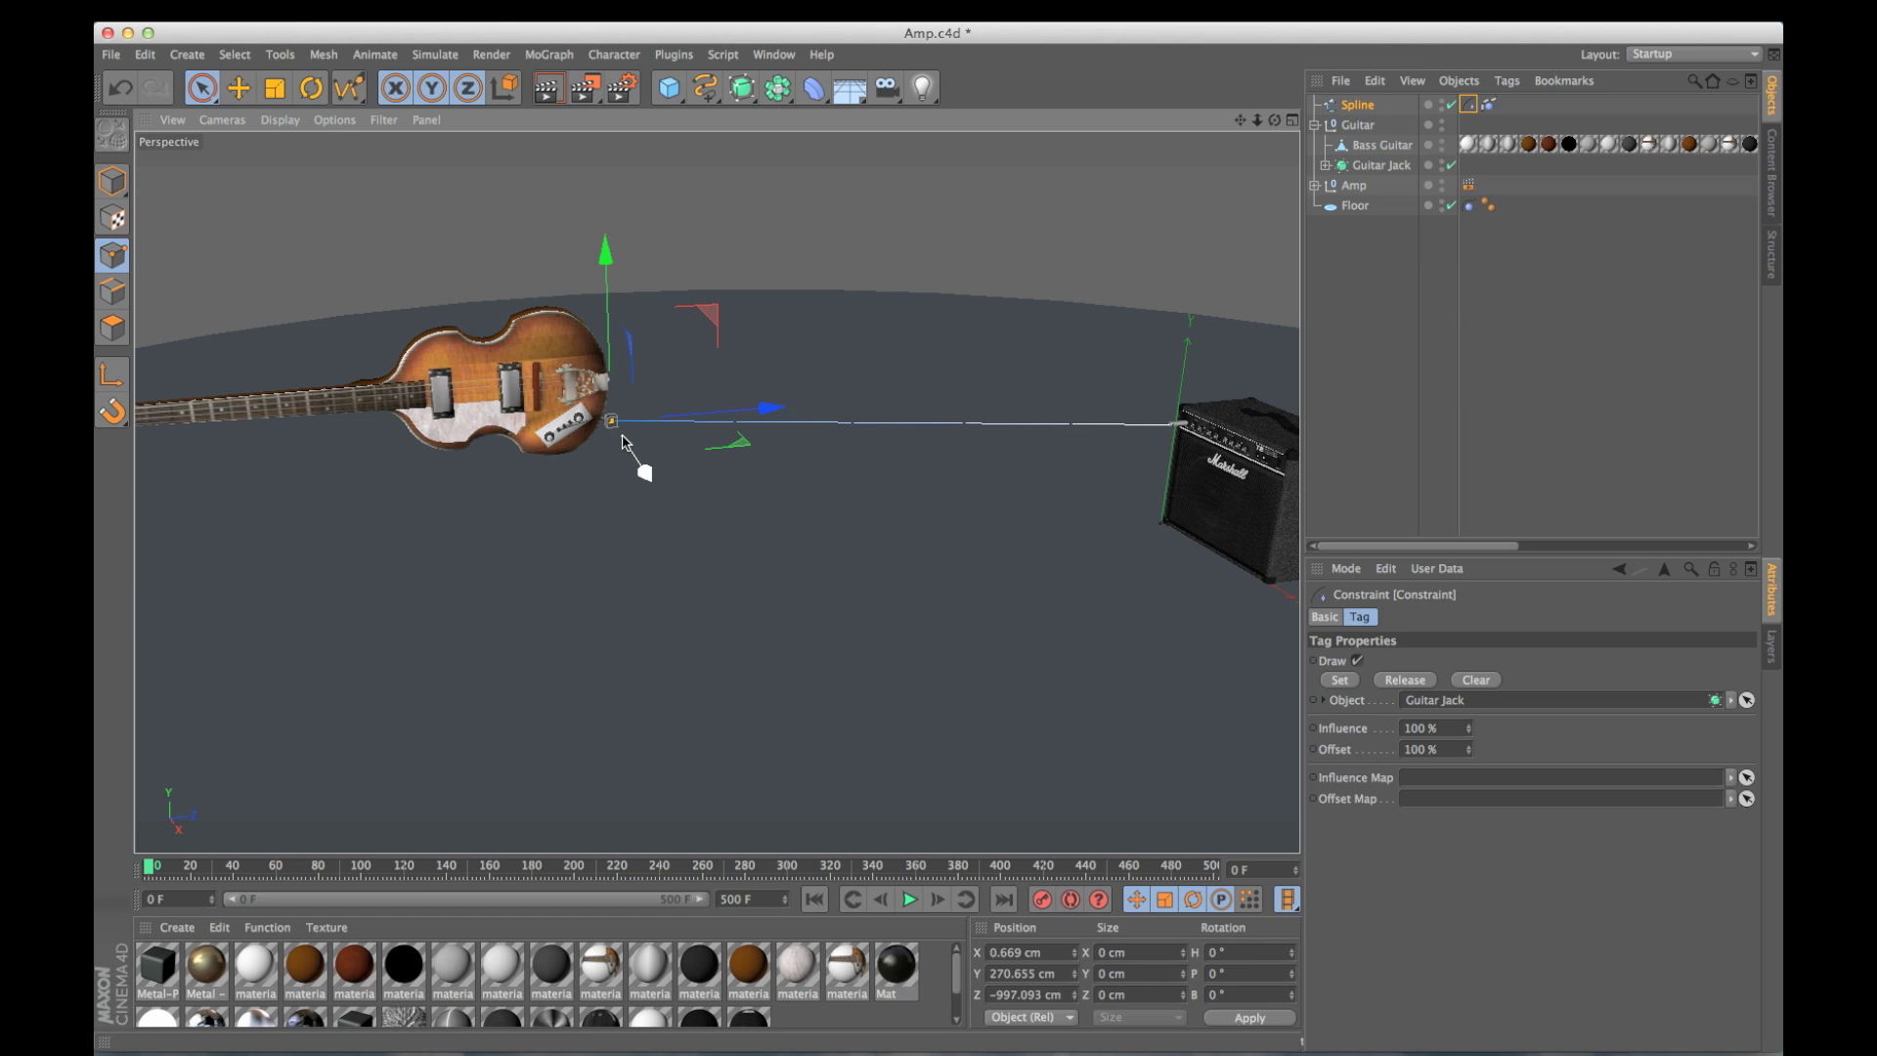
pyautogui.press('s')
pyautogui.keyDown('alt'); pyautogui.moveTo(699, 502); pyautogui.dragTo(1177, 469, button='right'); pyautogui.keyUp('alt')
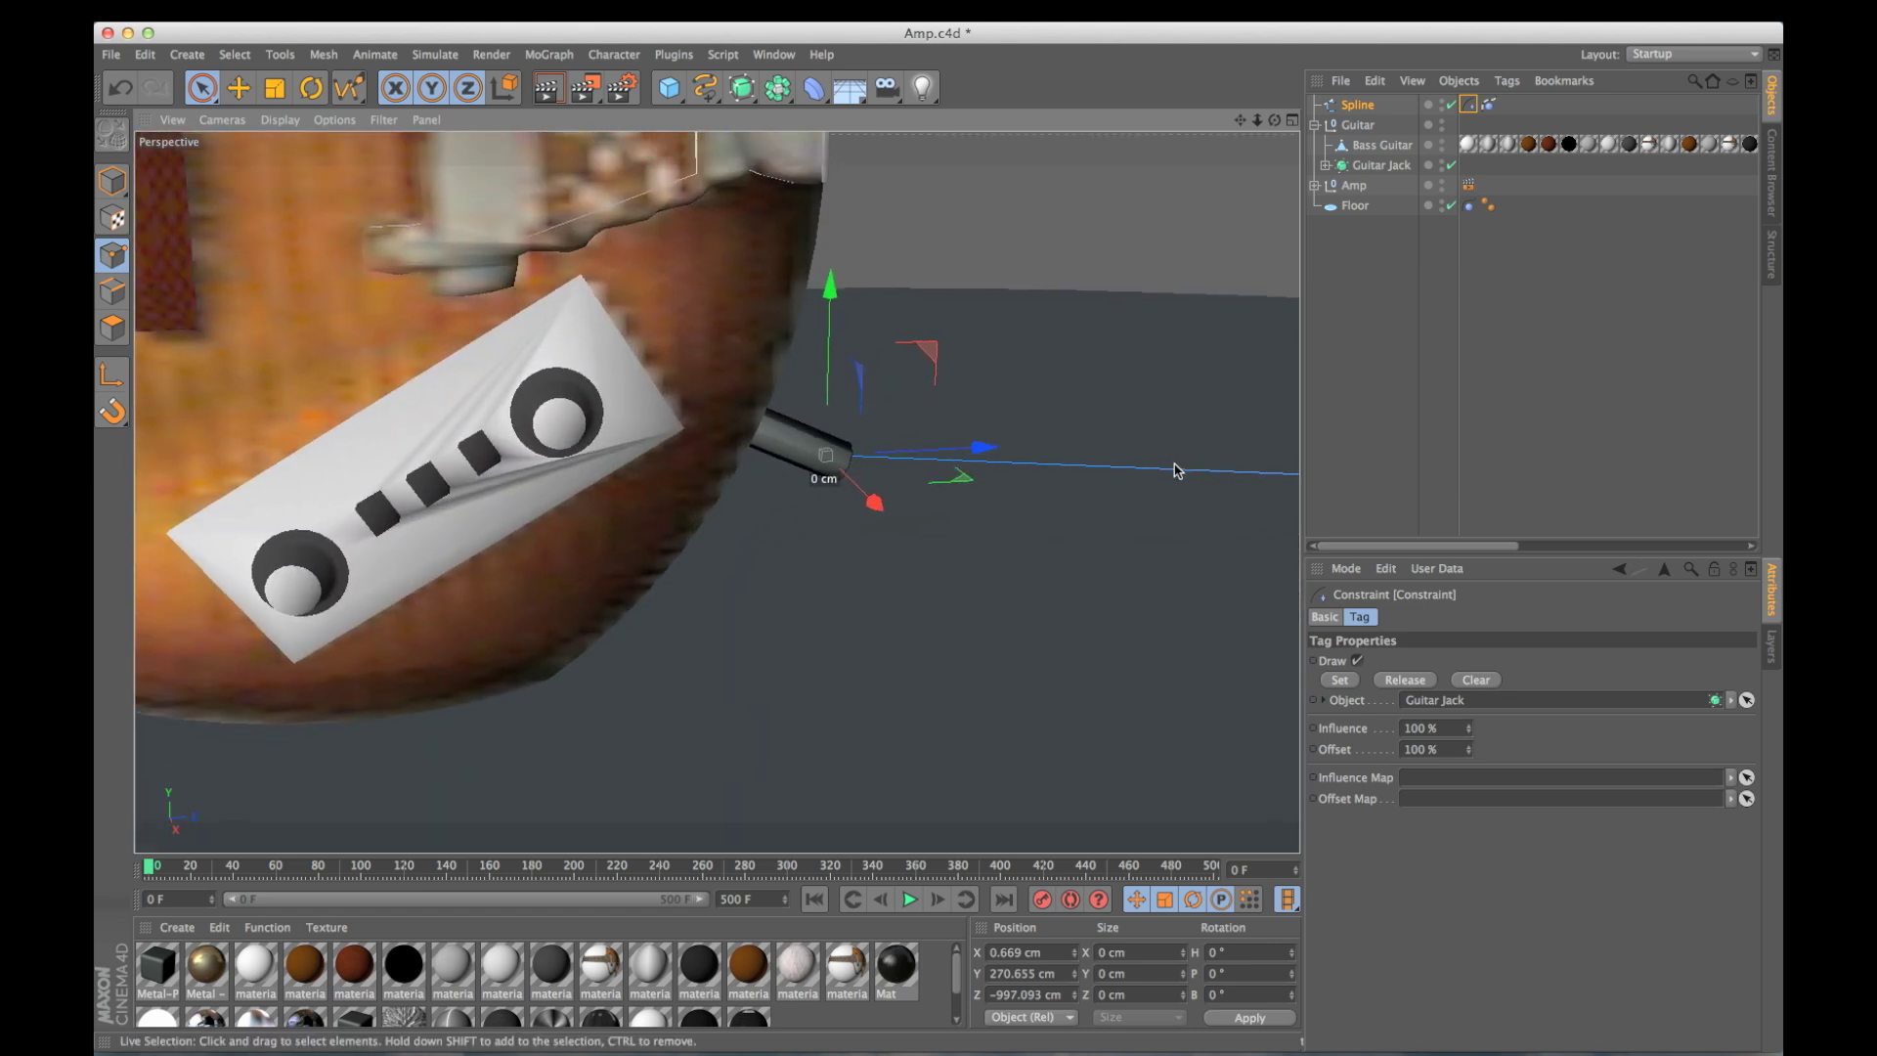
pyautogui.keyDown('alt'); pyautogui.moveTo(1176, 469); pyautogui.dragTo(790, 425, button='middle'); pyautogui.keyUp('alt')
pyautogui.moveTo(759, 426); pyautogui.dragTo(699, 431)
pyautogui.middleClick(700, 431)
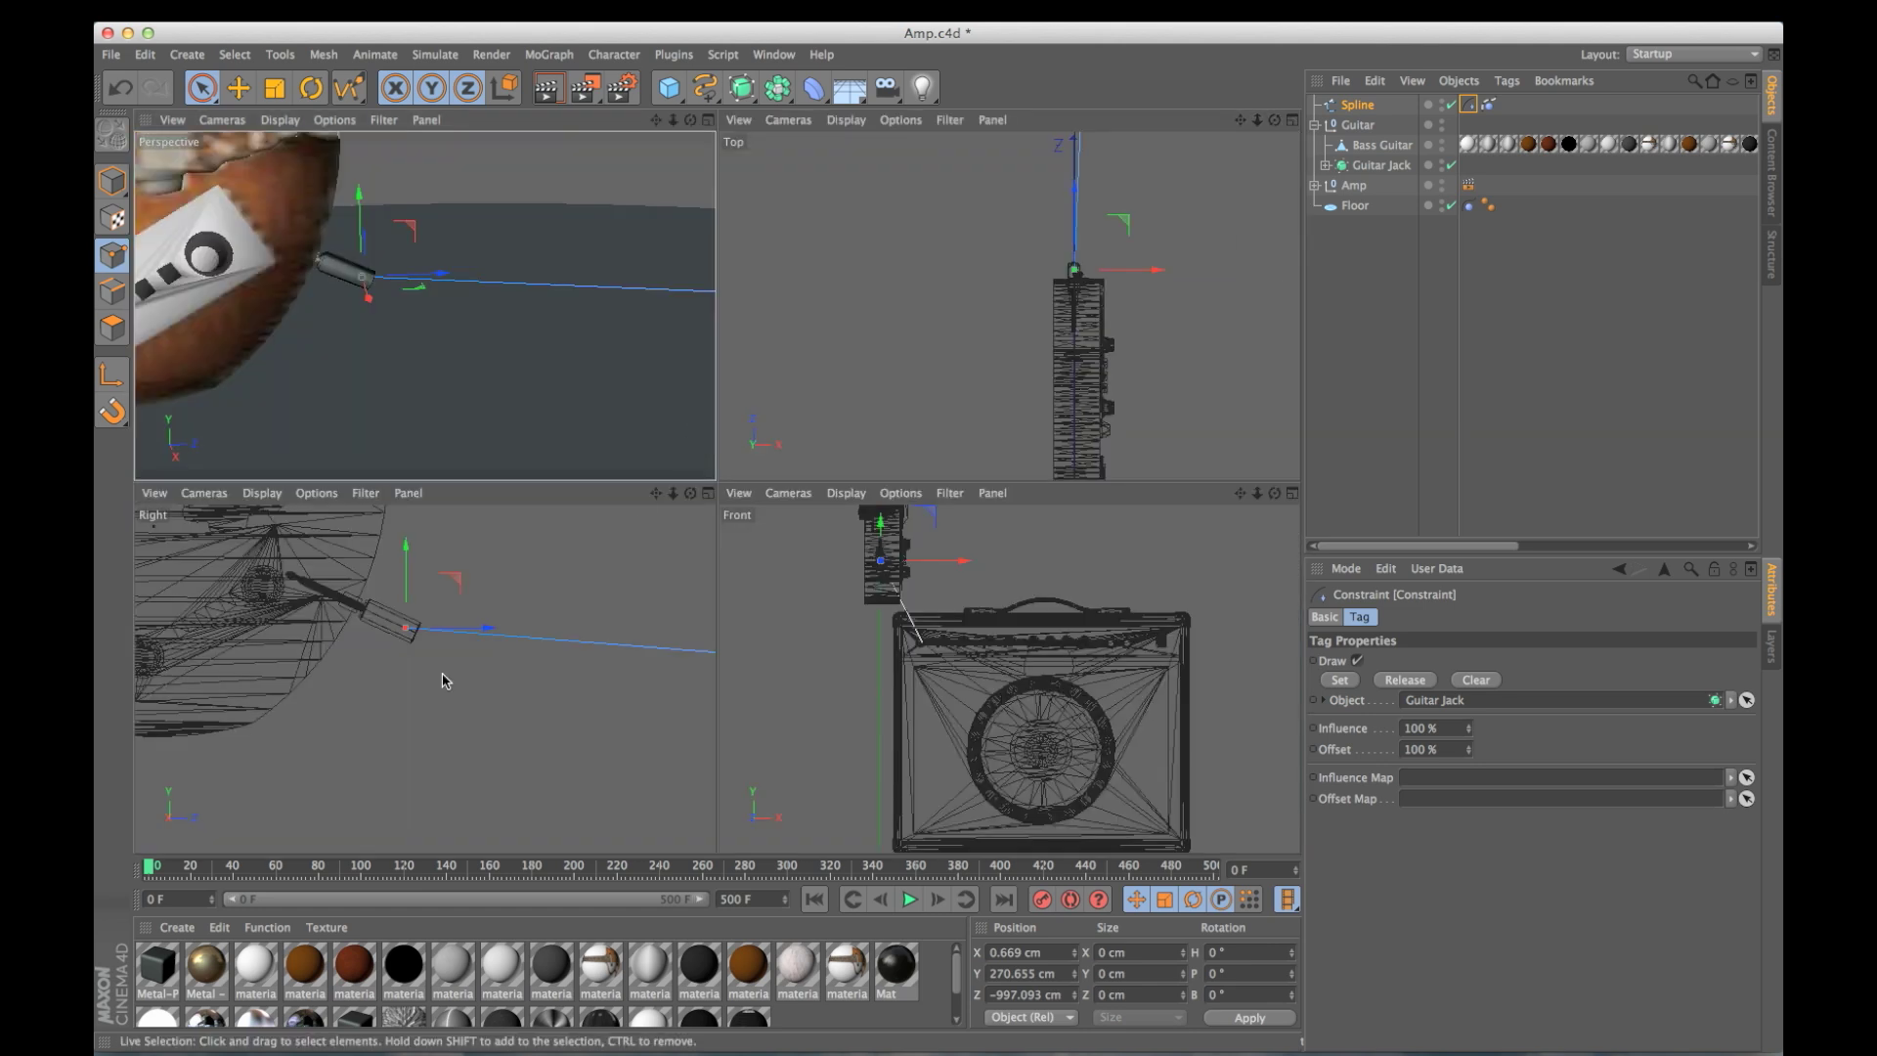
pyautogui.middleClick(398, 649)
pyautogui.scroll(5, 586, 407)
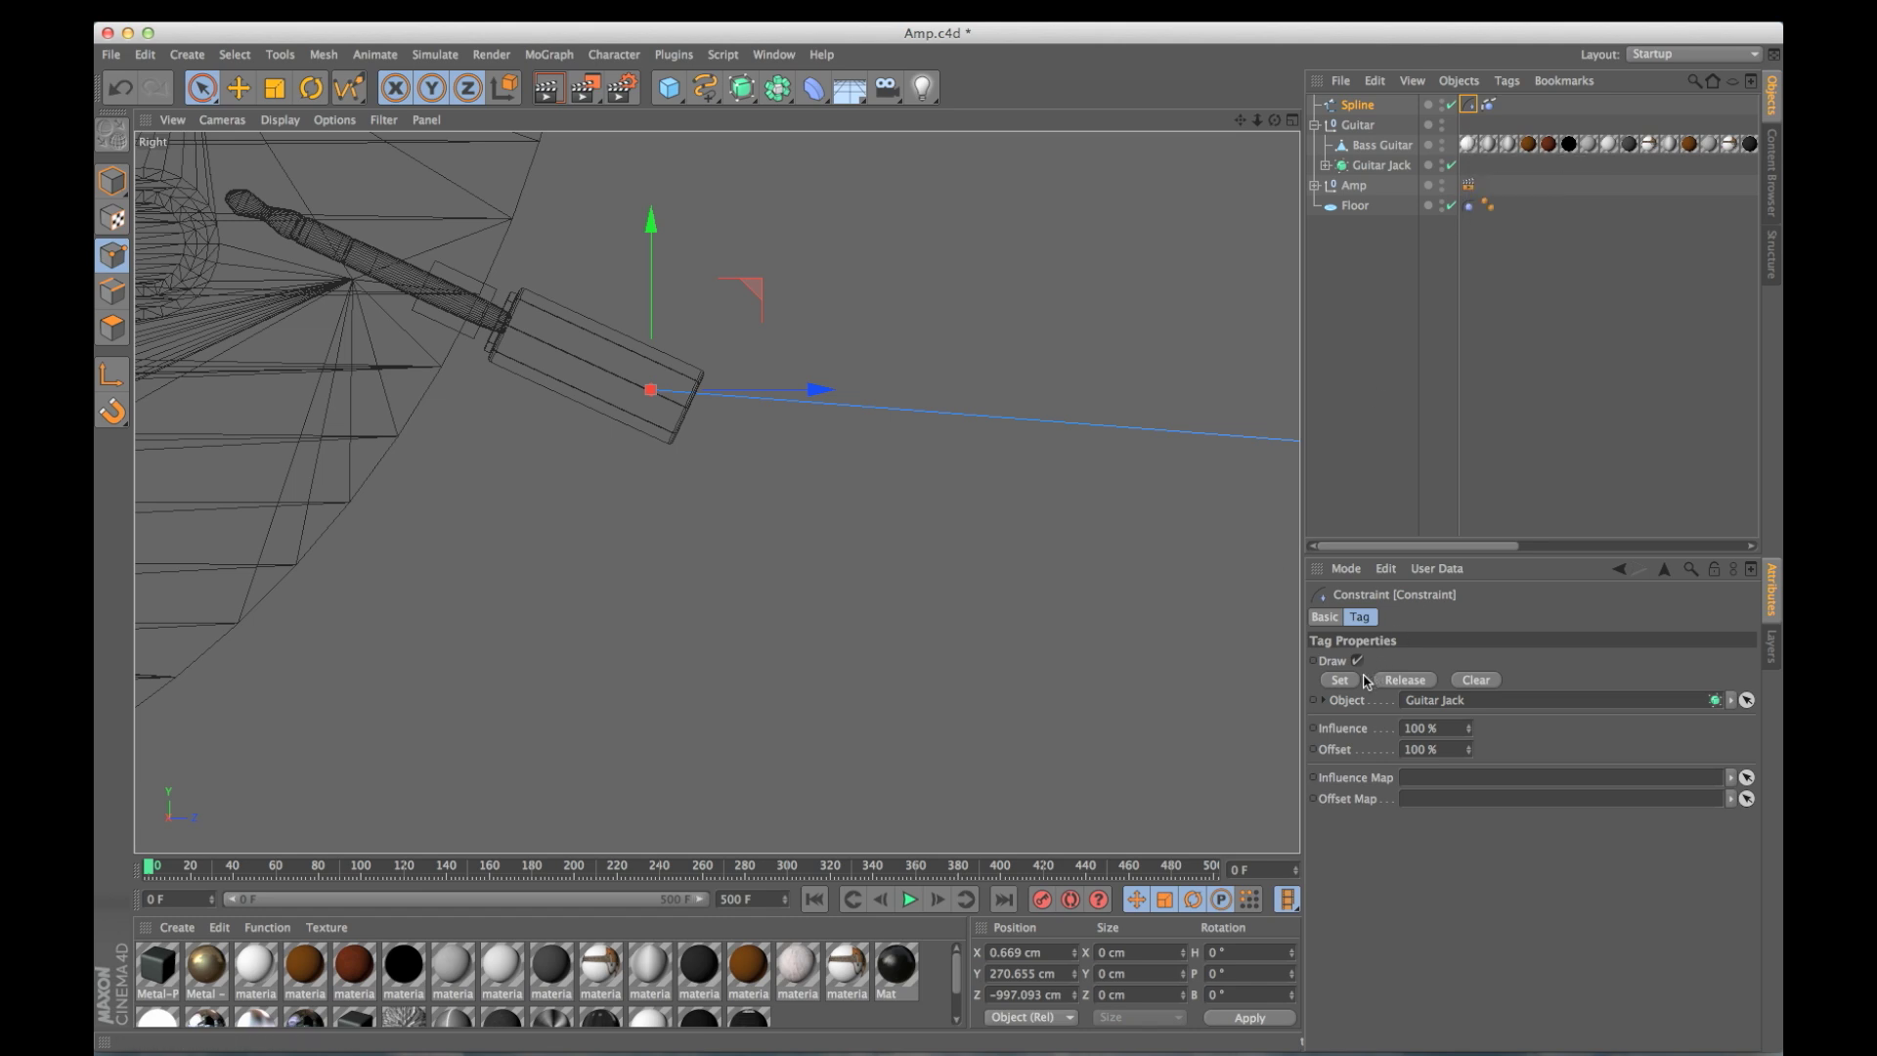
pyautogui.click(1340, 679)
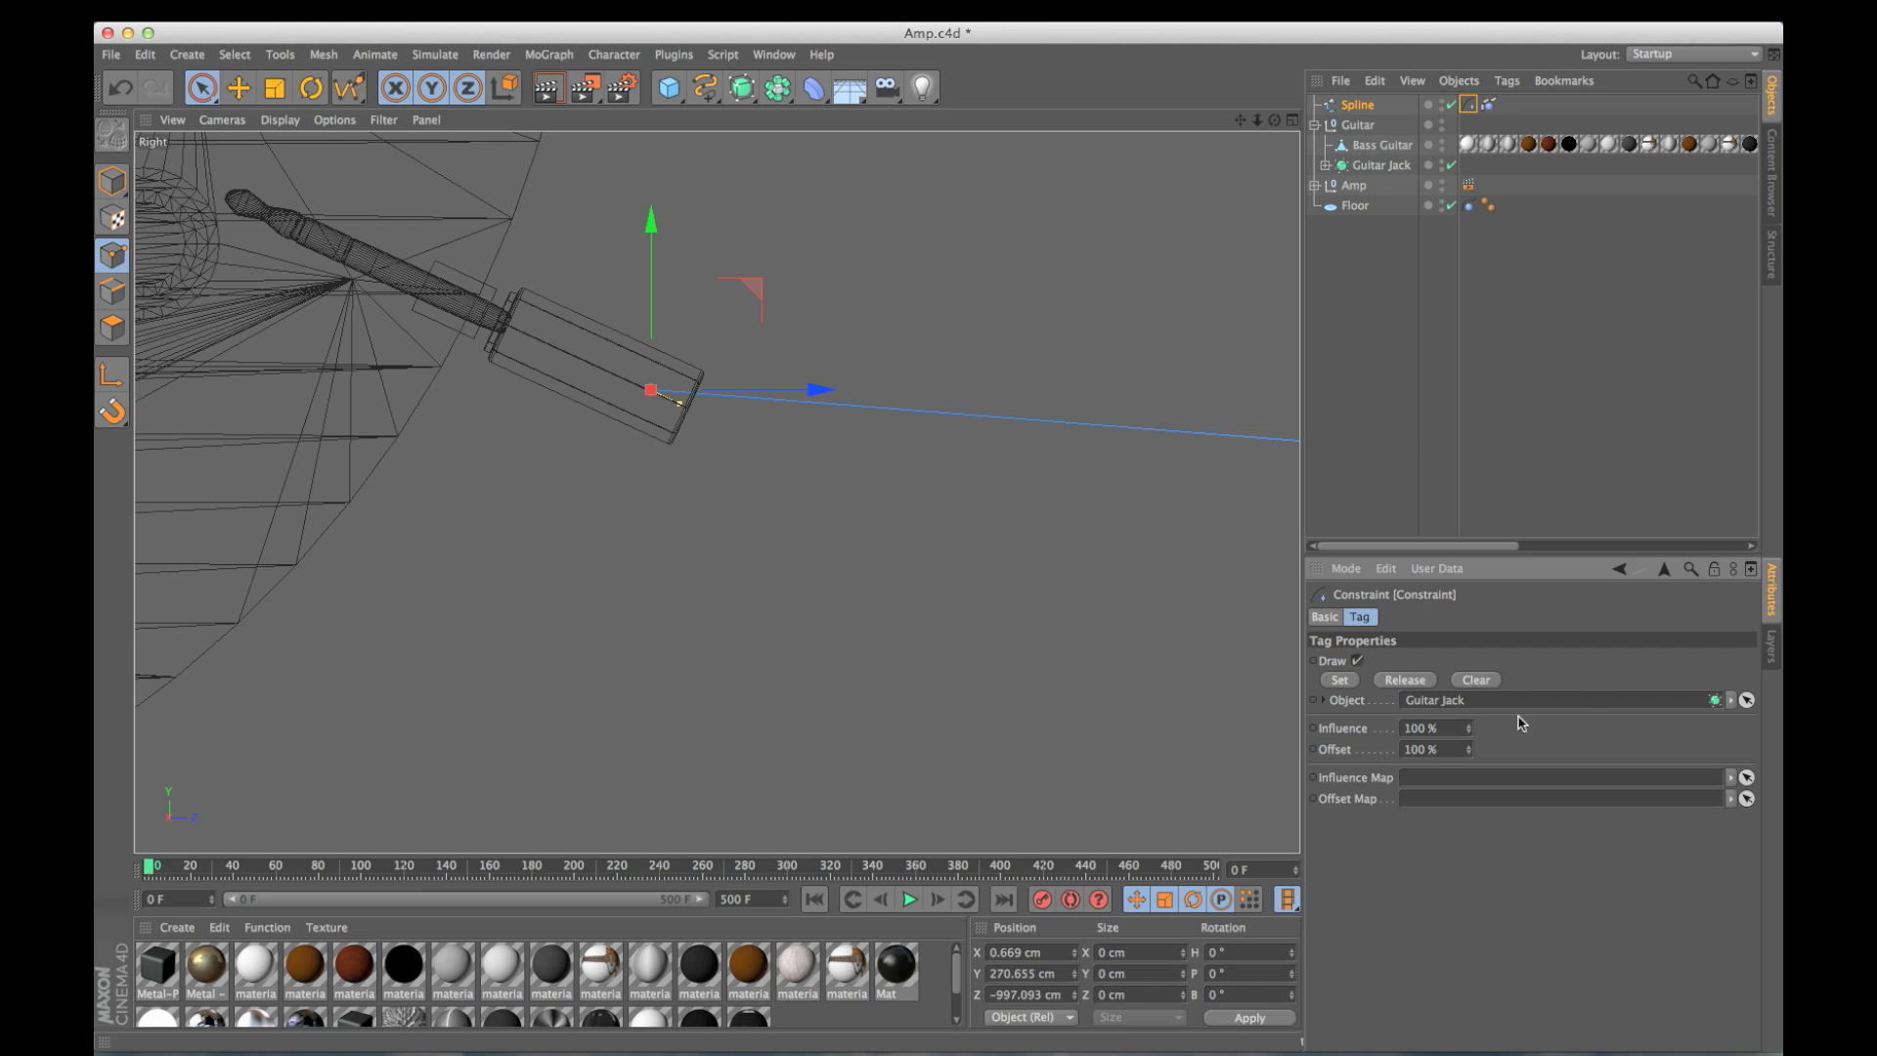
# Play the simulation in the Perspective view to check the guitar-end anchor, then return to frame 0.
pyautogui.middleClick(884, 658)
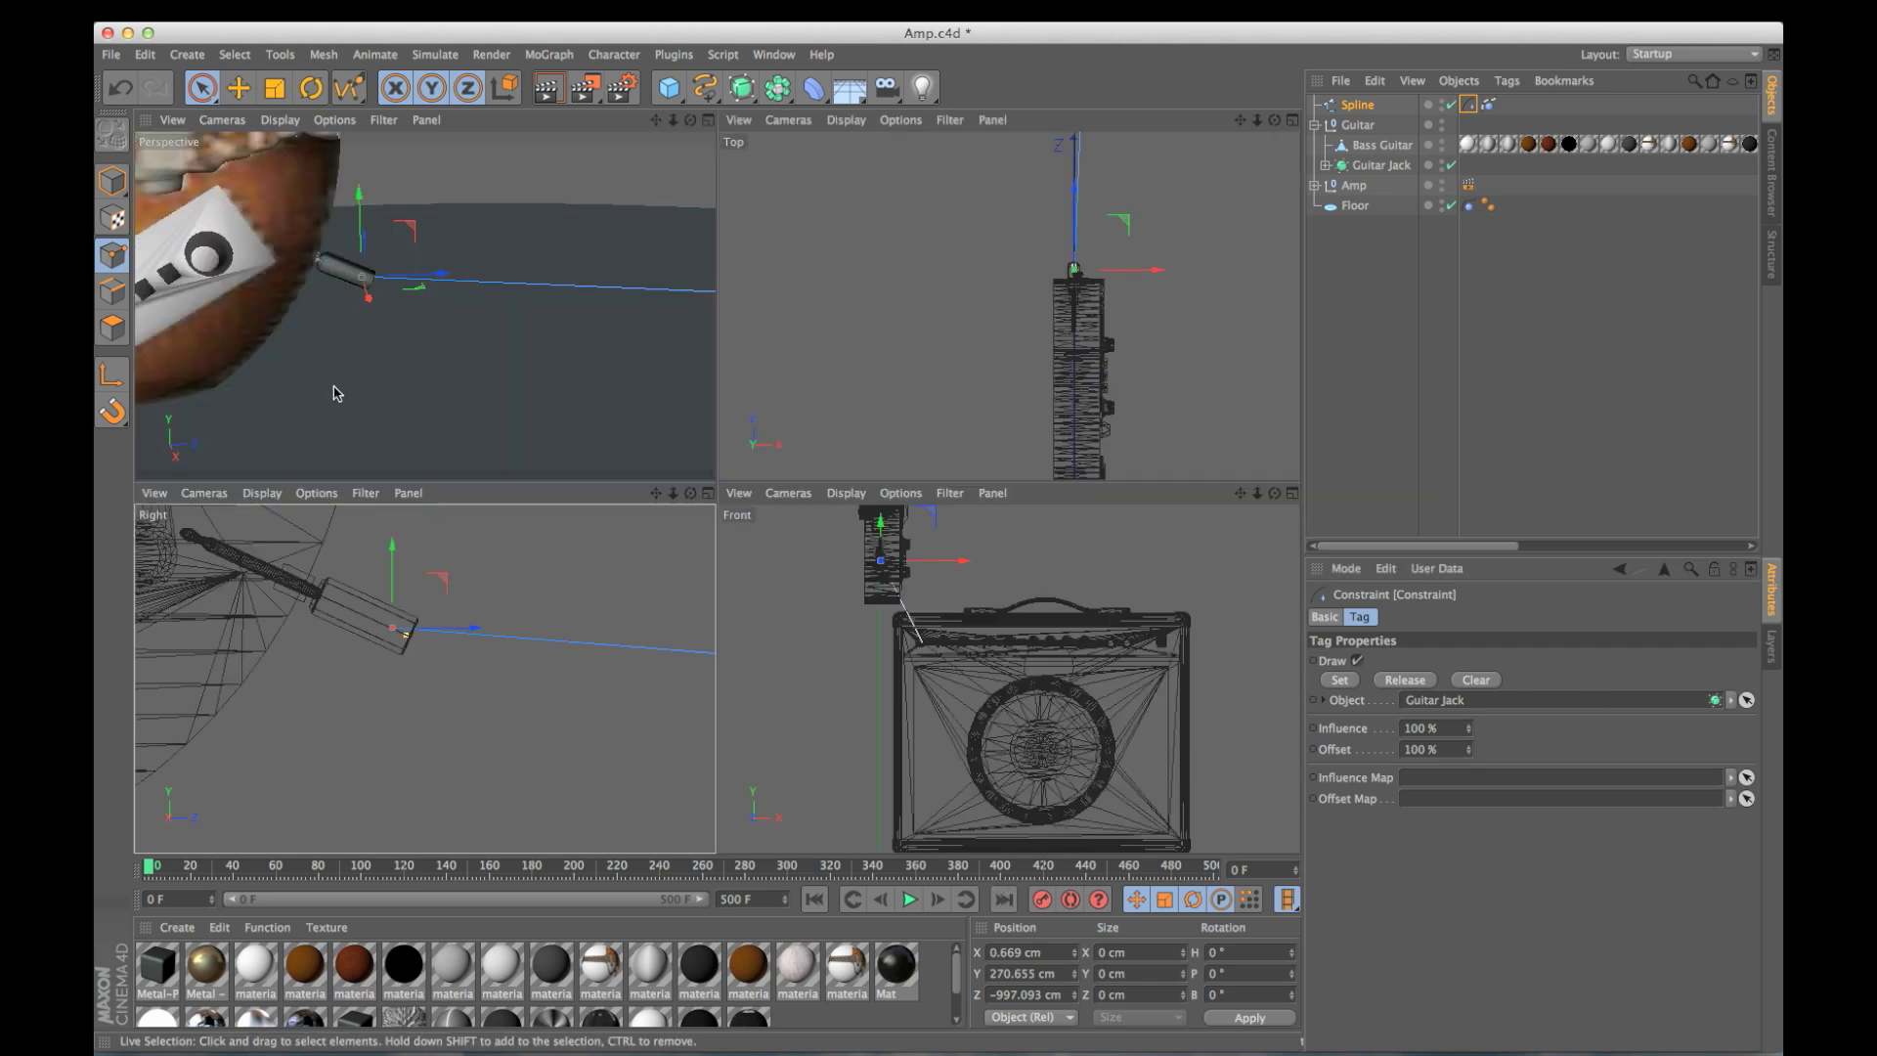
pyautogui.middleClick(336, 390)
pyautogui.click(909, 899)
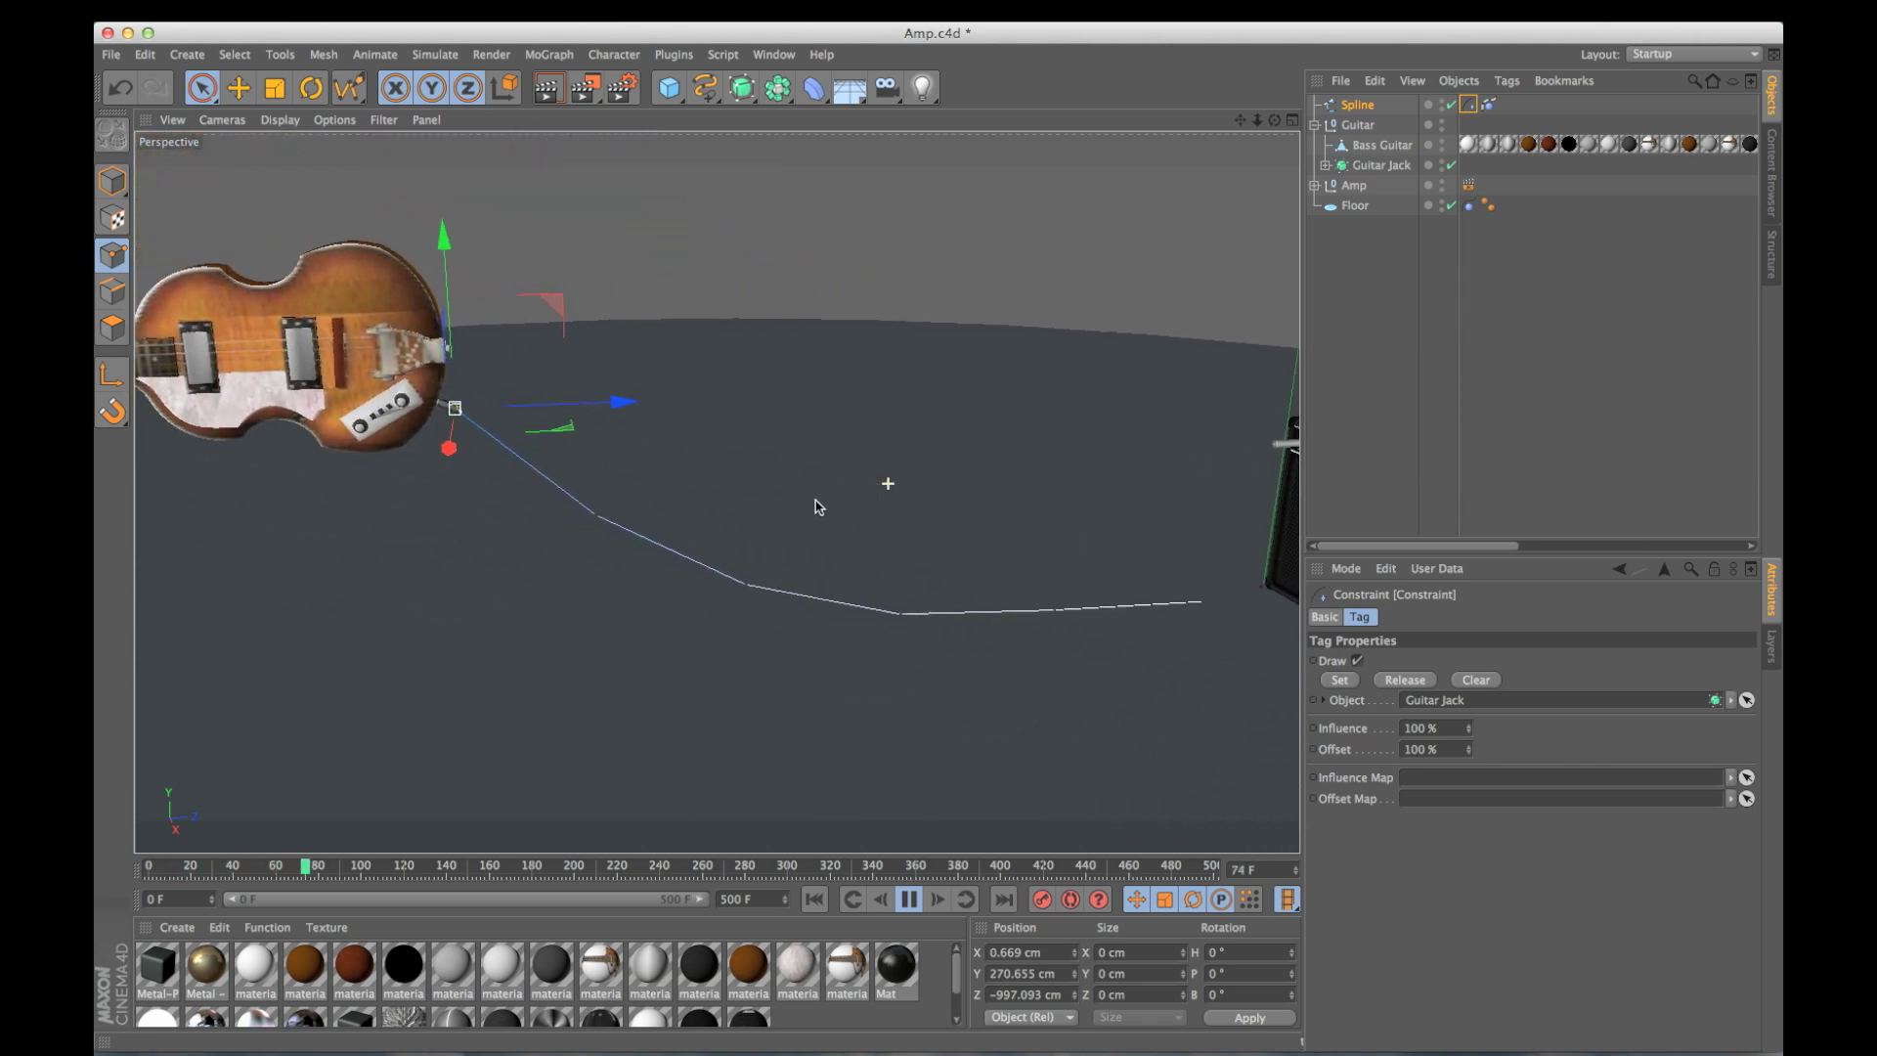
pyautogui.click(813, 899)
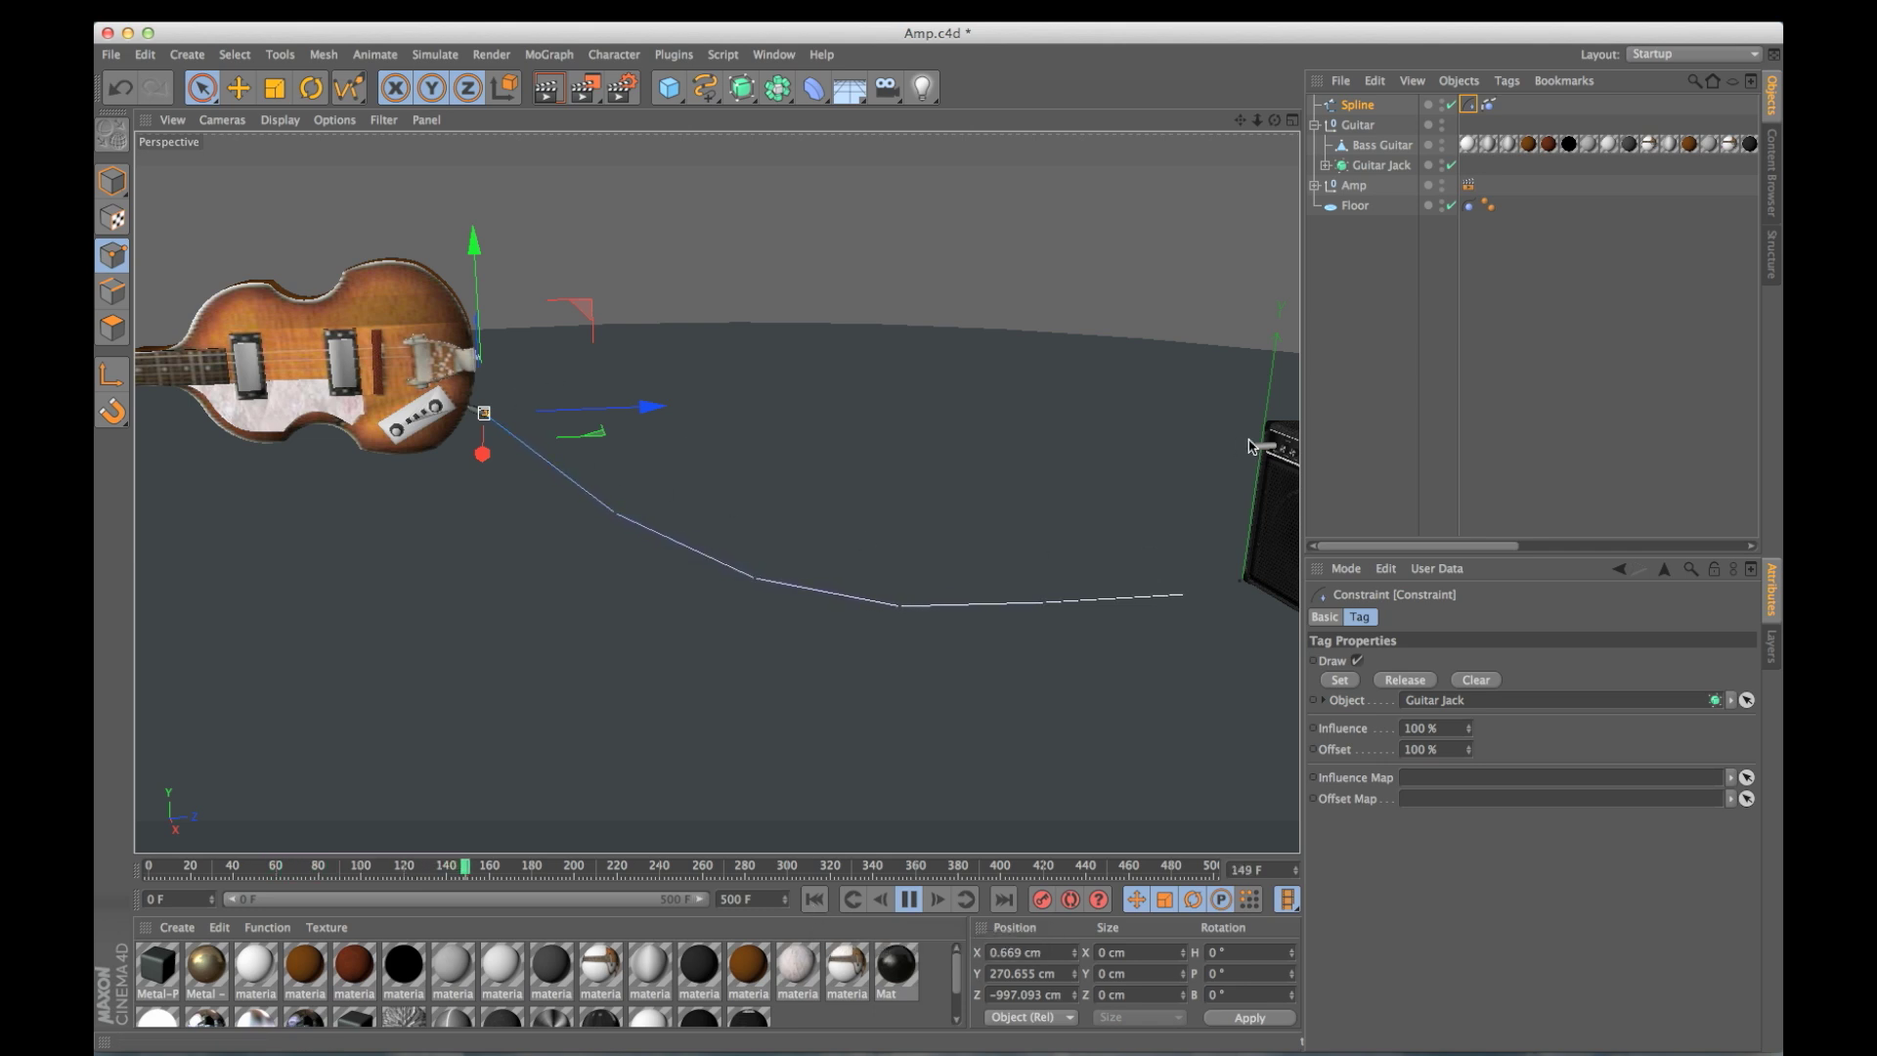
pyautogui.click(907, 900)
pyautogui.click(814, 899)
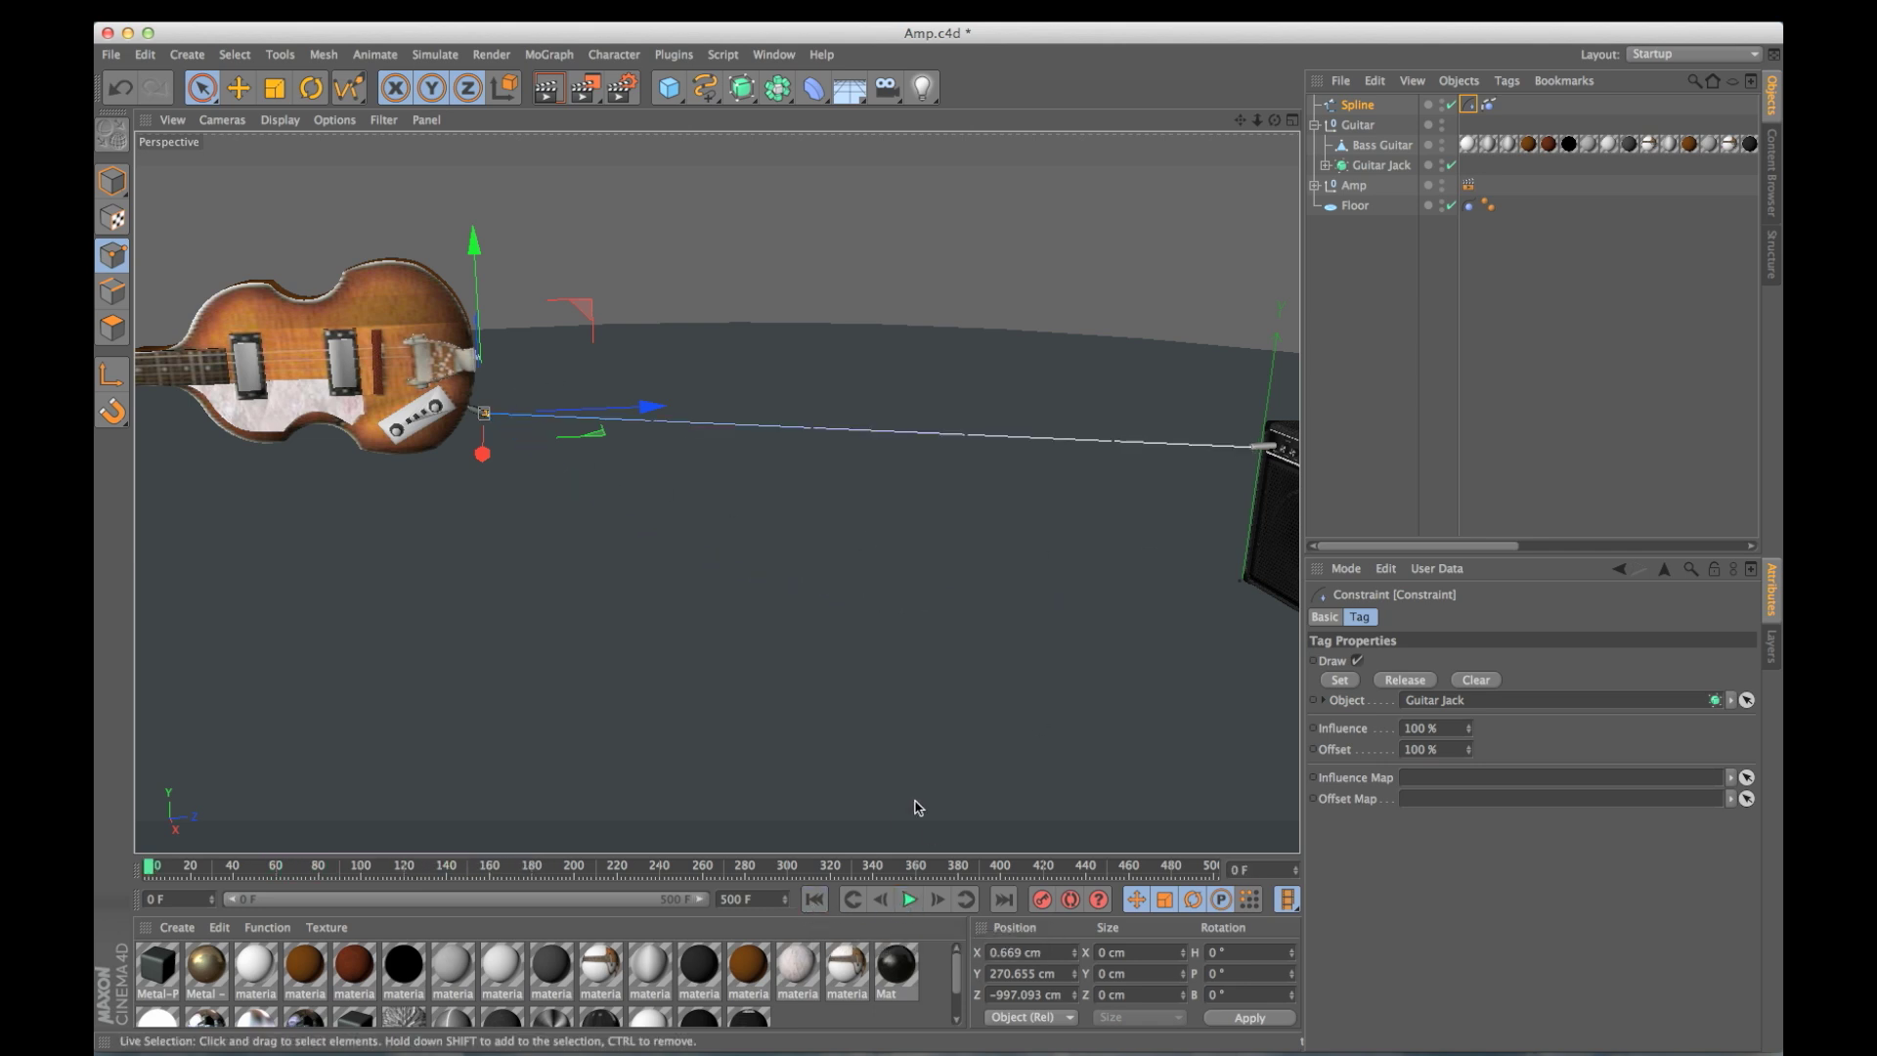
# Select the spline's end point at the amp's plug and anchor it to the amp's Guitar Jack with a second Constraint tag.
pyautogui.keyDown('alt'); pyautogui.moveTo(1245, 539); pyautogui.dragTo(777, 585, button='middle'); pyautogui.keyUp('alt')
pyautogui.scroll(5, 779, 530)
pyautogui.keyDown('alt'); pyautogui.moveTo(1168, 470); pyautogui.dragTo(959, 478, button='middle'); pyautogui.keyUp('alt')
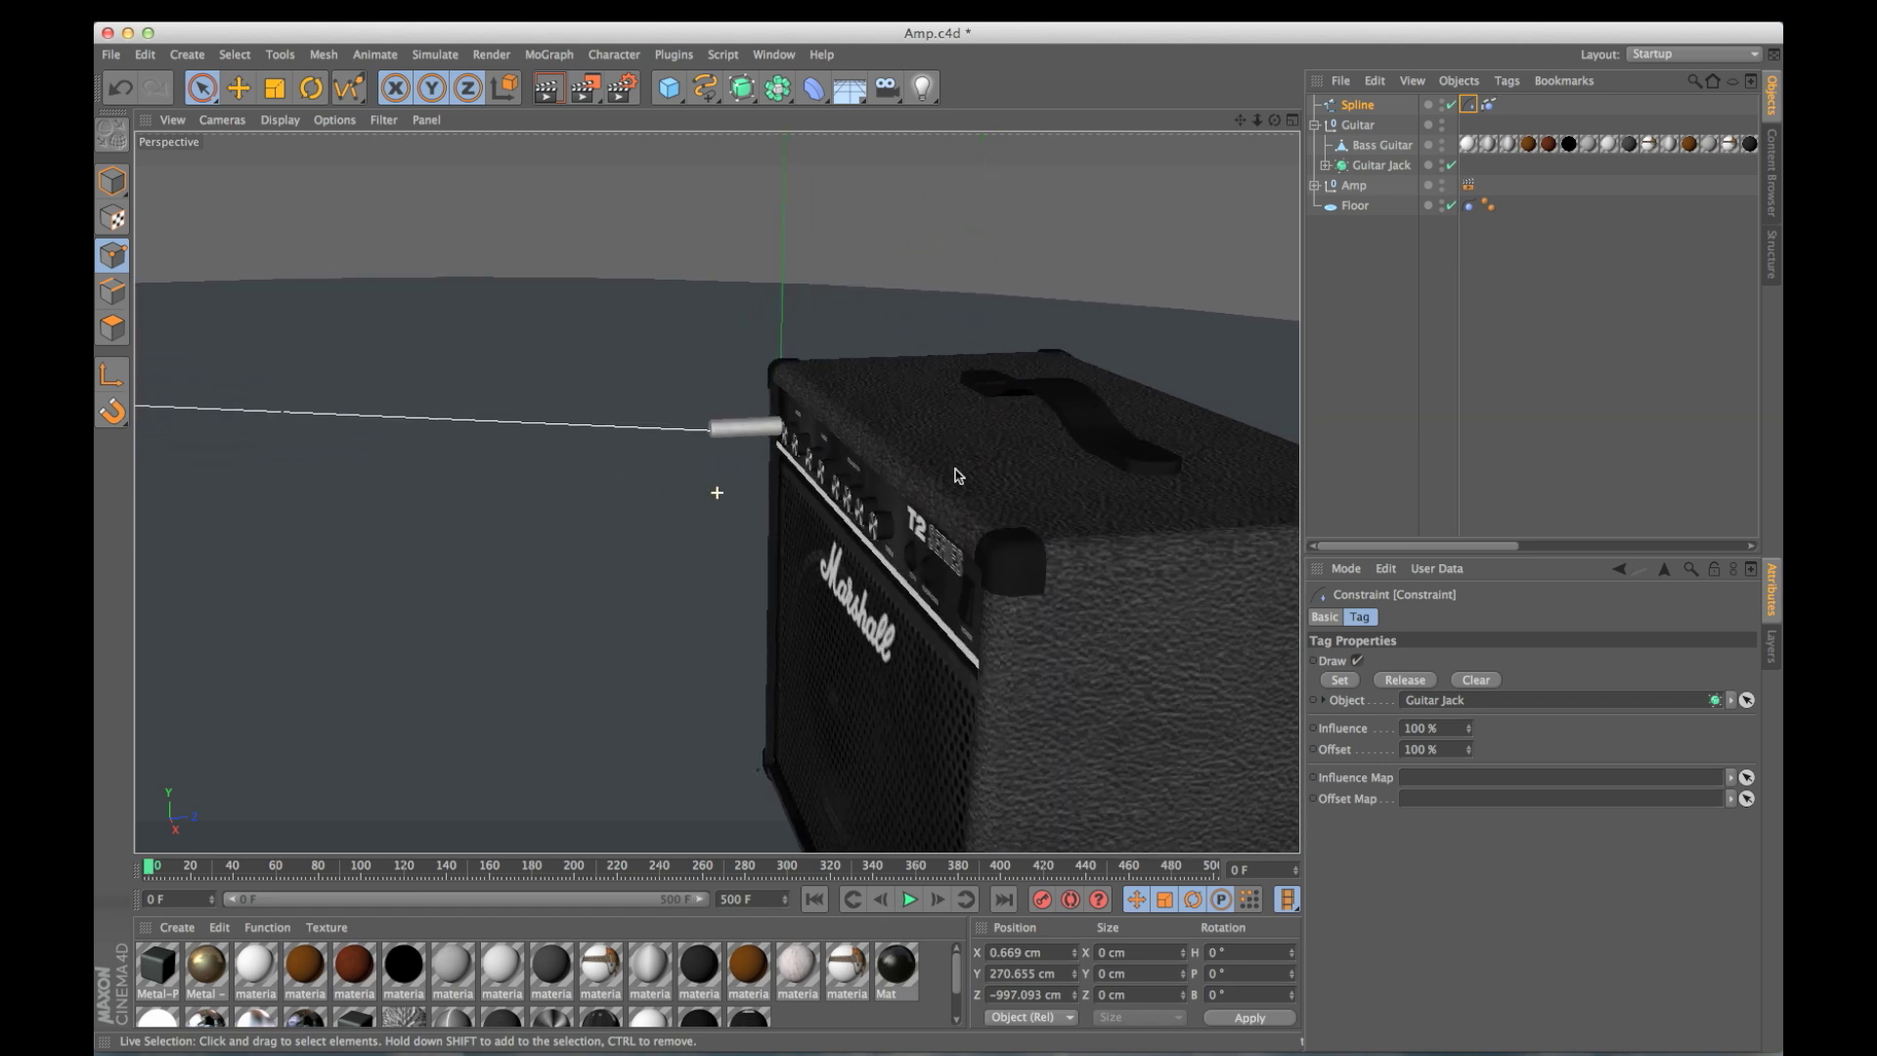
pyautogui.middleClick(738, 447)
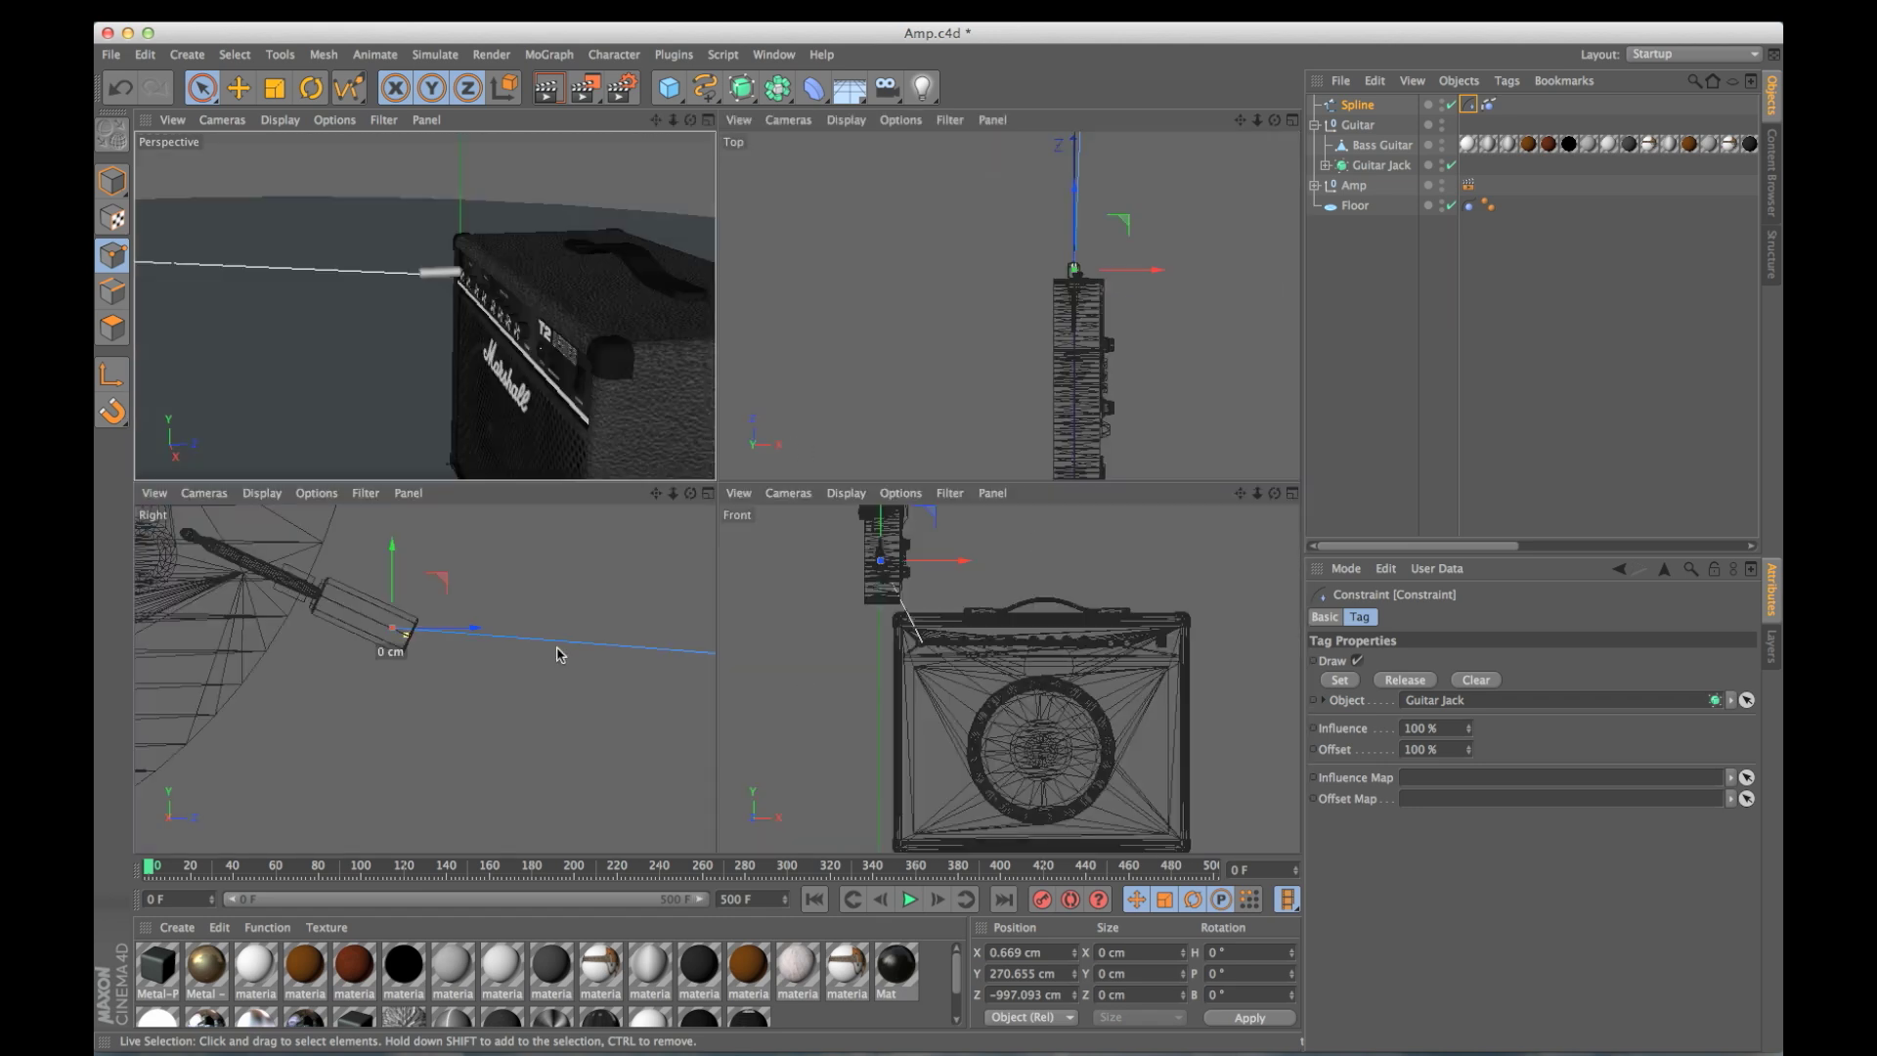
pyautogui.click(425, 272)
pyautogui.press('s')
pyautogui.keyDown('alt'); pyautogui.moveTo(369, 683); pyautogui.dragTo(436, 683, button='right'); pyautogui.keyUp('alt')
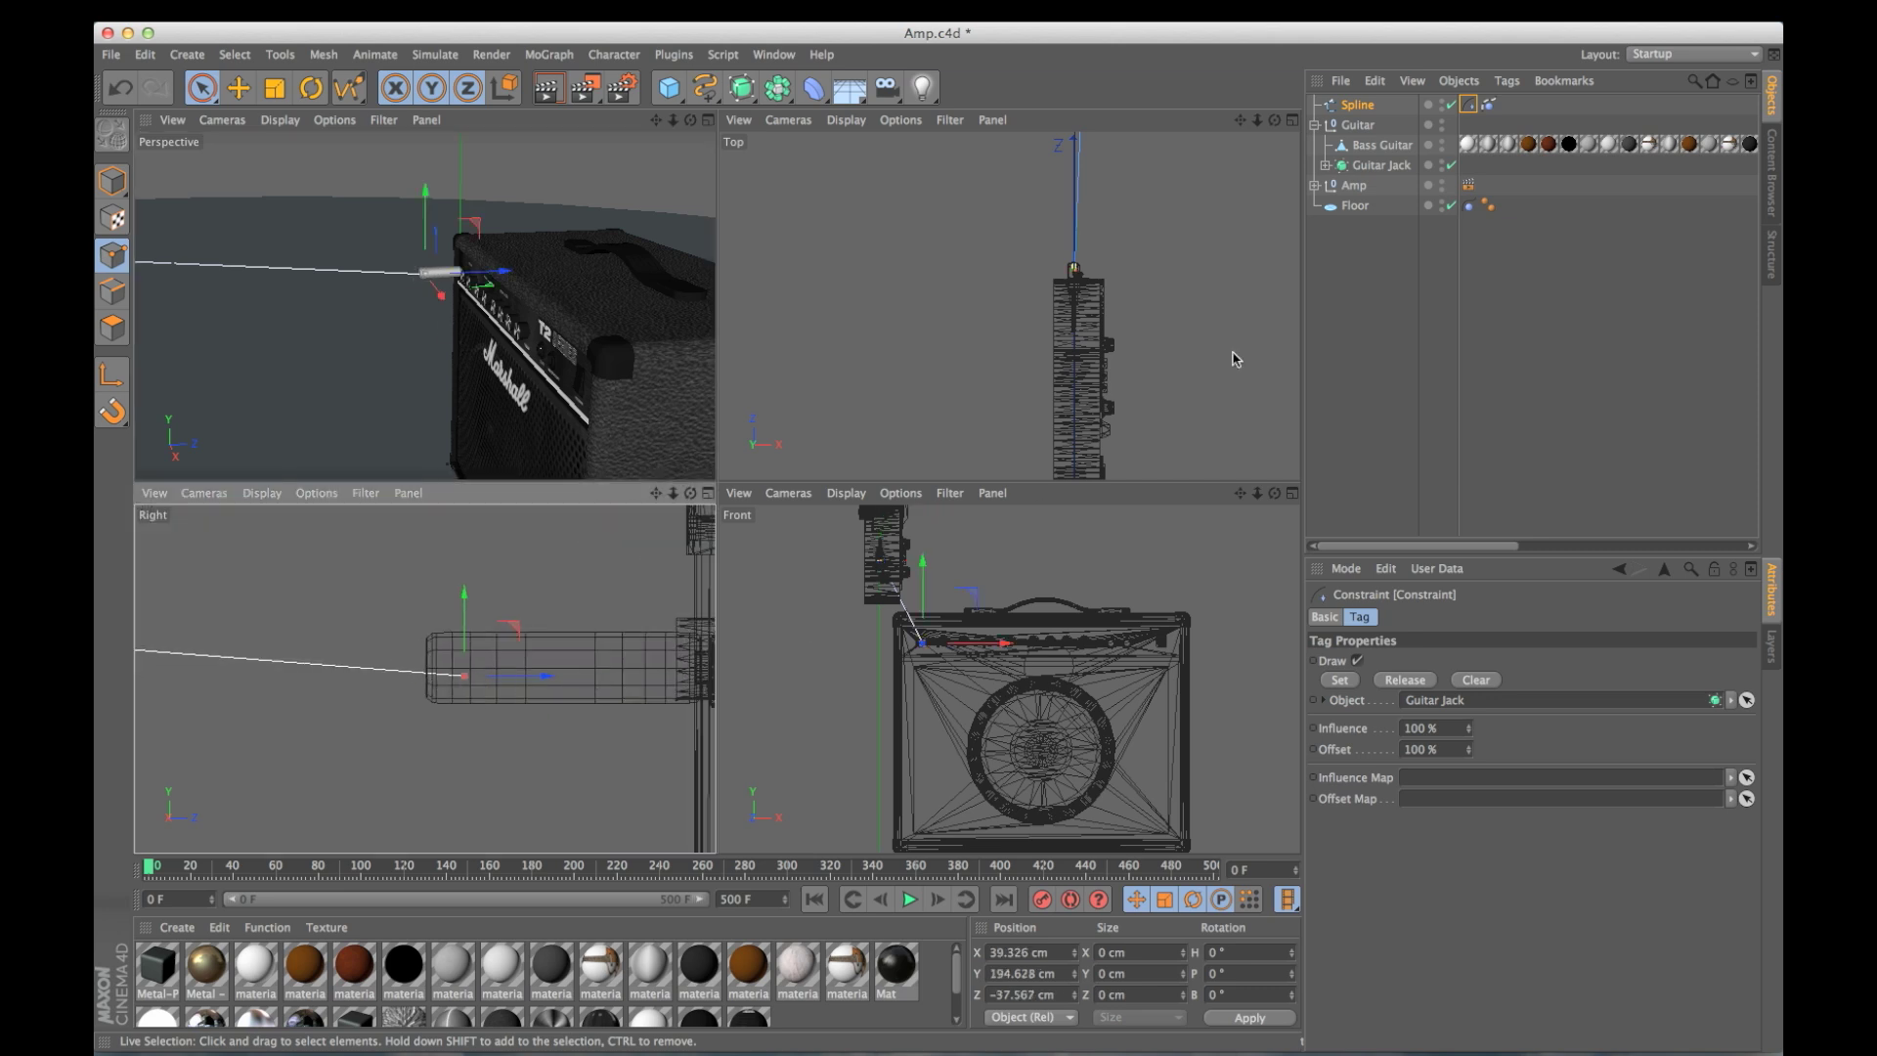
pyautogui.rightClick(1350, 106)
pyautogui.moveTo(1448, 186)
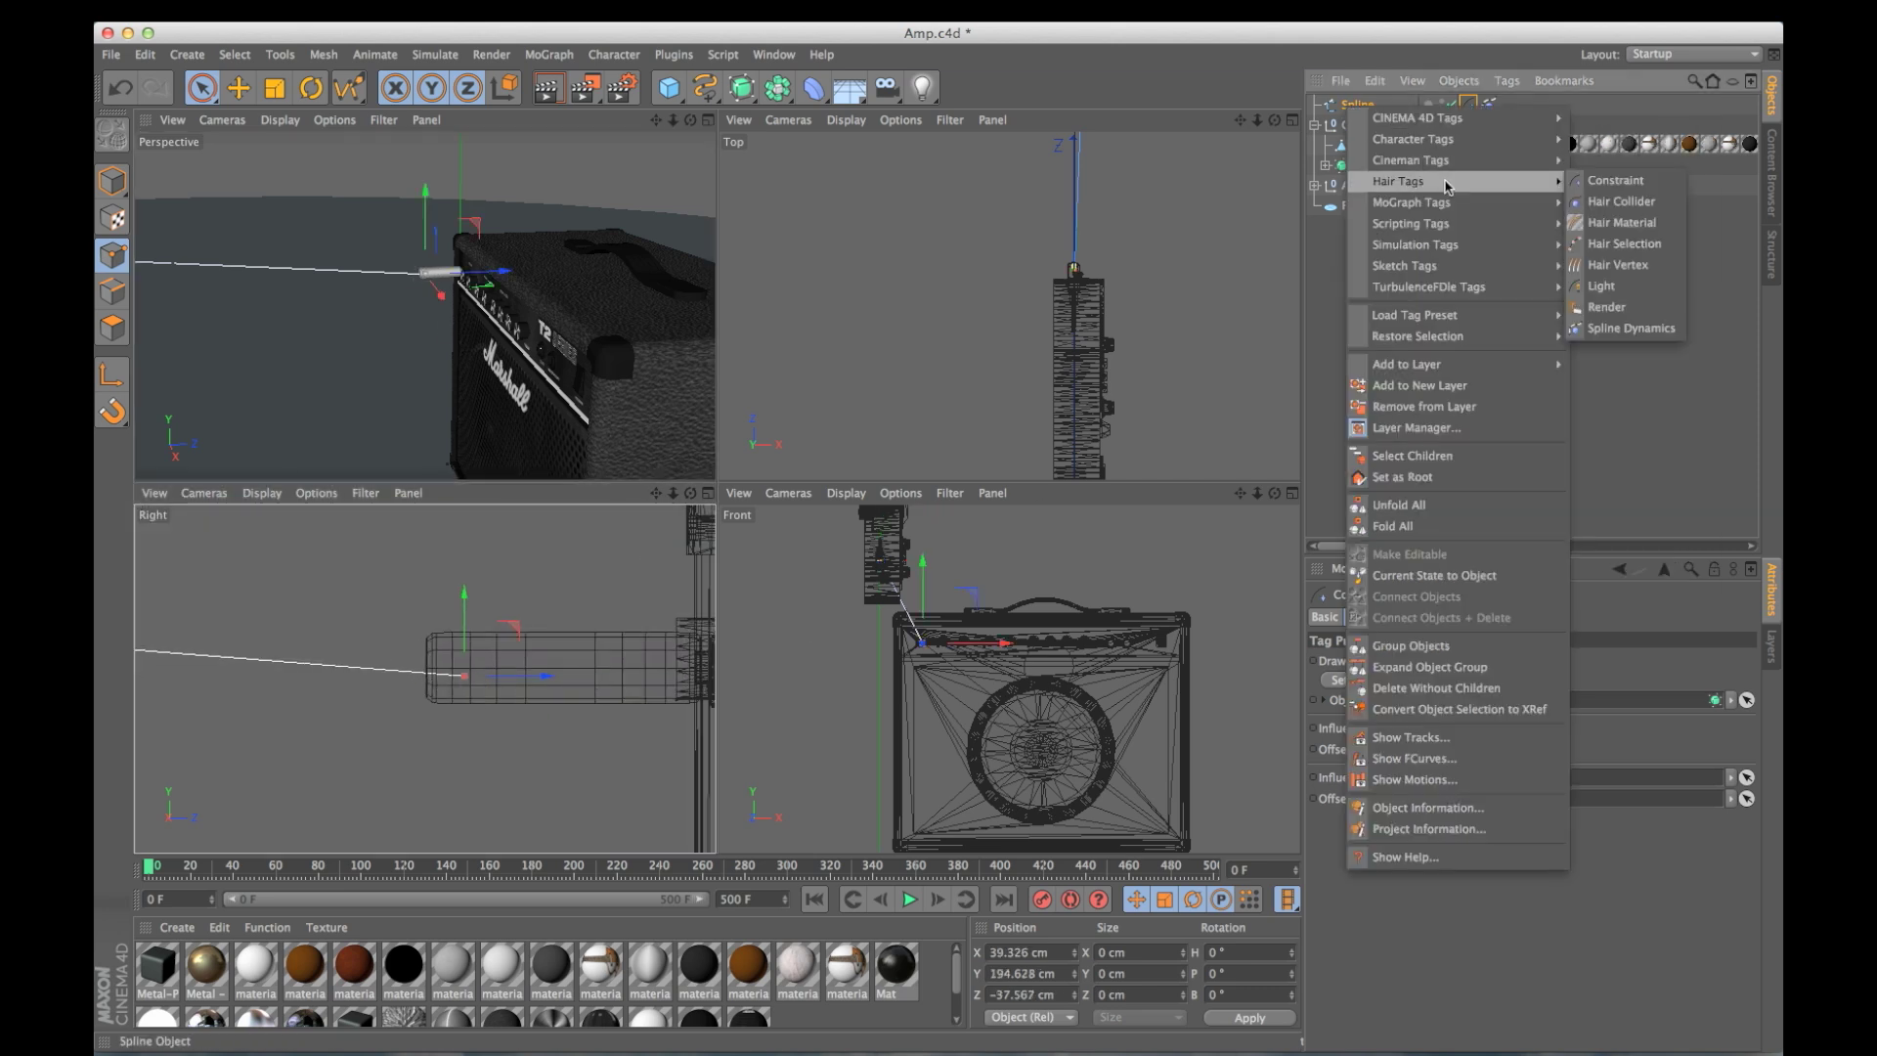
pyautogui.click(1614, 180)
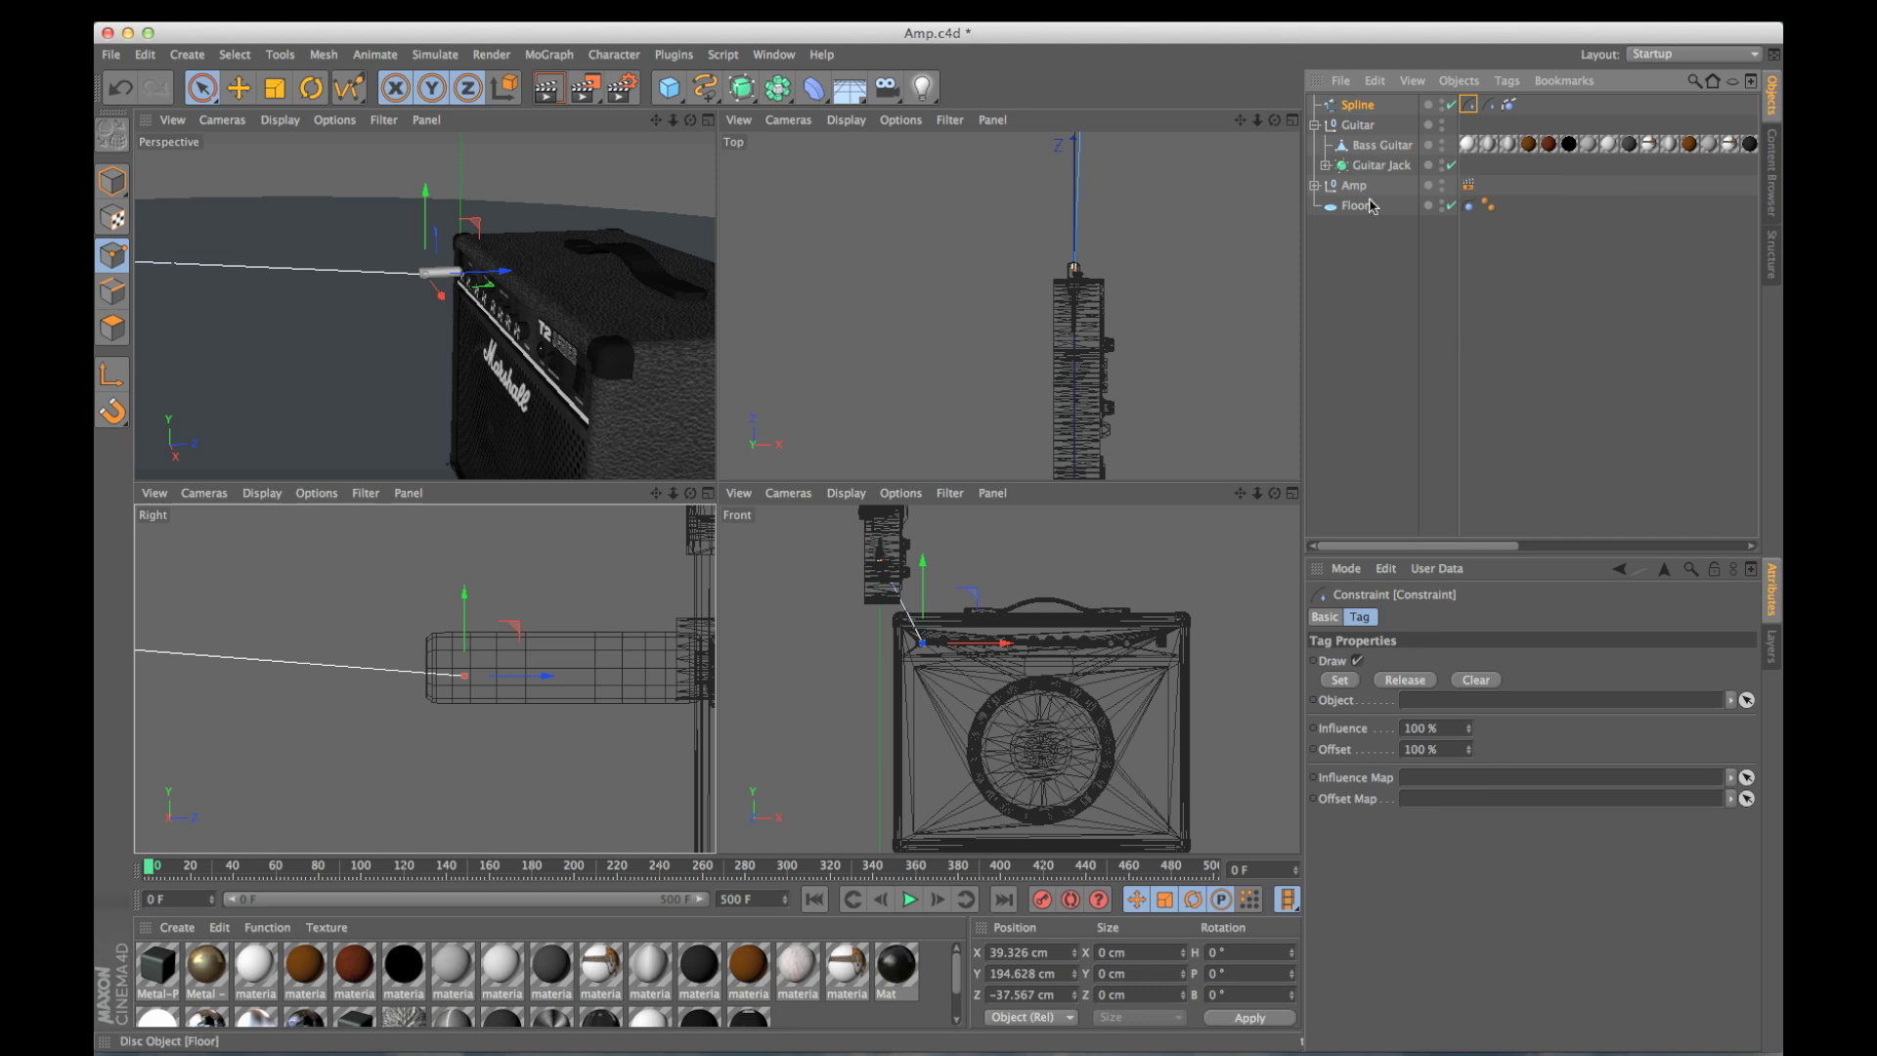
pyautogui.click(1315, 185)
pyautogui.moveTo(1378, 206); pyautogui.dragTo(1427, 702)
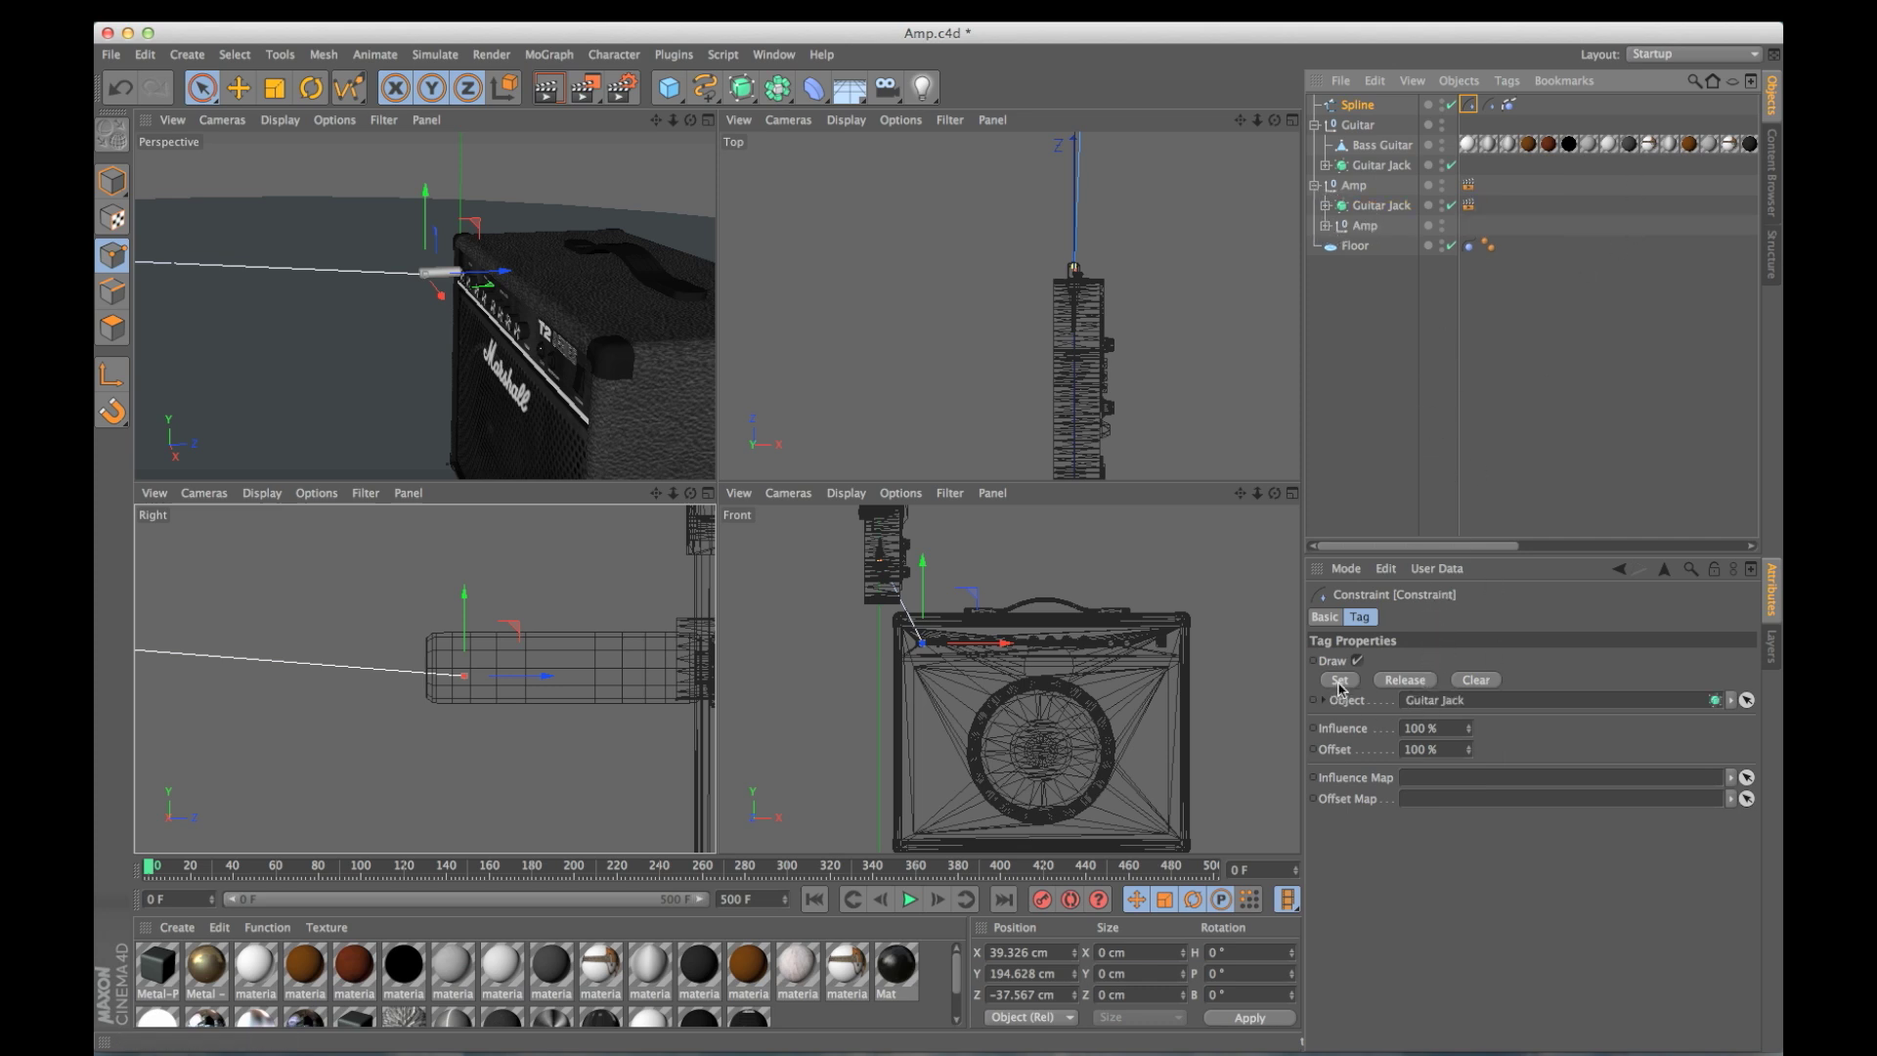
pyautogui.click(1339, 681)
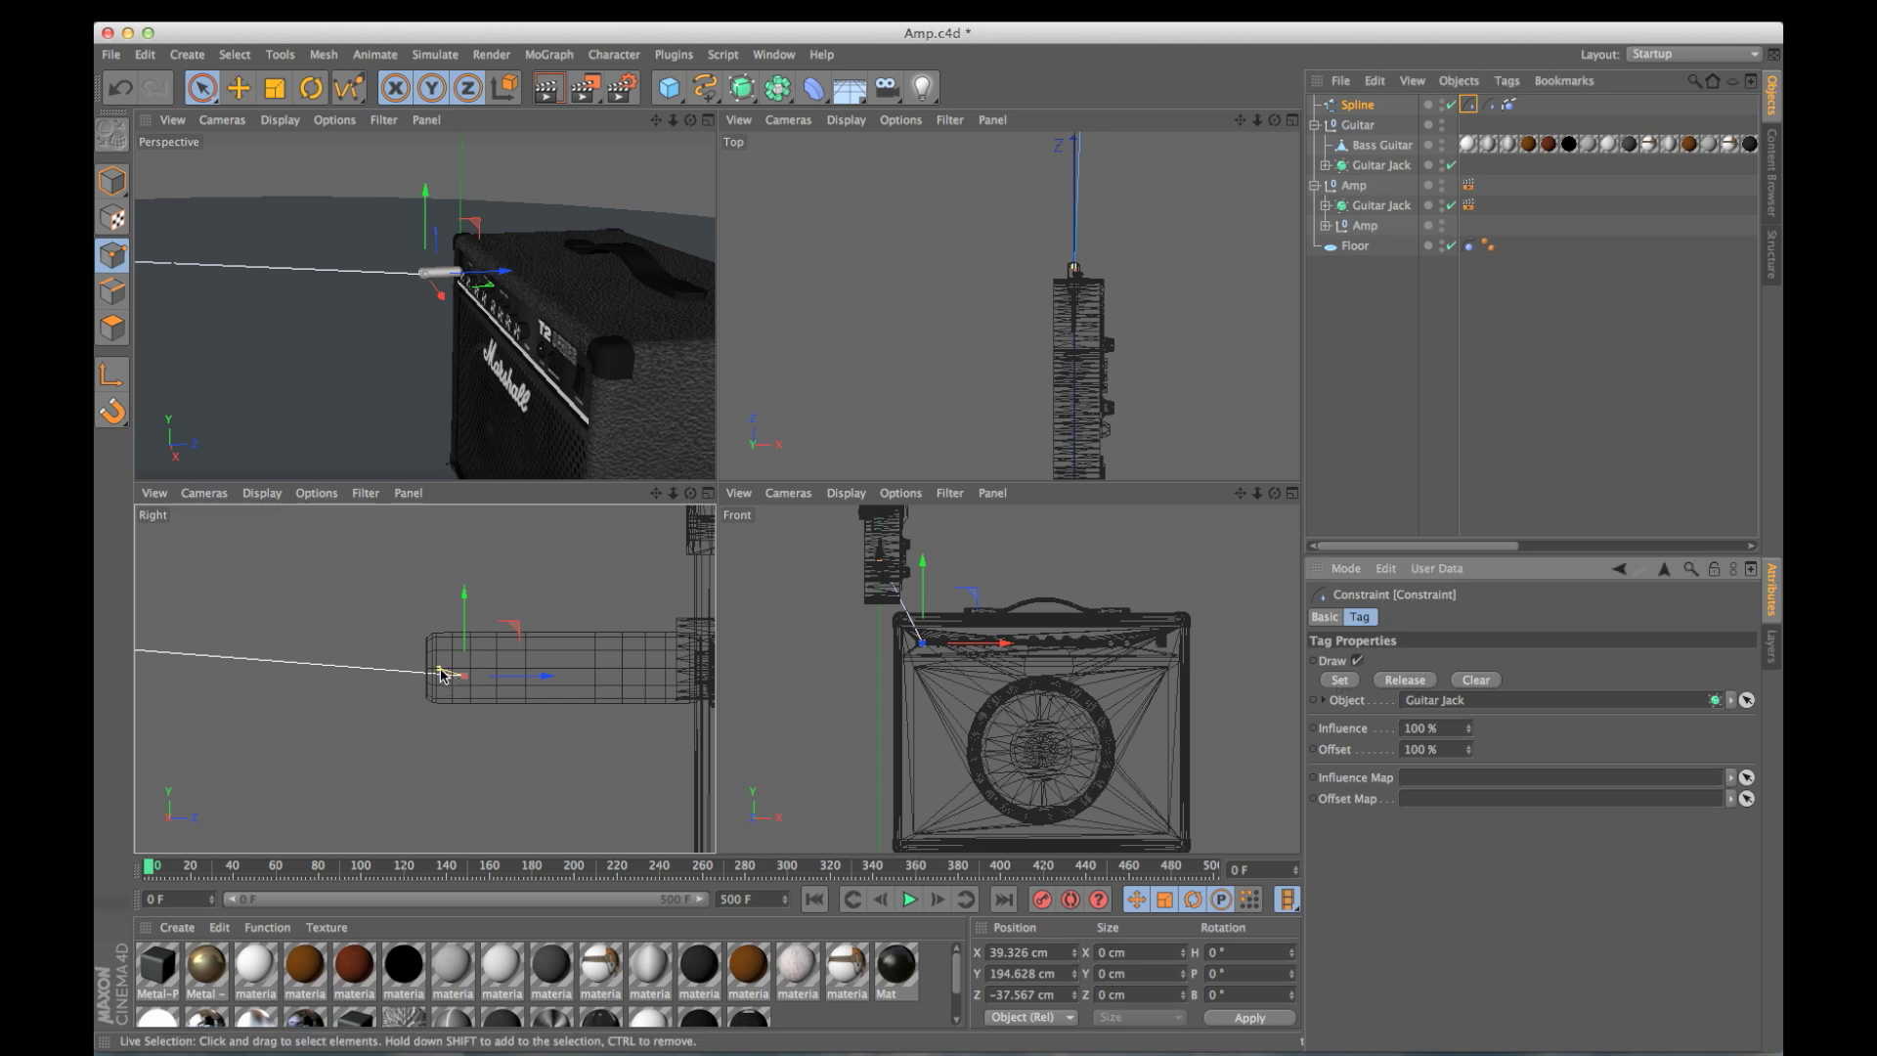
# Play the simulation in the Perspective view to test the cord anchored at both ends.
pyautogui.middleClick(497, 322)
pyautogui.keyDown('alt'); pyautogui.moveTo(885, 358); pyautogui.dragTo(449, 407, button='right'); pyautogui.keyUp('alt')
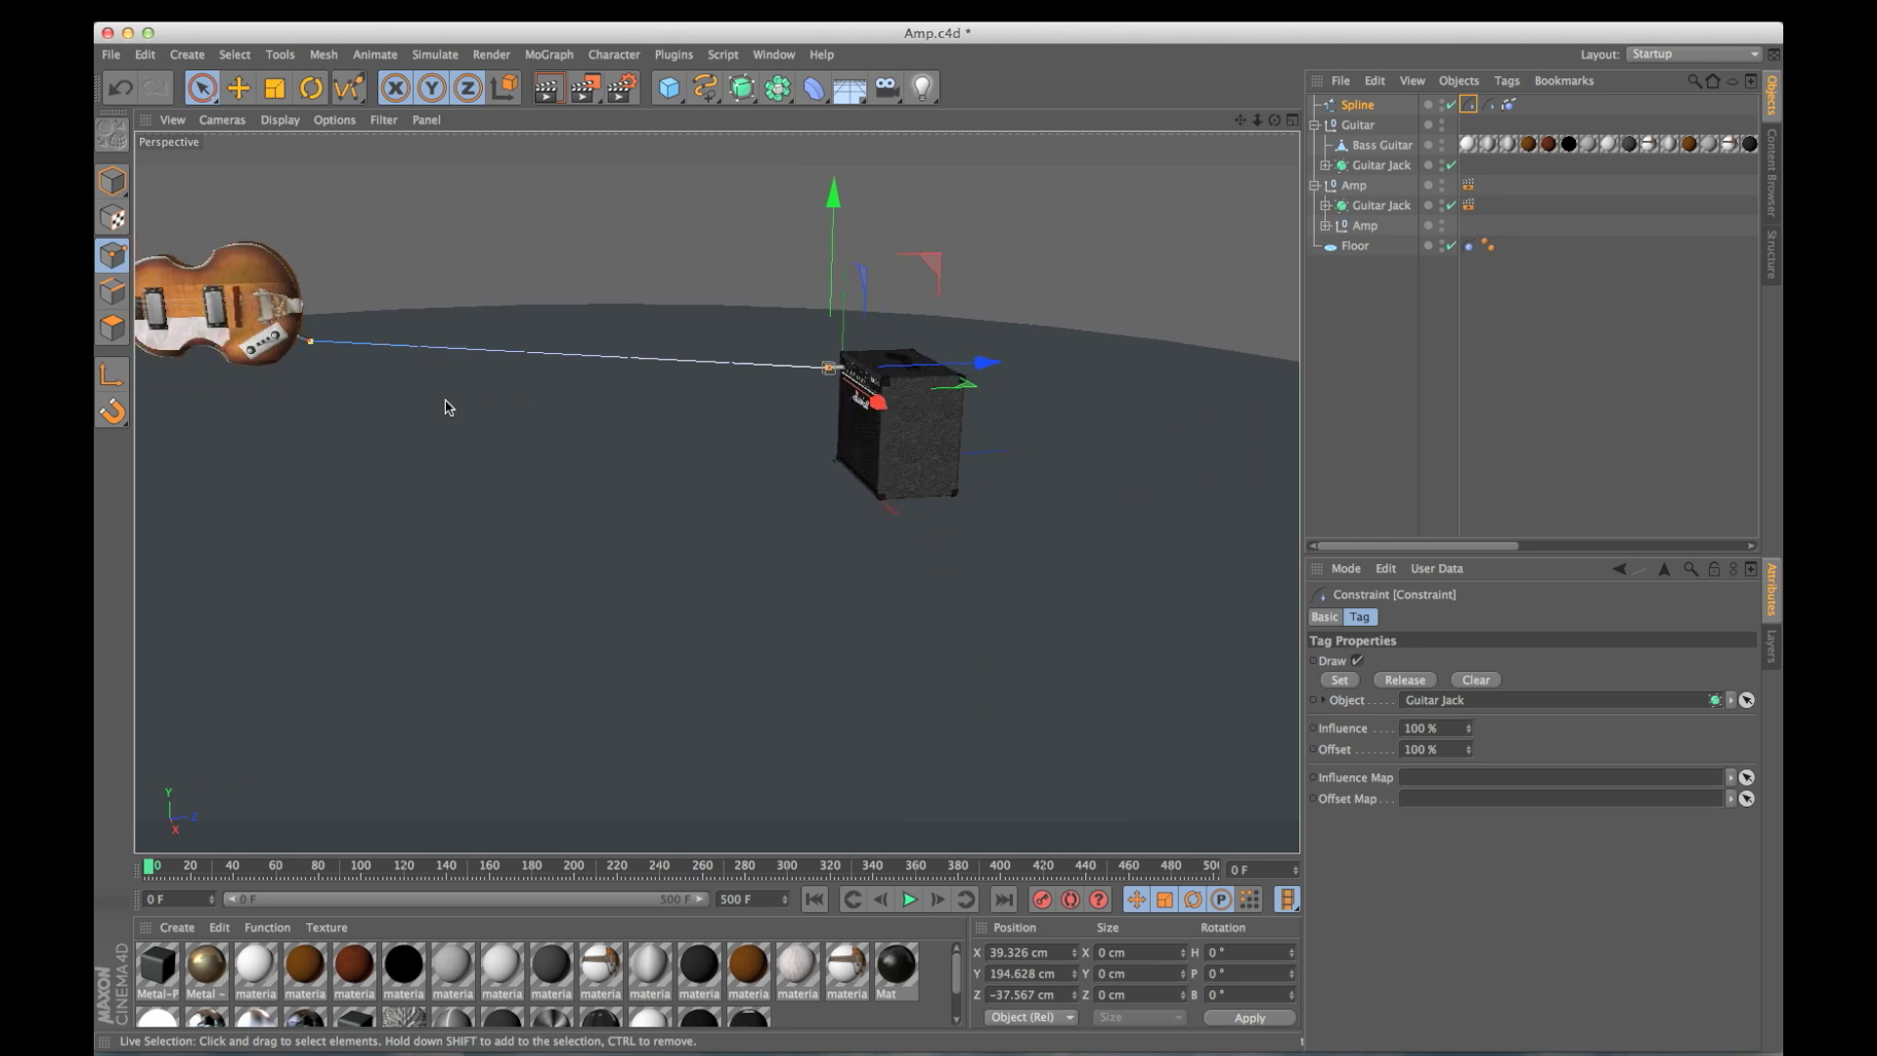
pyautogui.keyDown('alt'); pyautogui.moveTo(449, 407); pyautogui.dragTo(557, 434, button='middle'); pyautogui.keyUp('alt')
pyautogui.scroll(1, 557, 435)
pyautogui.press('F8')
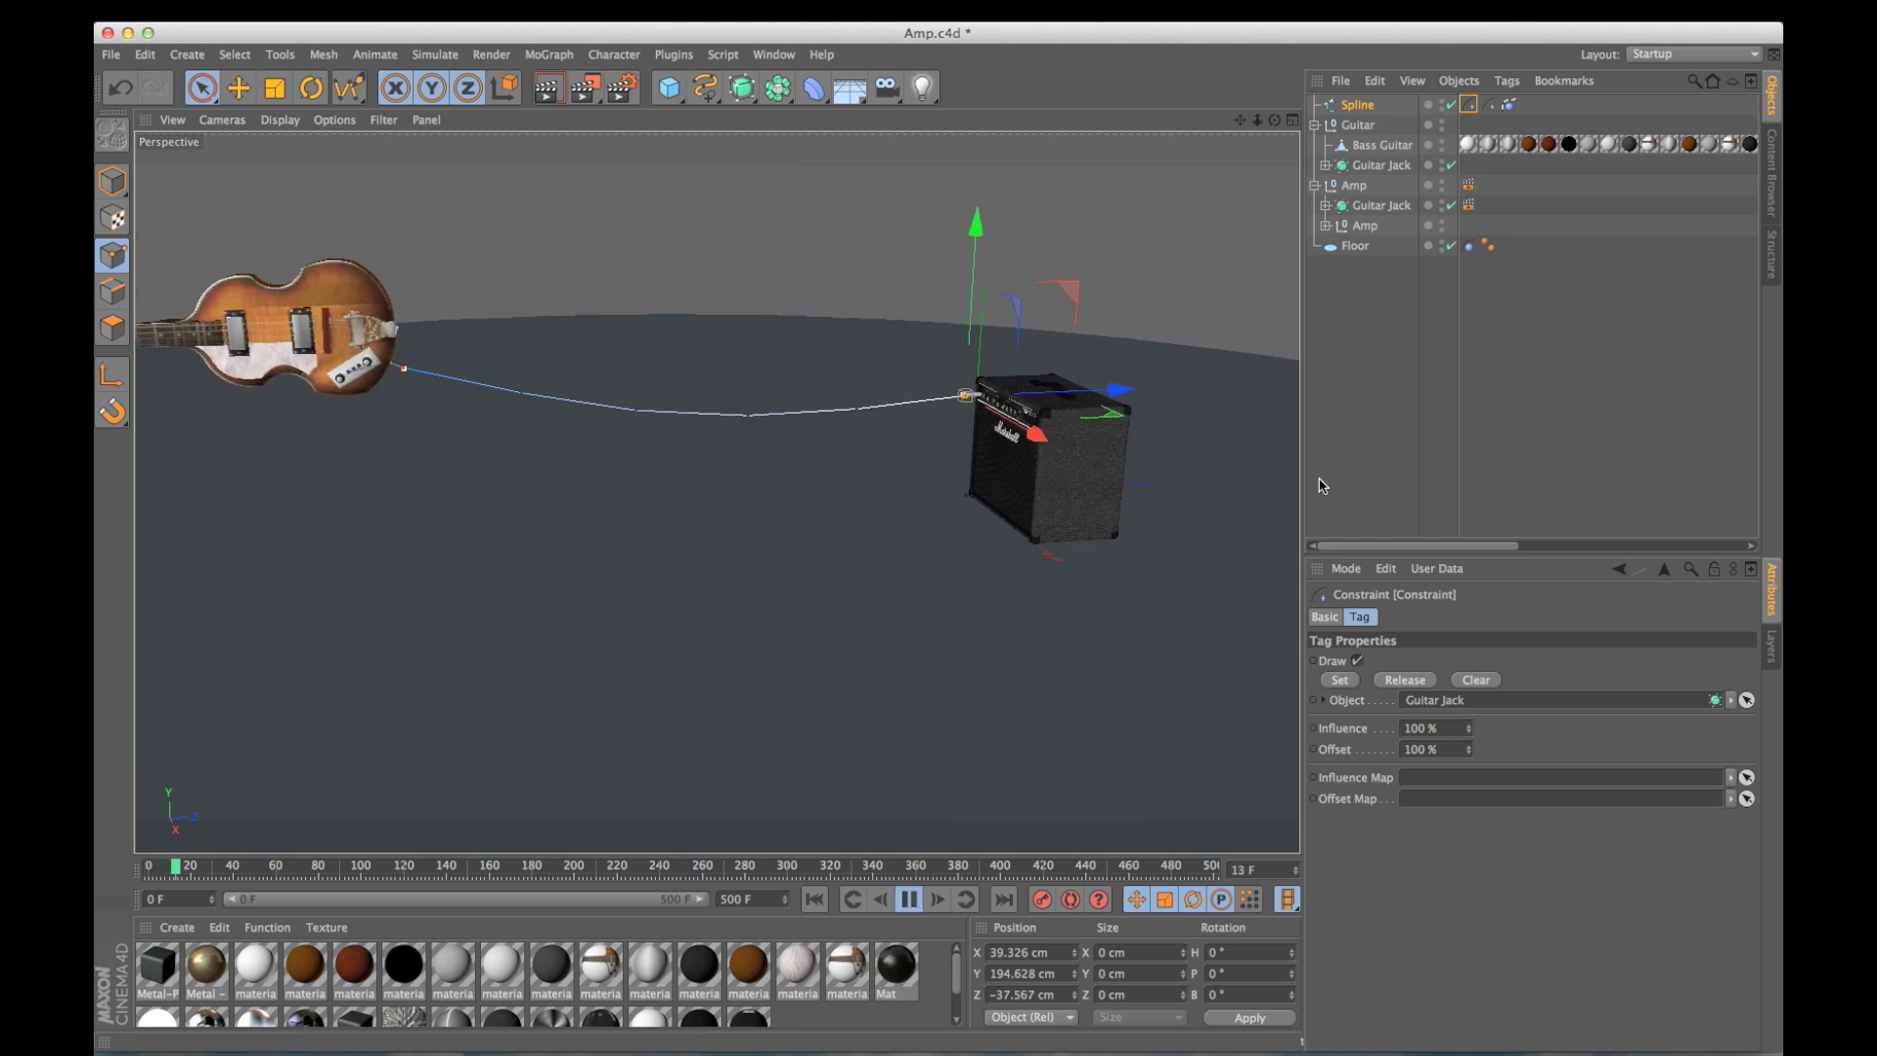
# Move the Guitar group closer to the amp while the simulation plays, then stop playback and return to frame 0.
pyautogui.click(1357, 124)
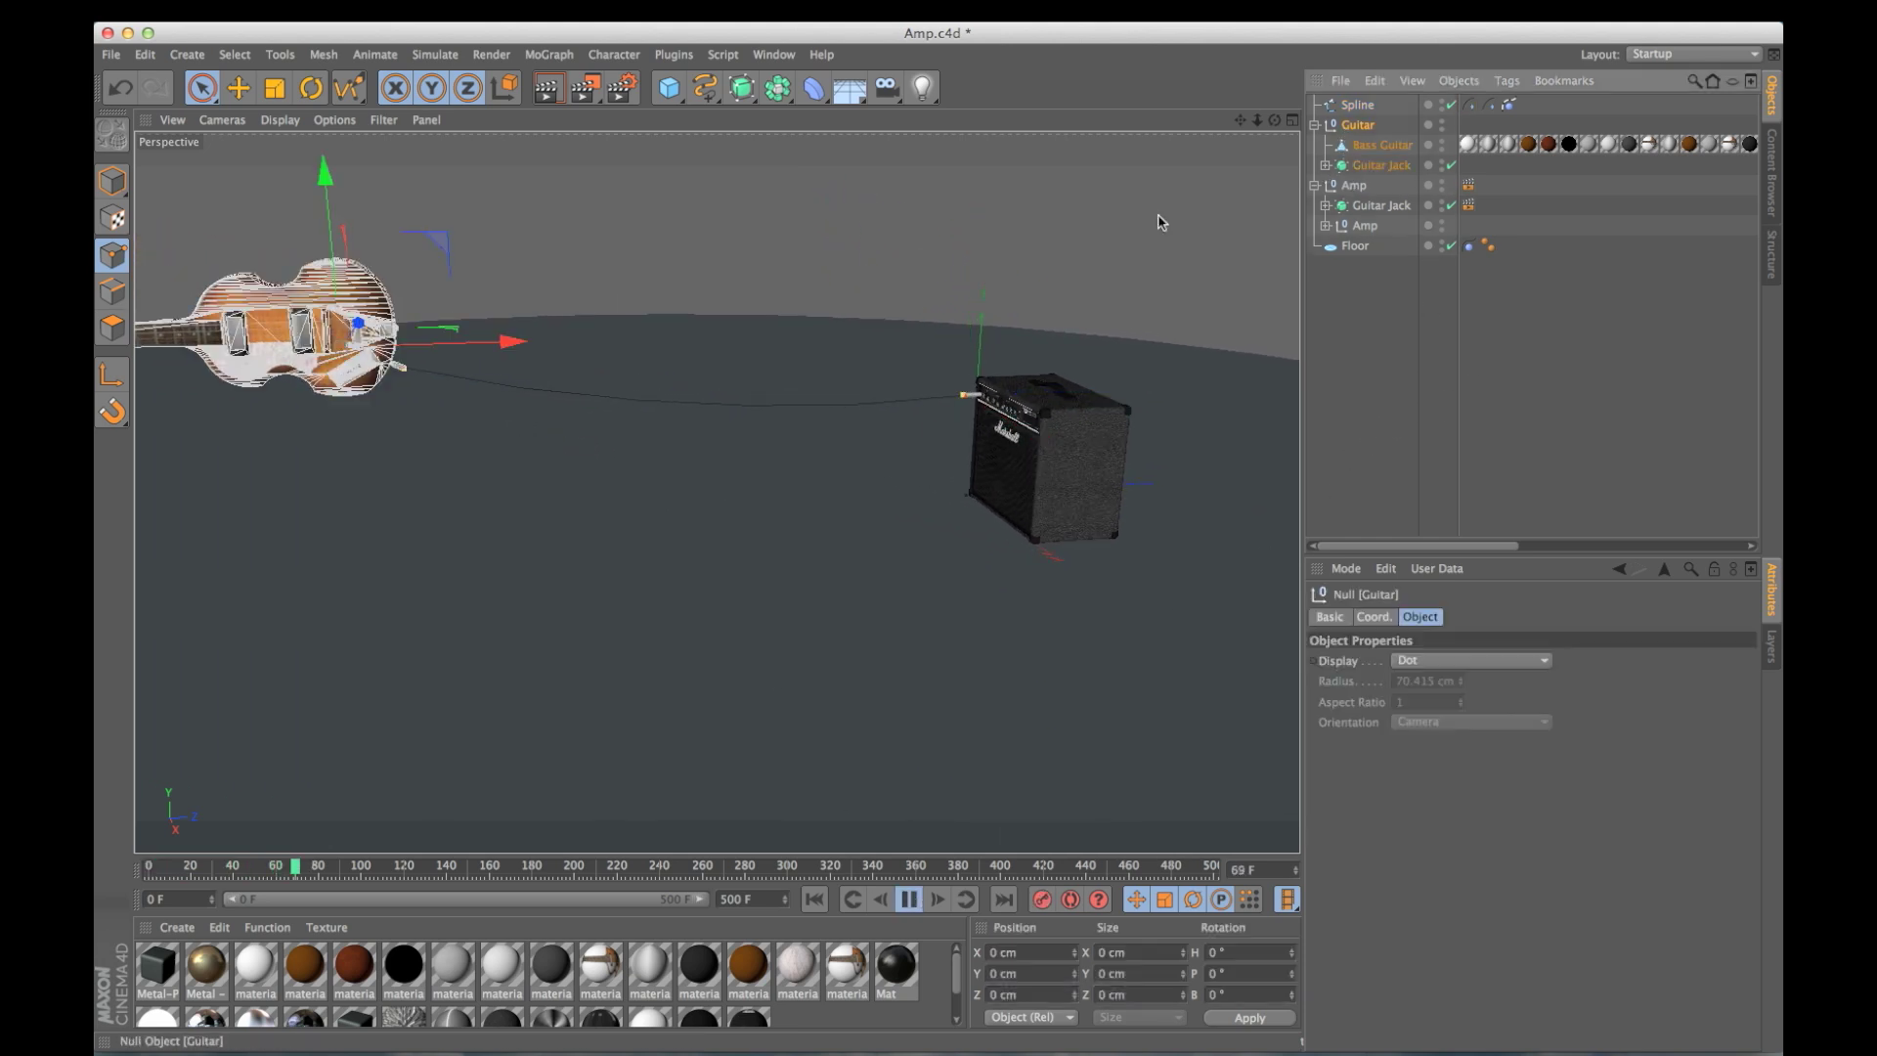
pyautogui.moveTo(509, 347); pyautogui.dragTo(603, 339)
pyautogui.click(1362, 314)
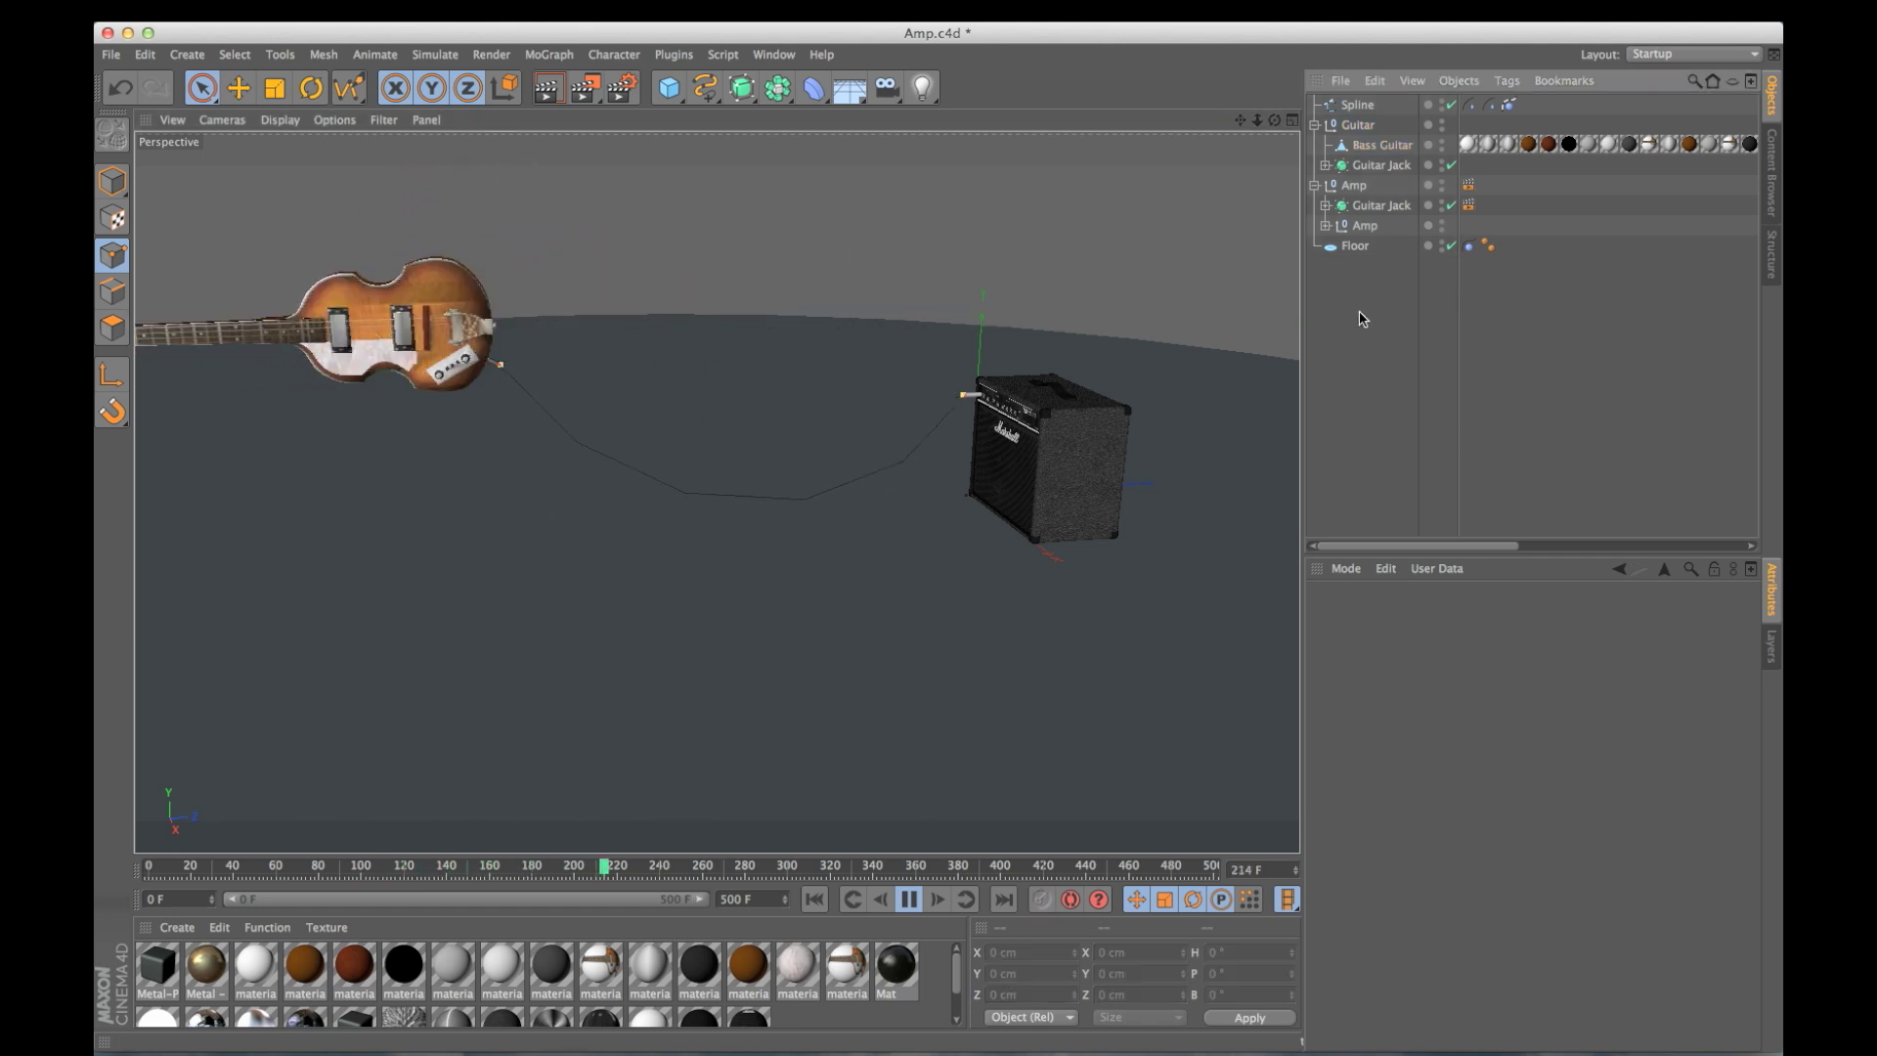
pyautogui.click(894, 909)
pyautogui.click(814, 901)
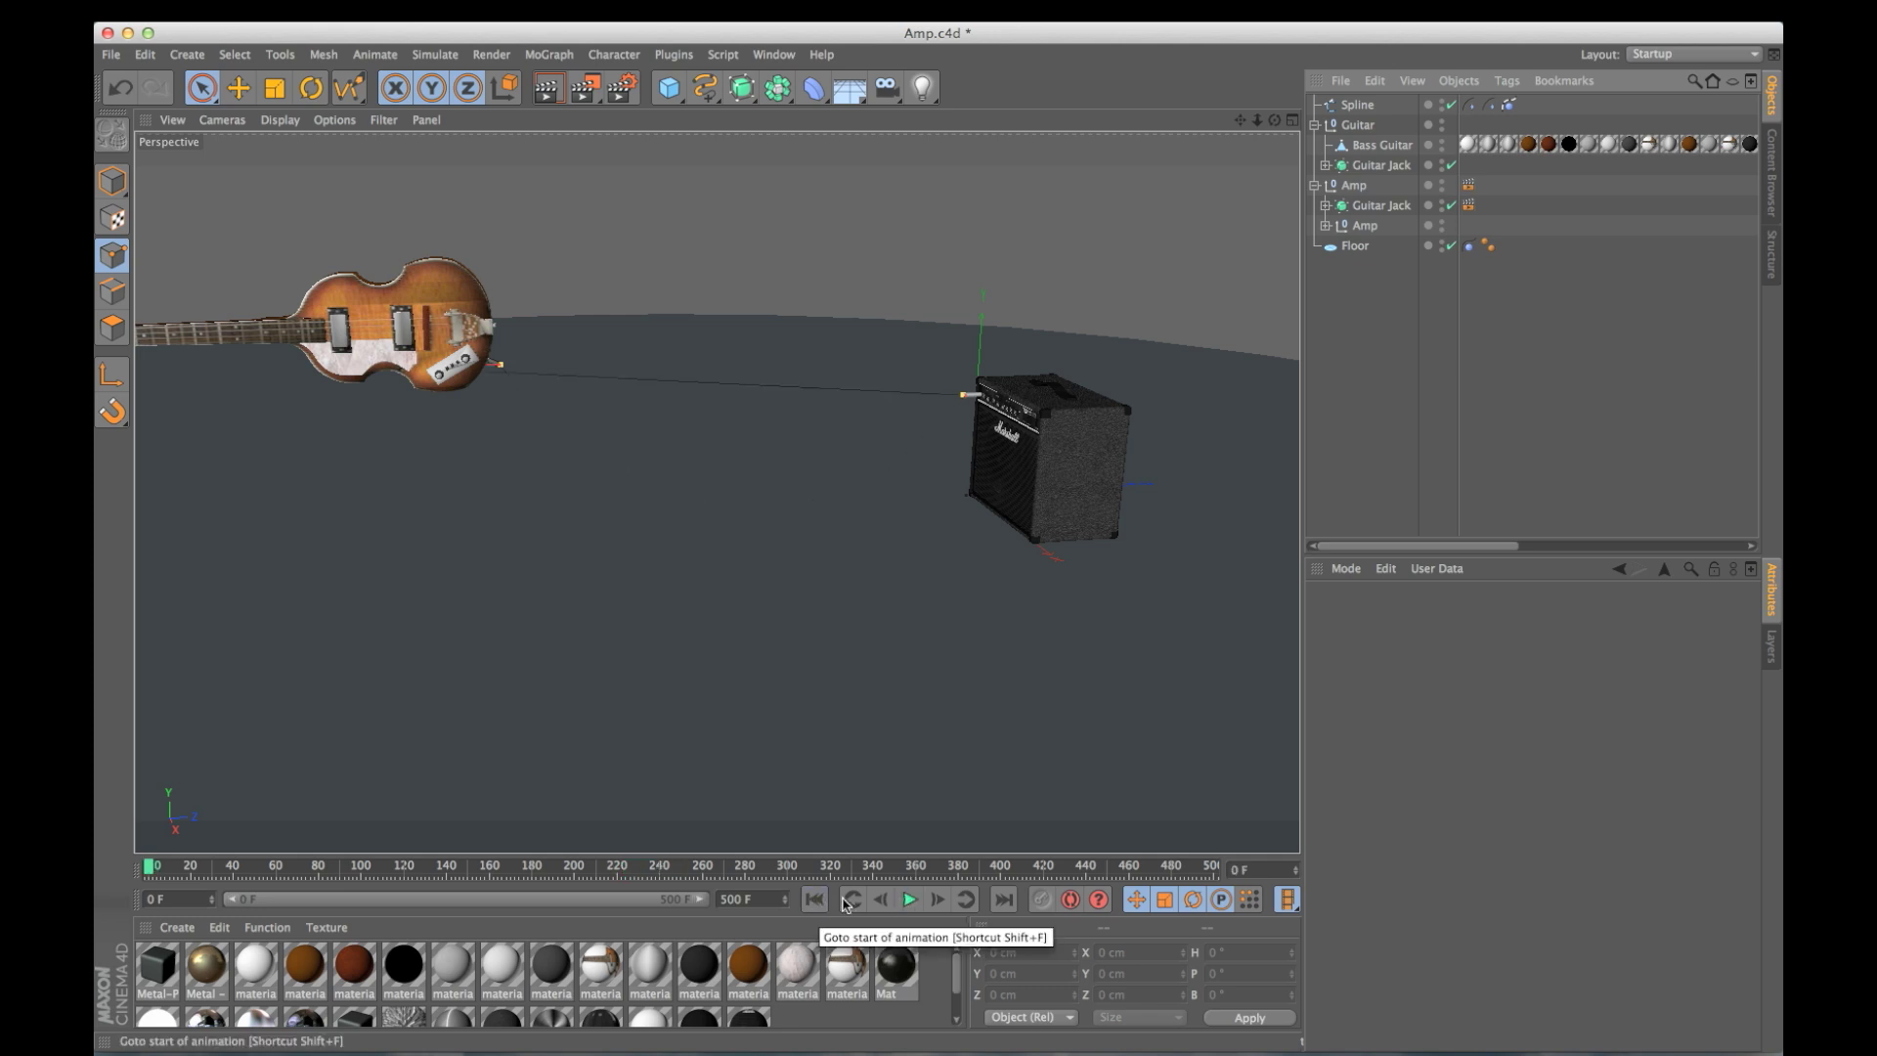
# Add a Sweep NURBS and a Circle spline, and nest the Circle and the cord's Spline inside the sweep.
pyautogui.click(755, 91)
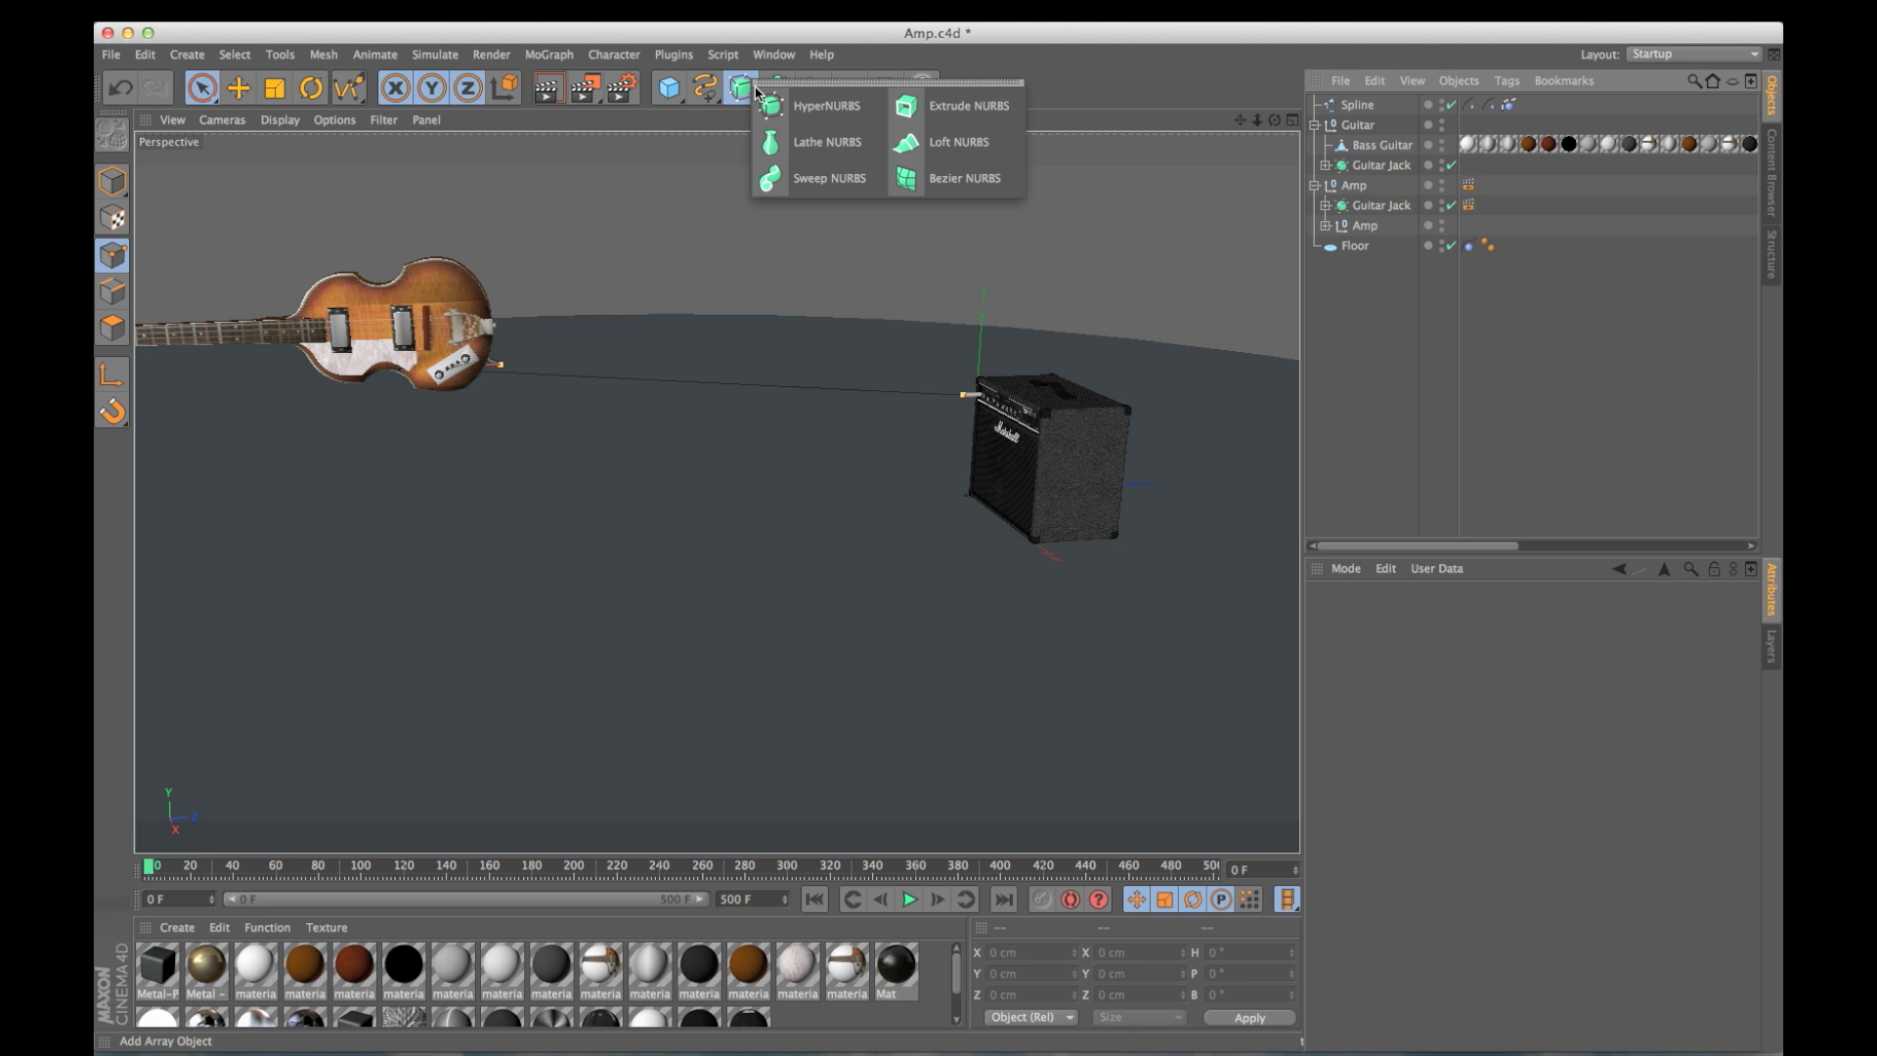
pyautogui.click(800, 180)
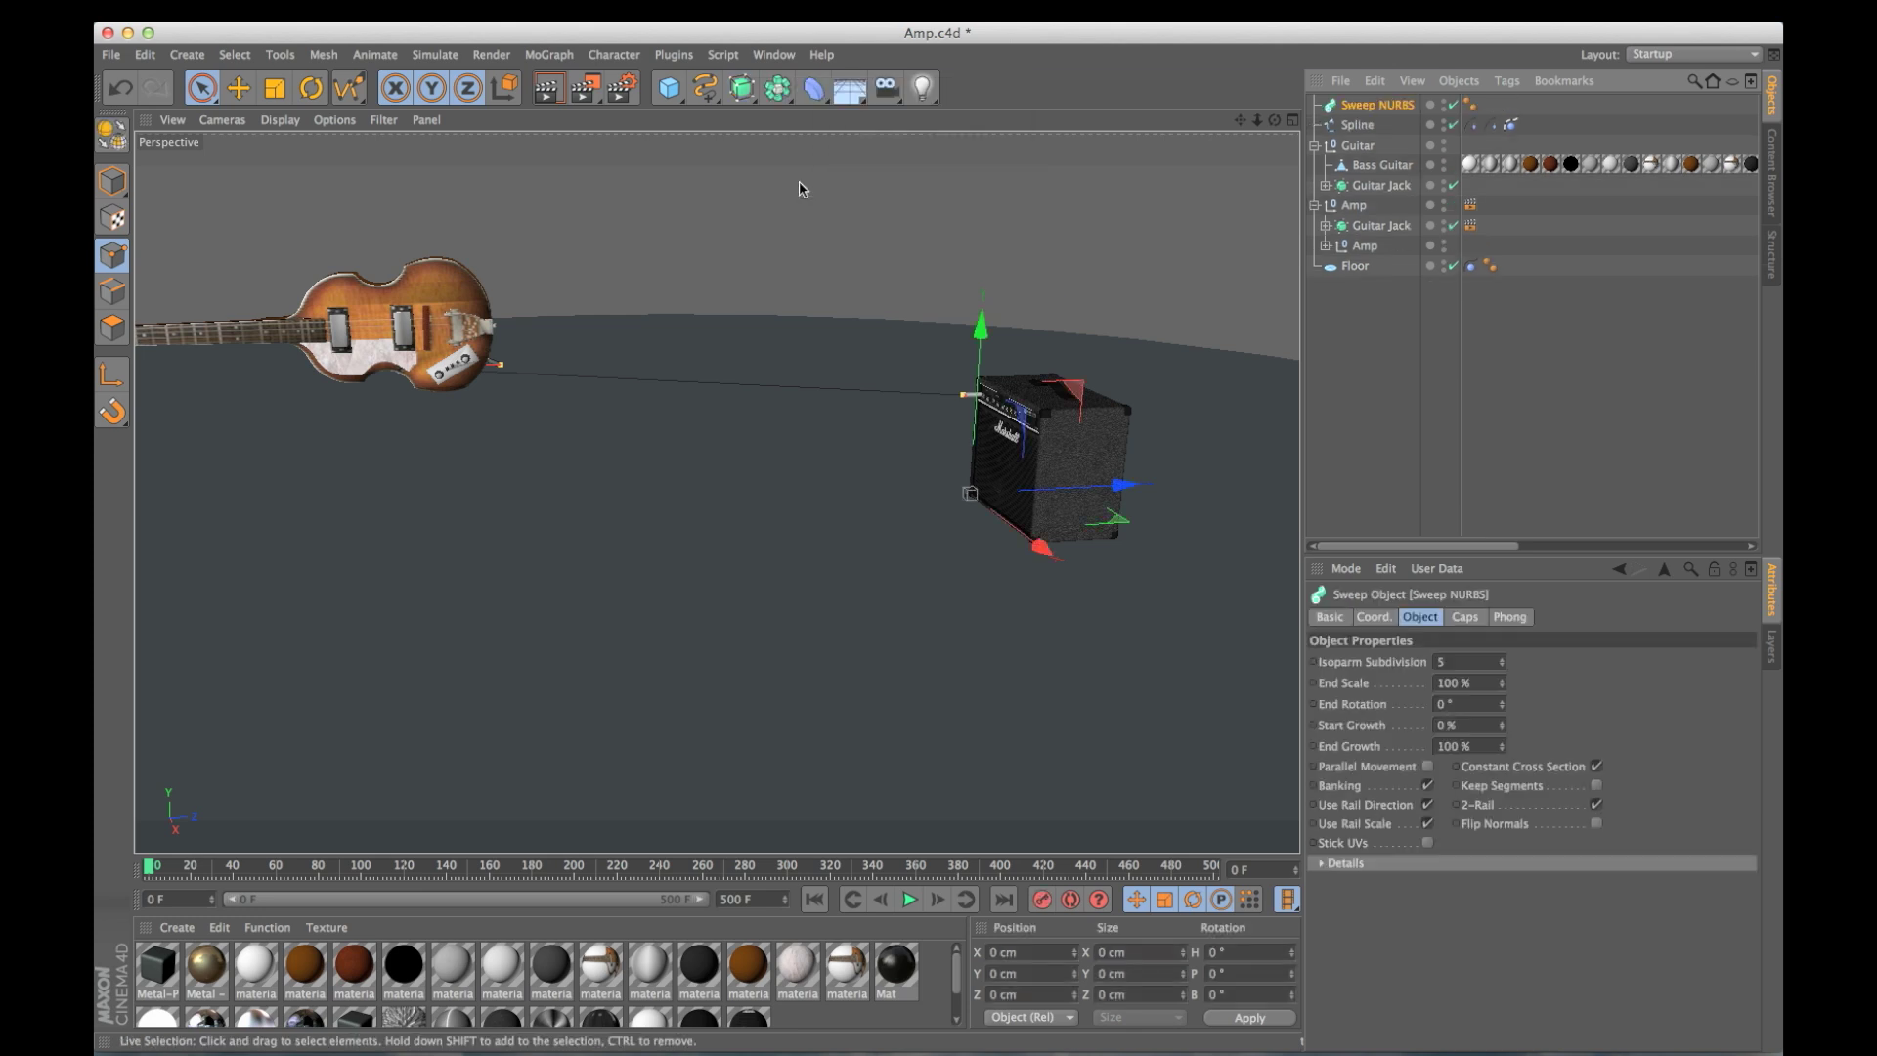
pyautogui.click(704, 88)
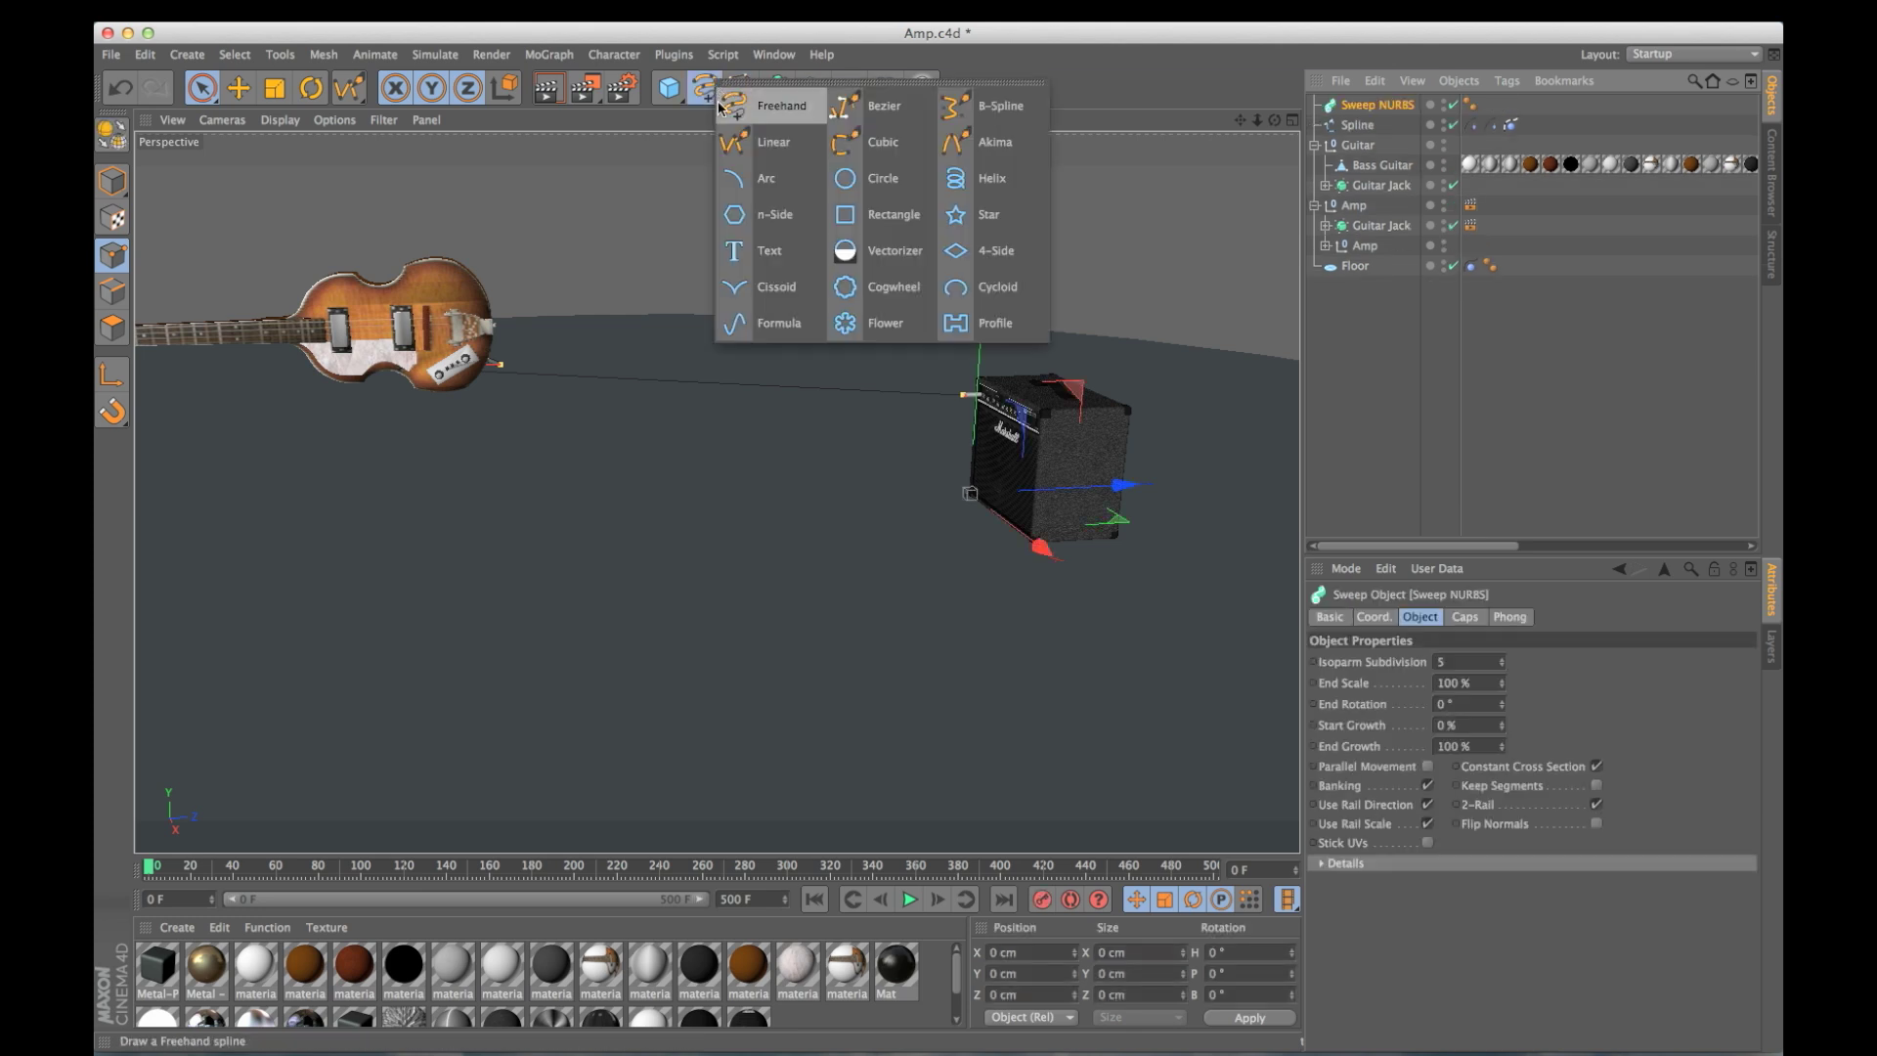
pyautogui.click(845, 176)
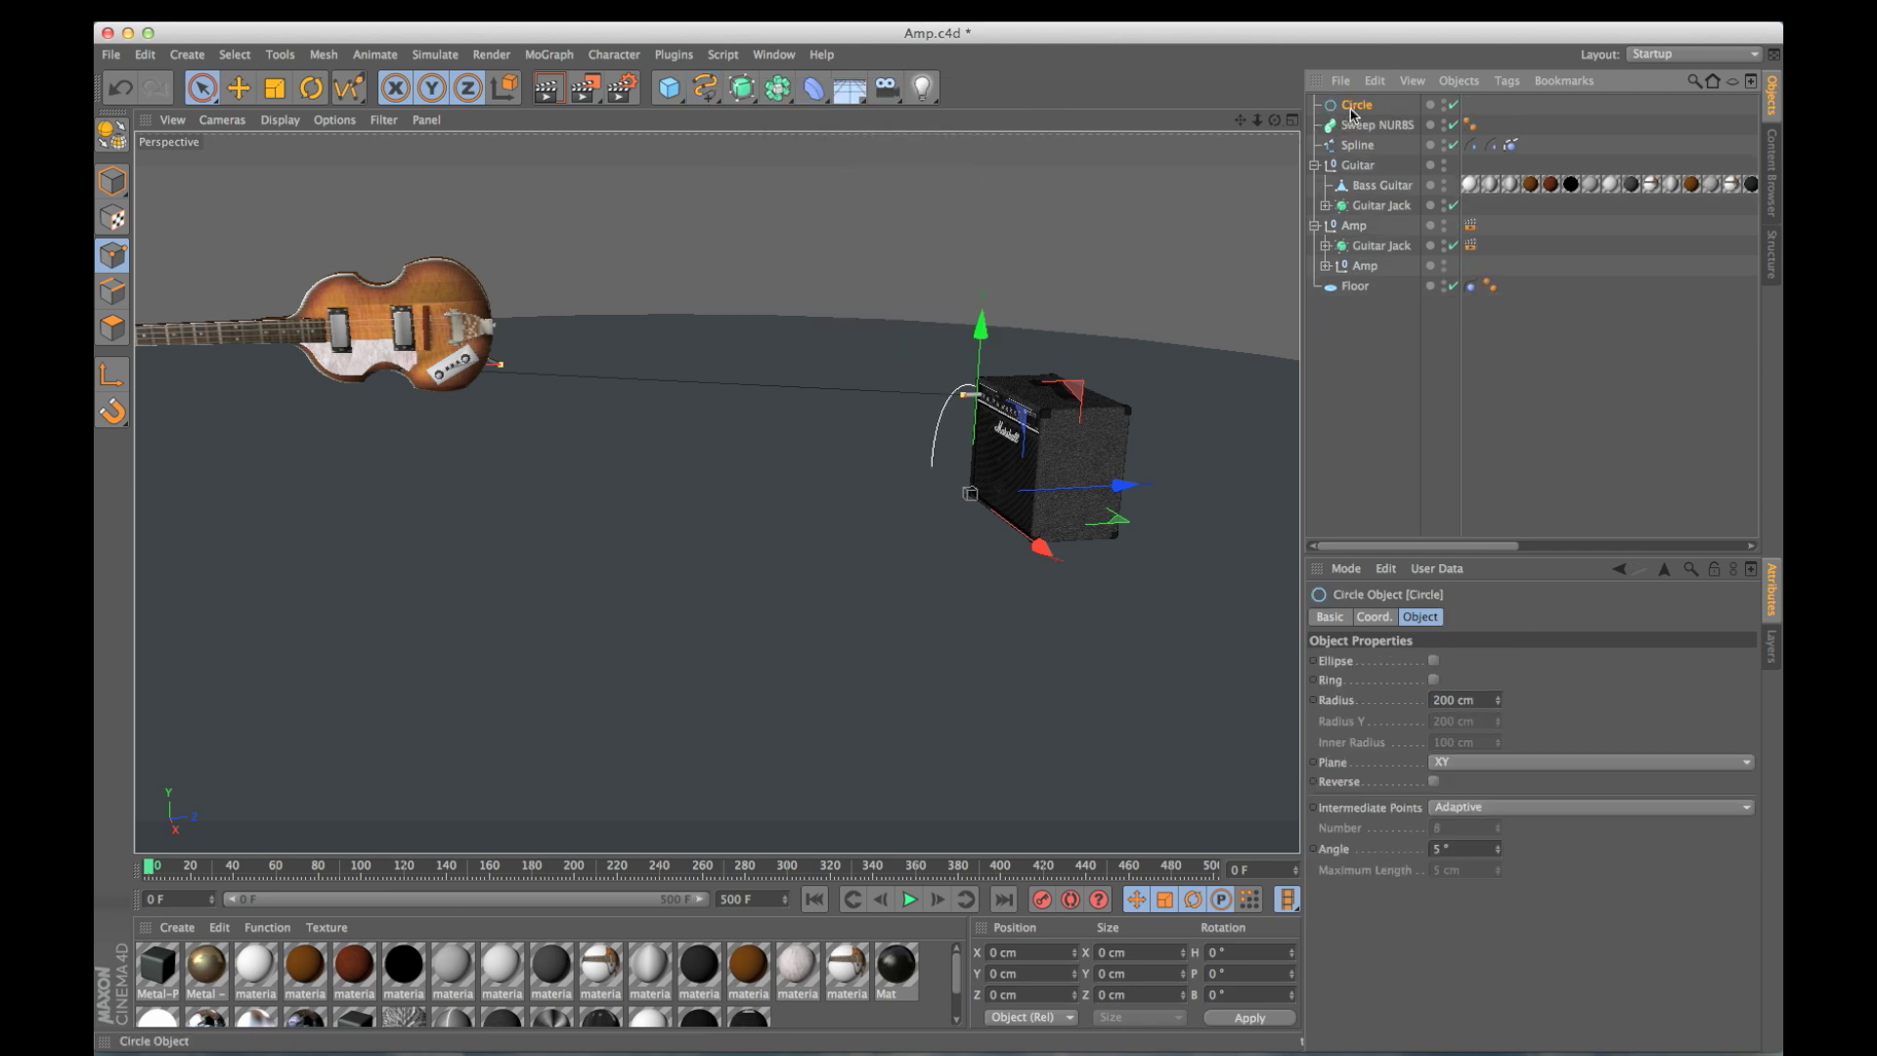
pyautogui.moveTo(1354, 105); pyautogui.dragTo(1358, 125)
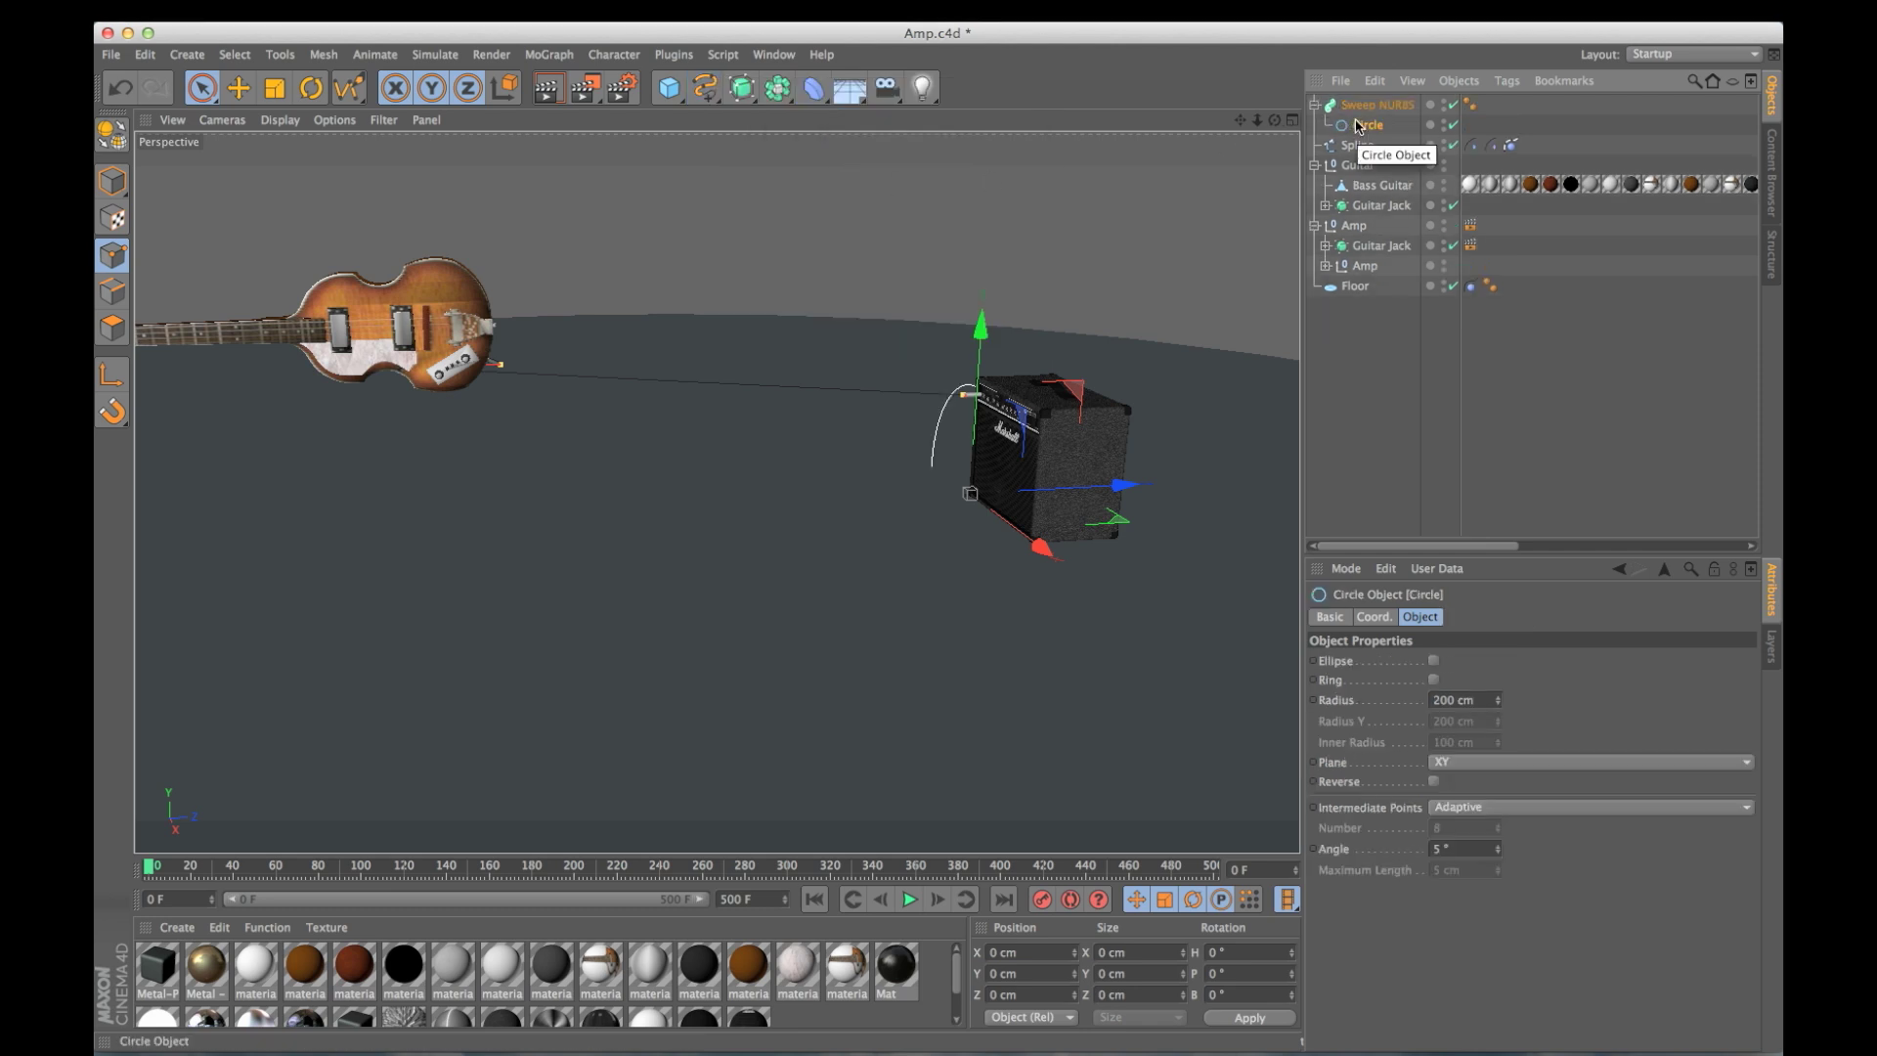
pyautogui.click(1359, 145)
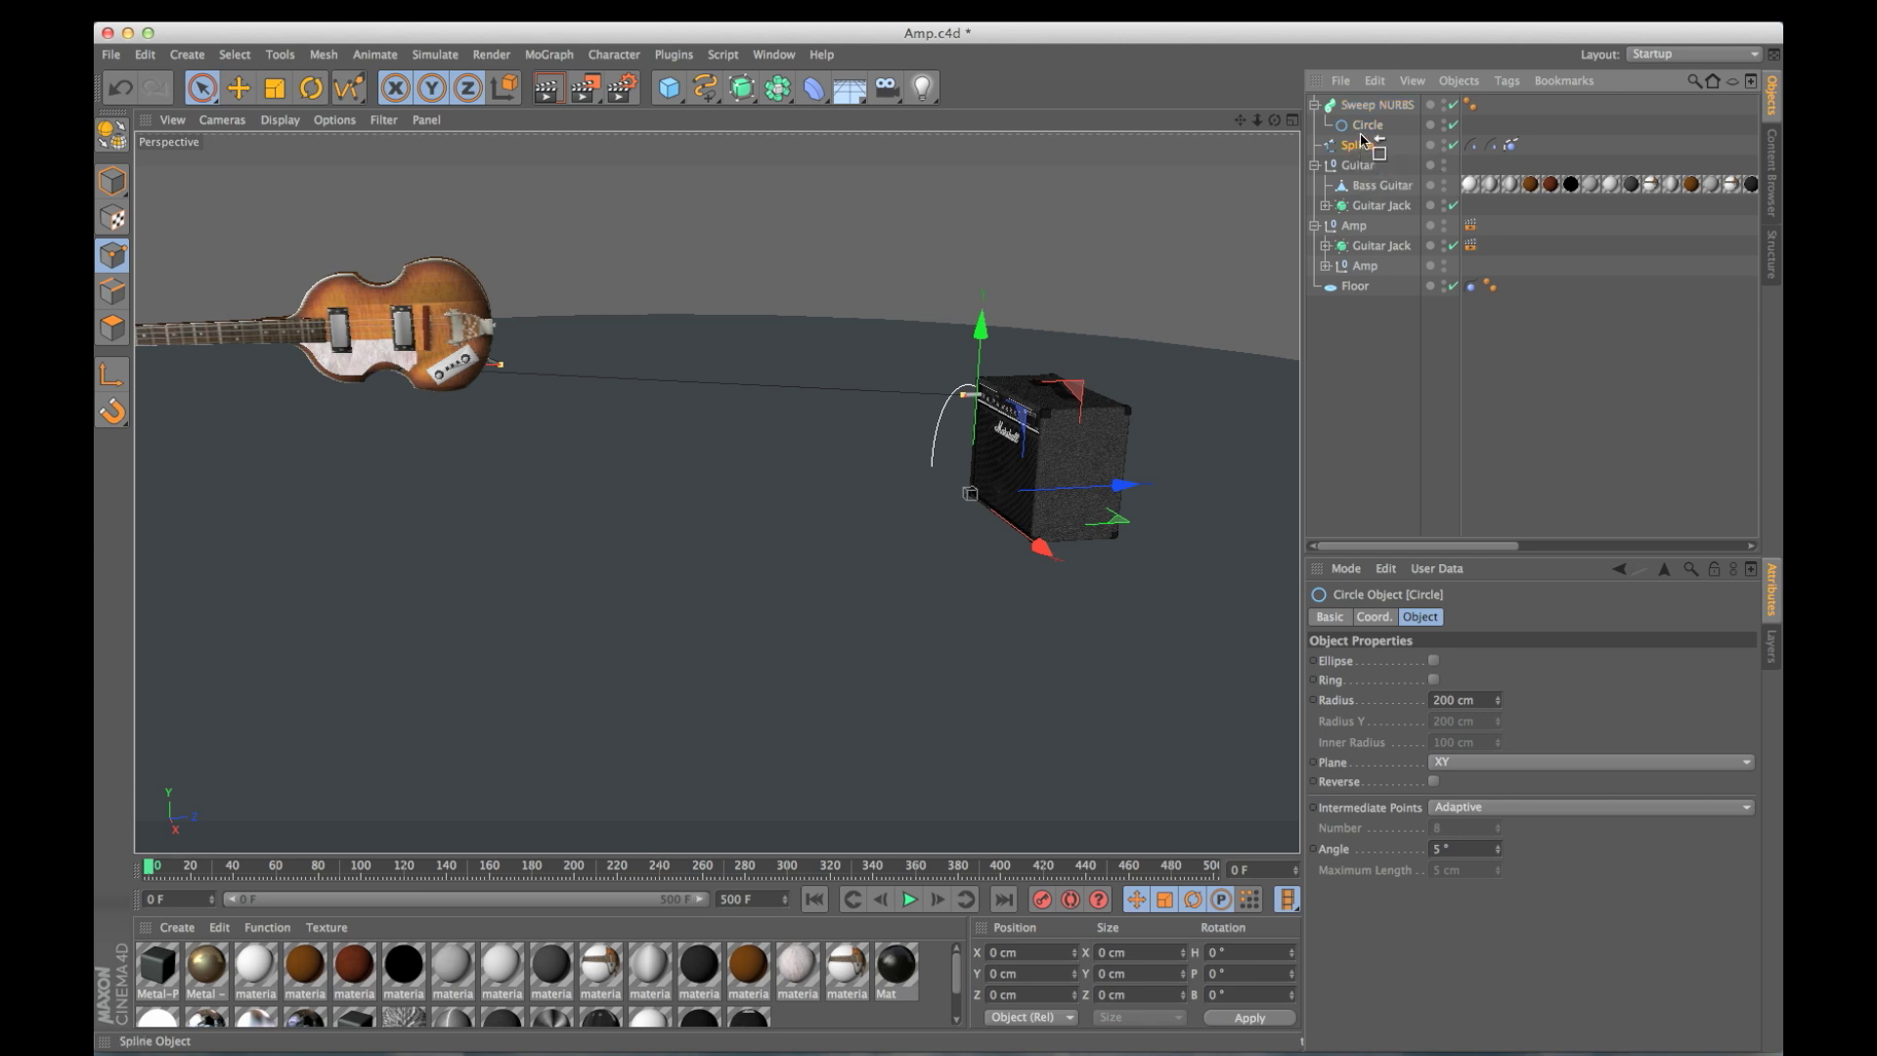
pyautogui.moveTo(1363, 137); pyautogui.dragTo(1363, 139)
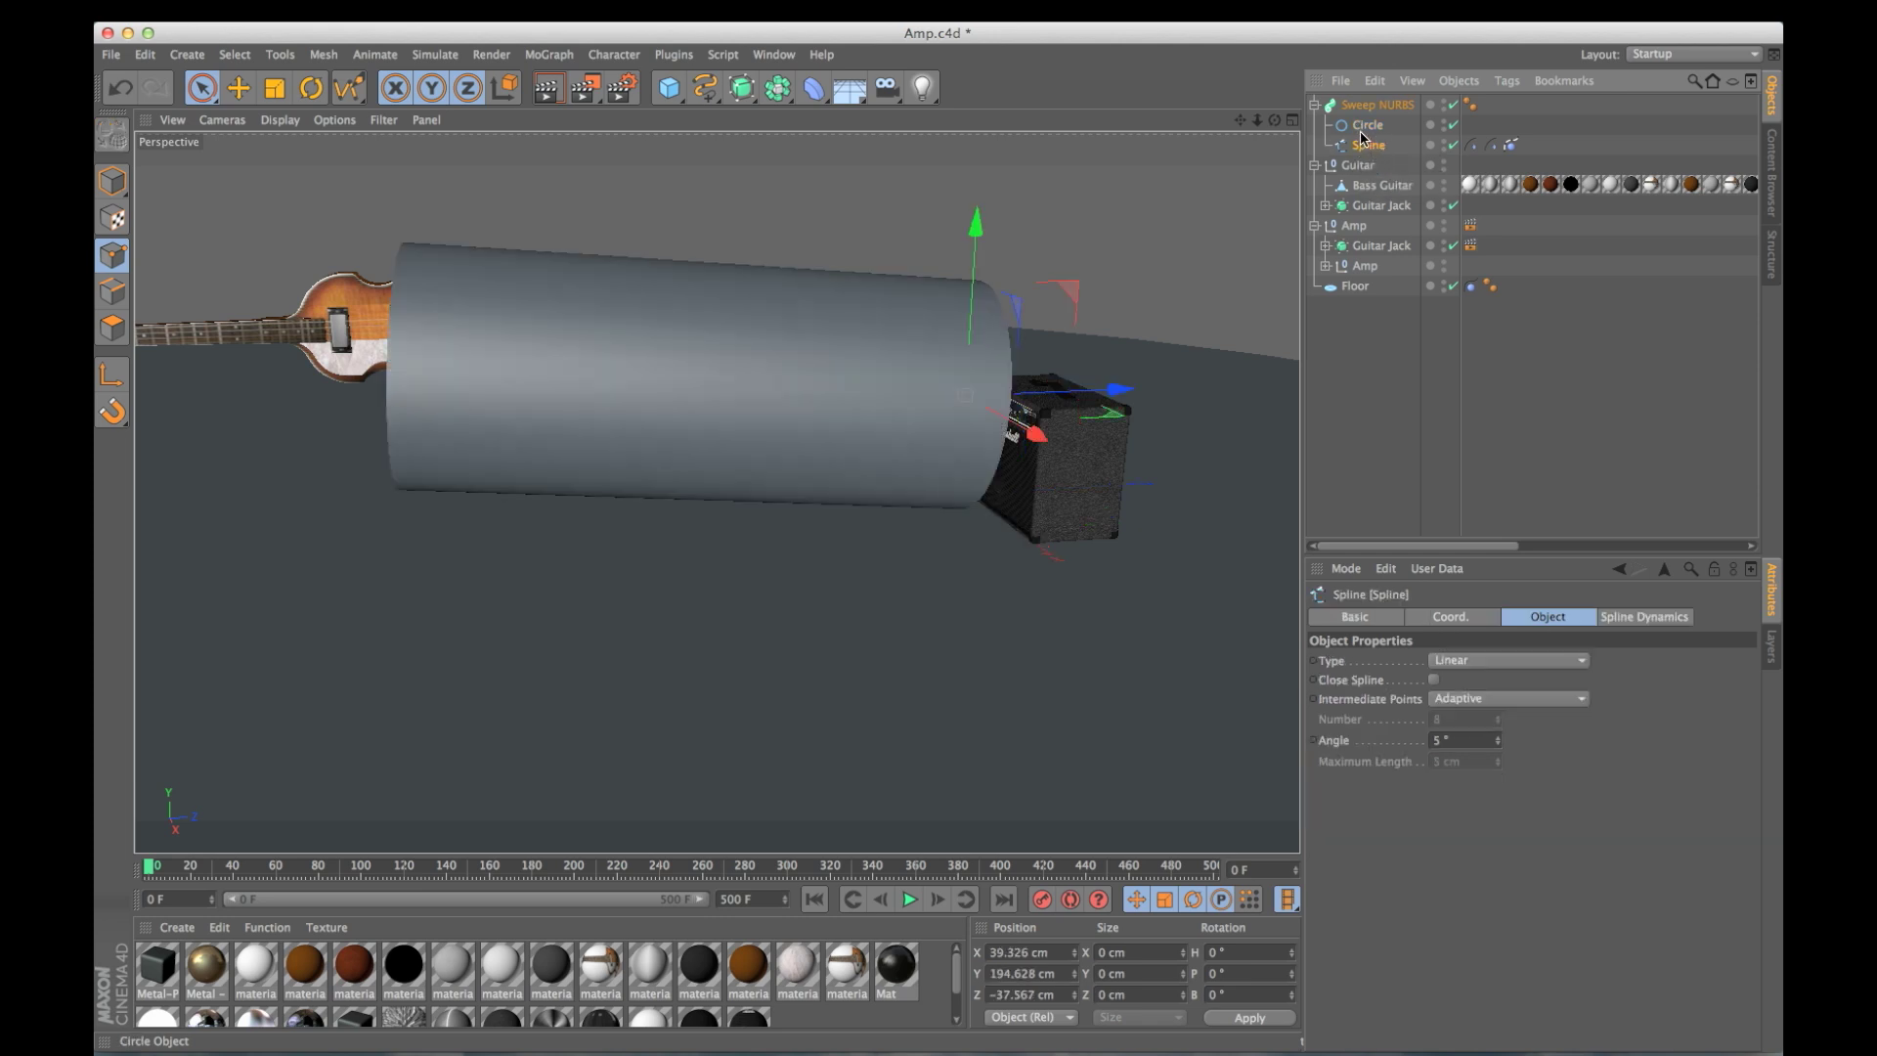
# Set the radius of the sweep's Circle profile to 2 cm.
pyautogui.click(1367, 125)
pyautogui.click(1444, 701)
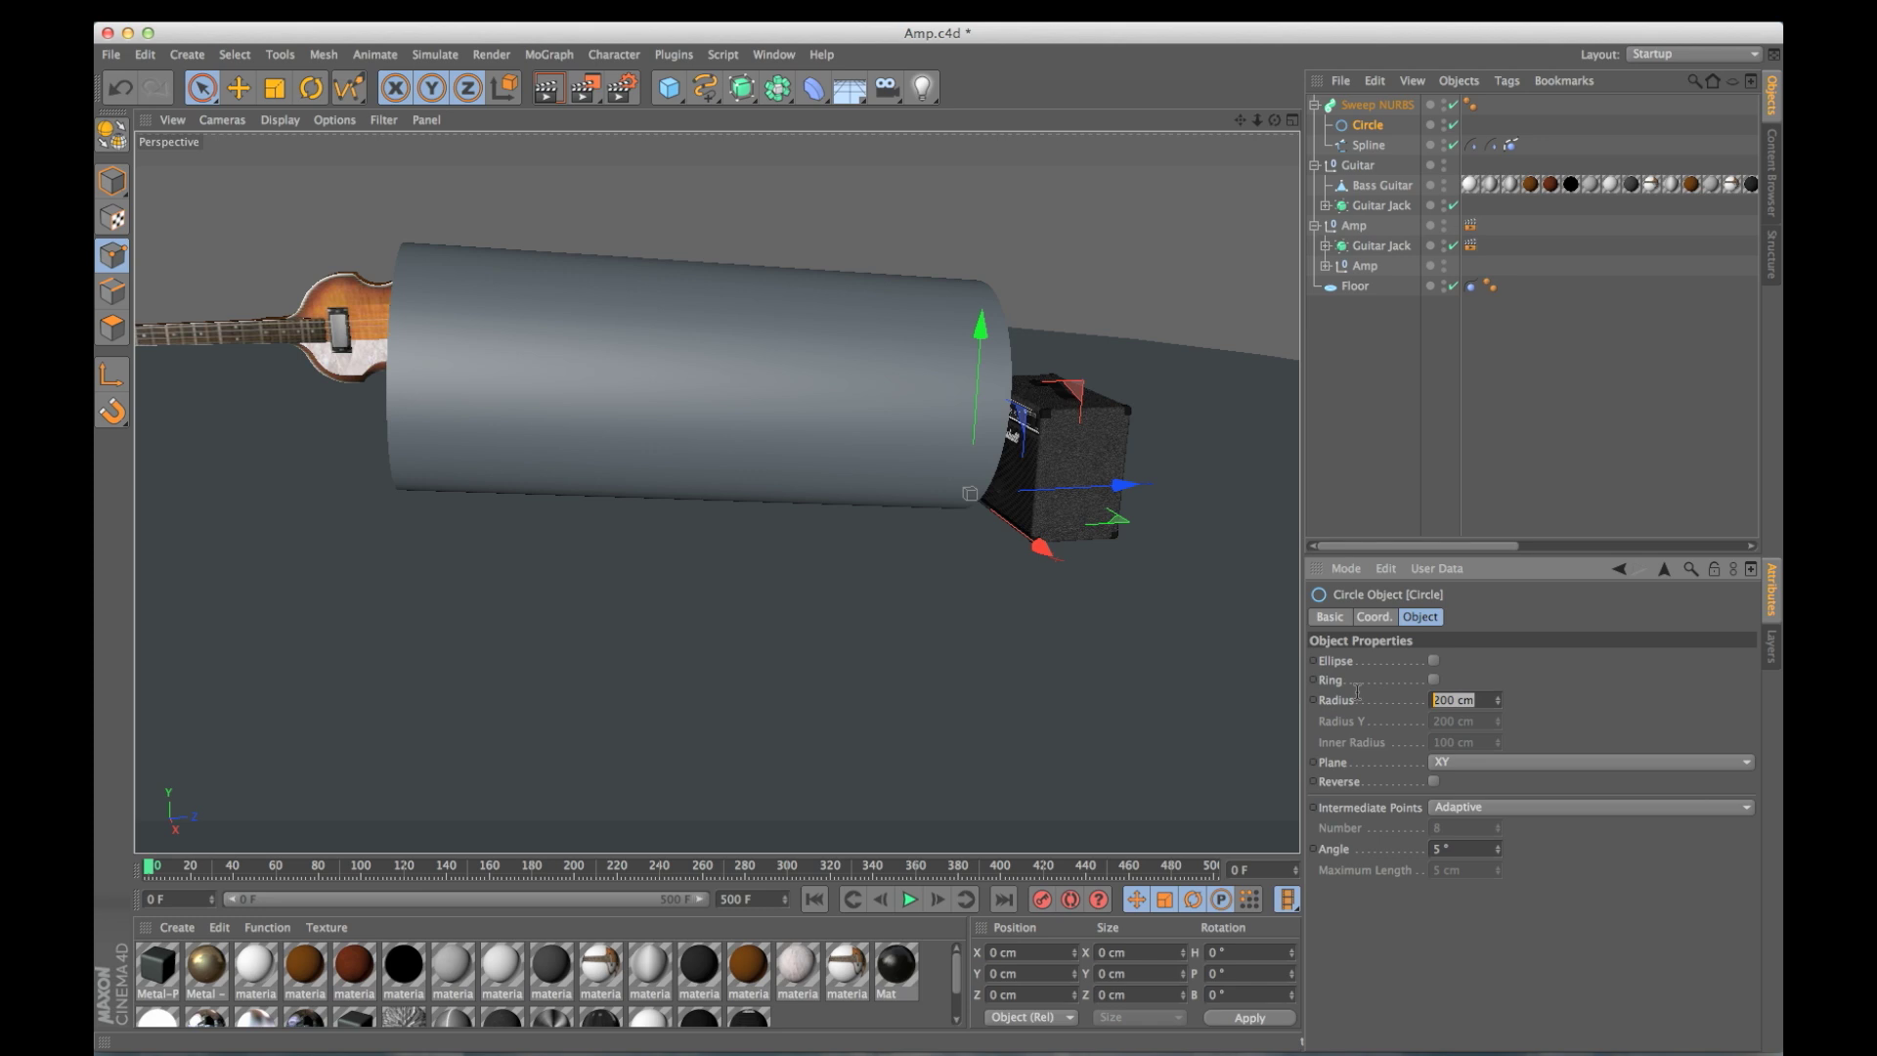
pyautogui.write('2')
pyautogui.press('Return')
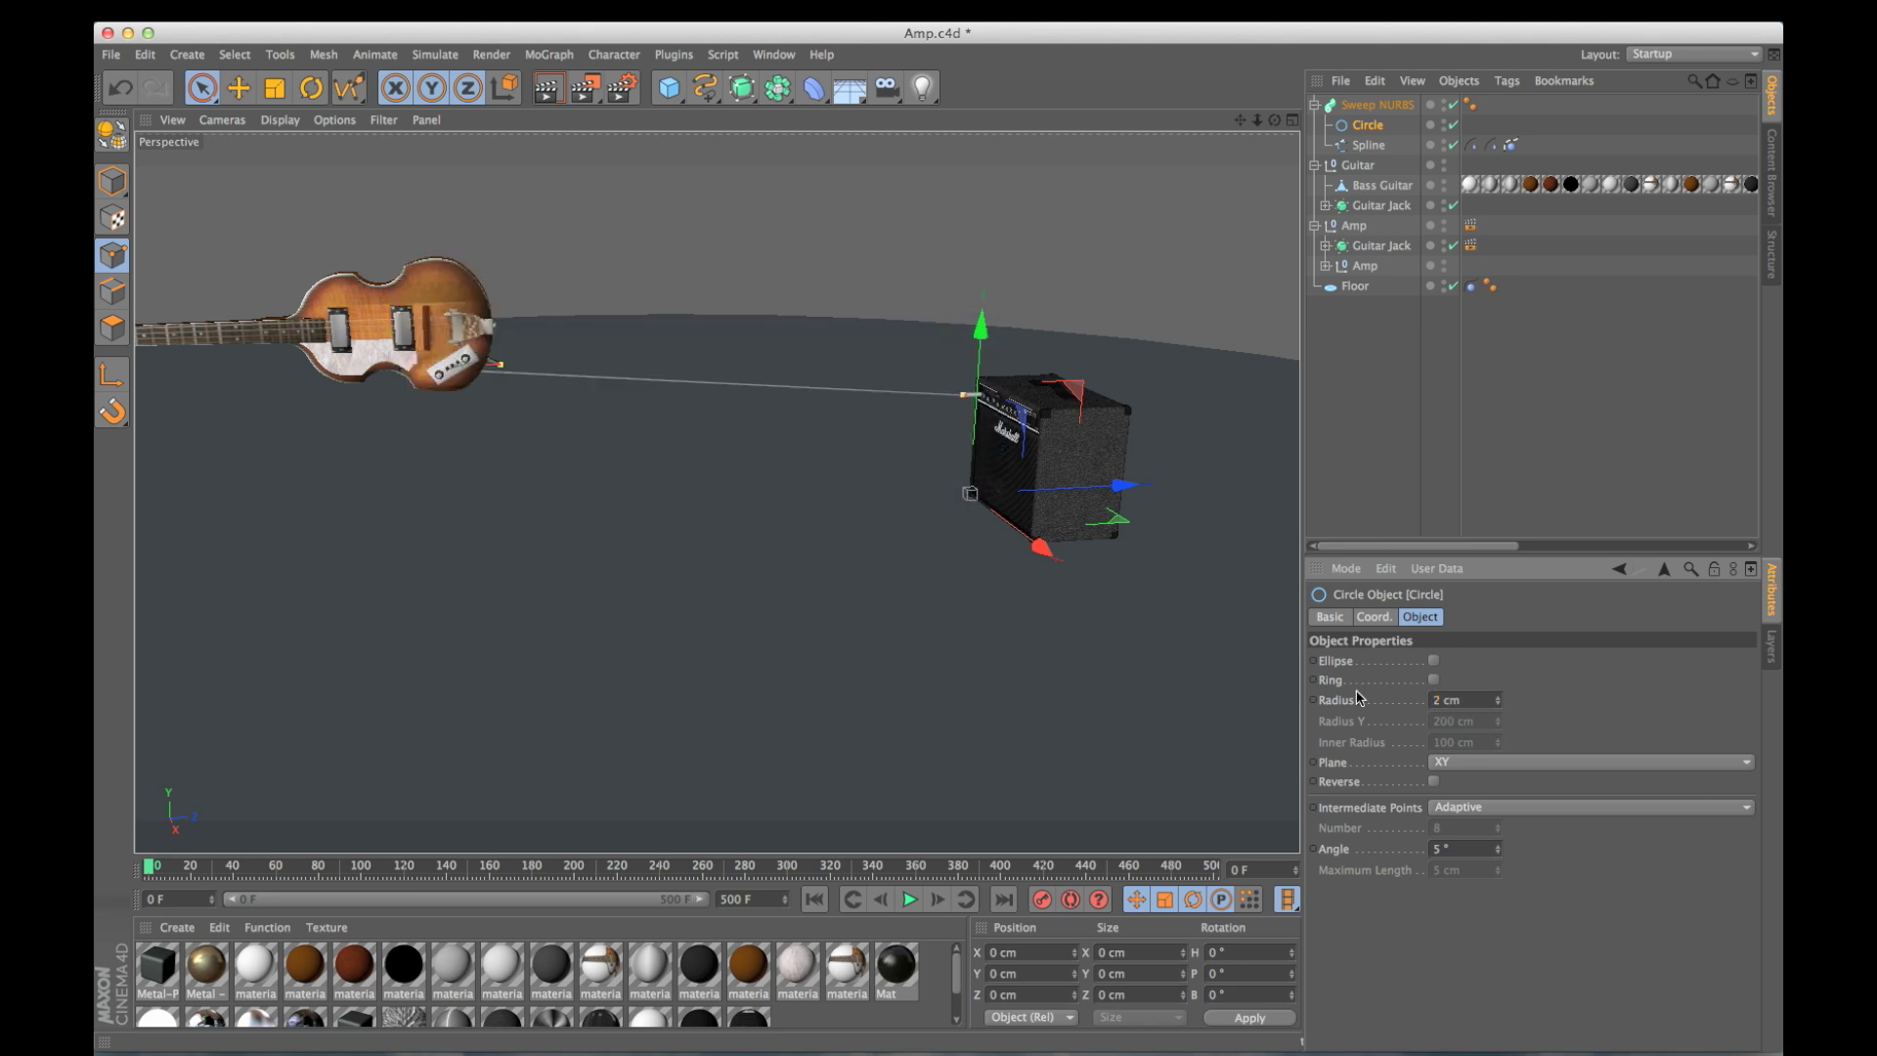
# Play the simulation and wrap the Sweep NURBS in a HyperNURBS parent to smooth the cord.
pyautogui.click(909, 898)
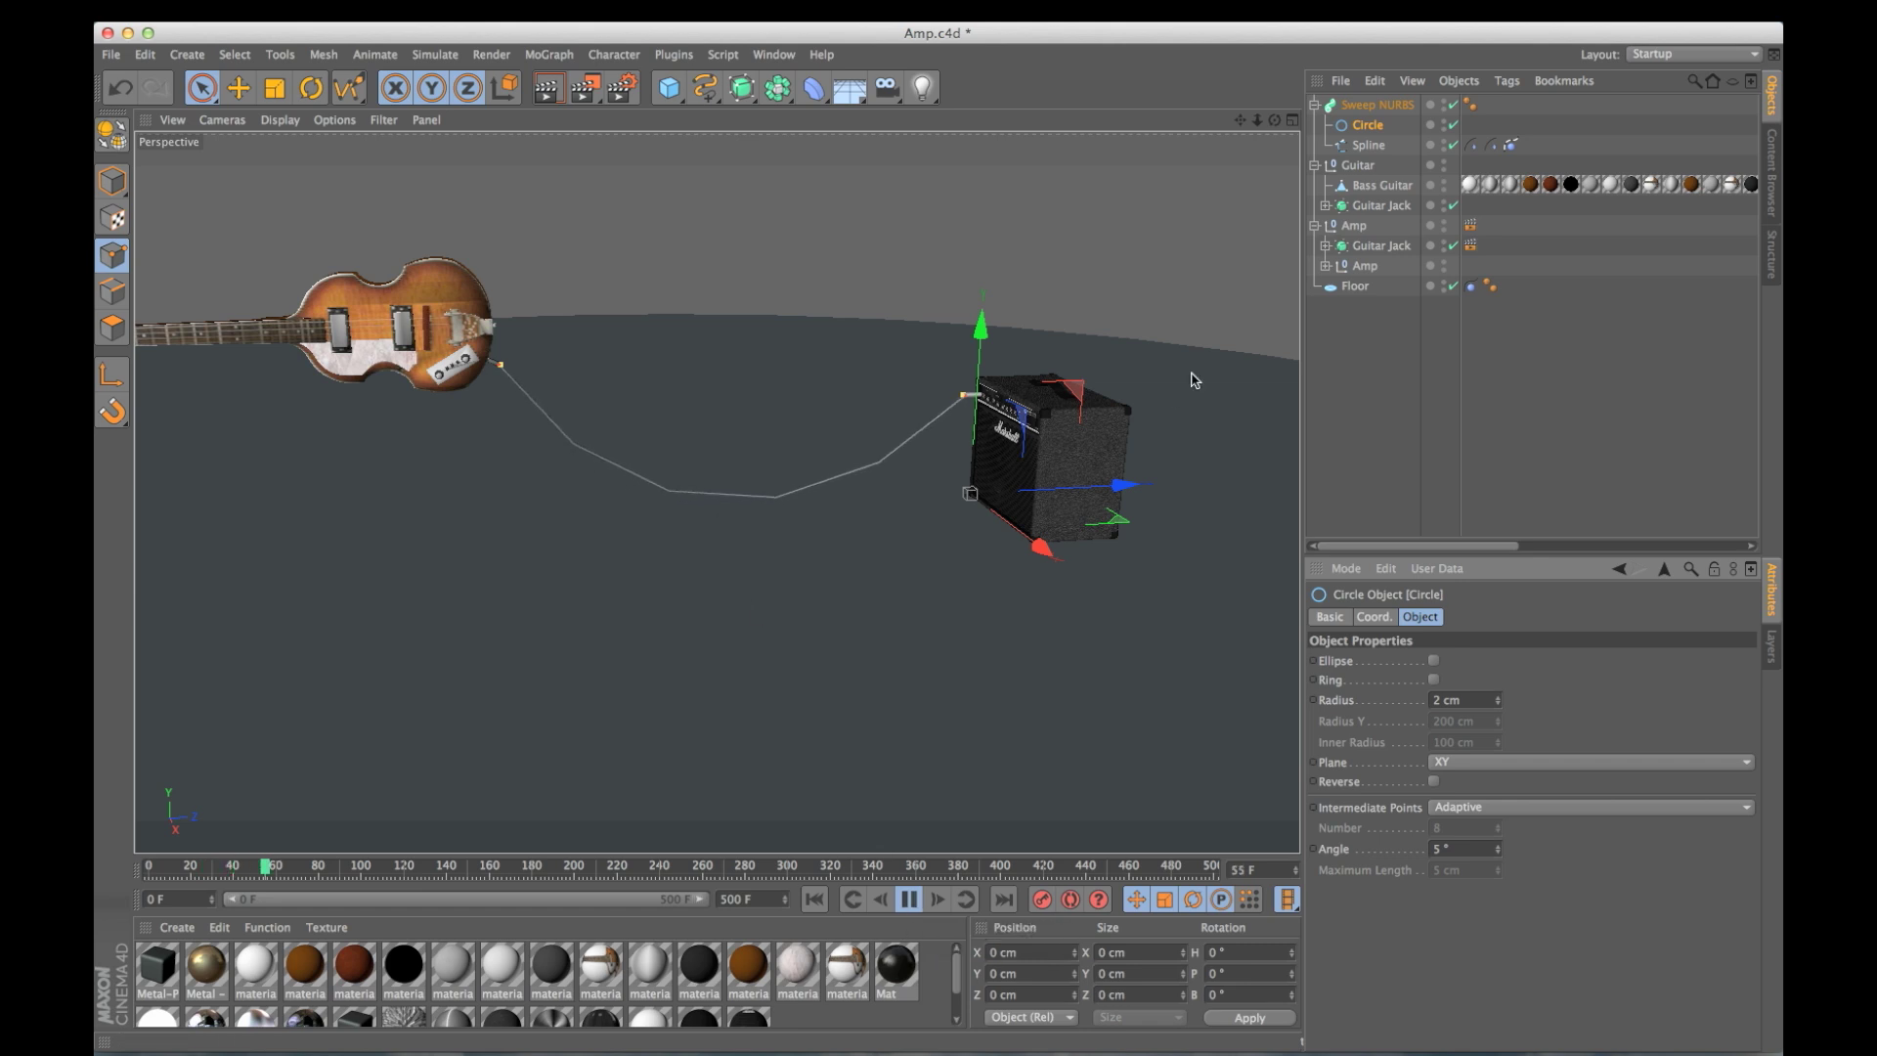
pyautogui.click(1355, 165)
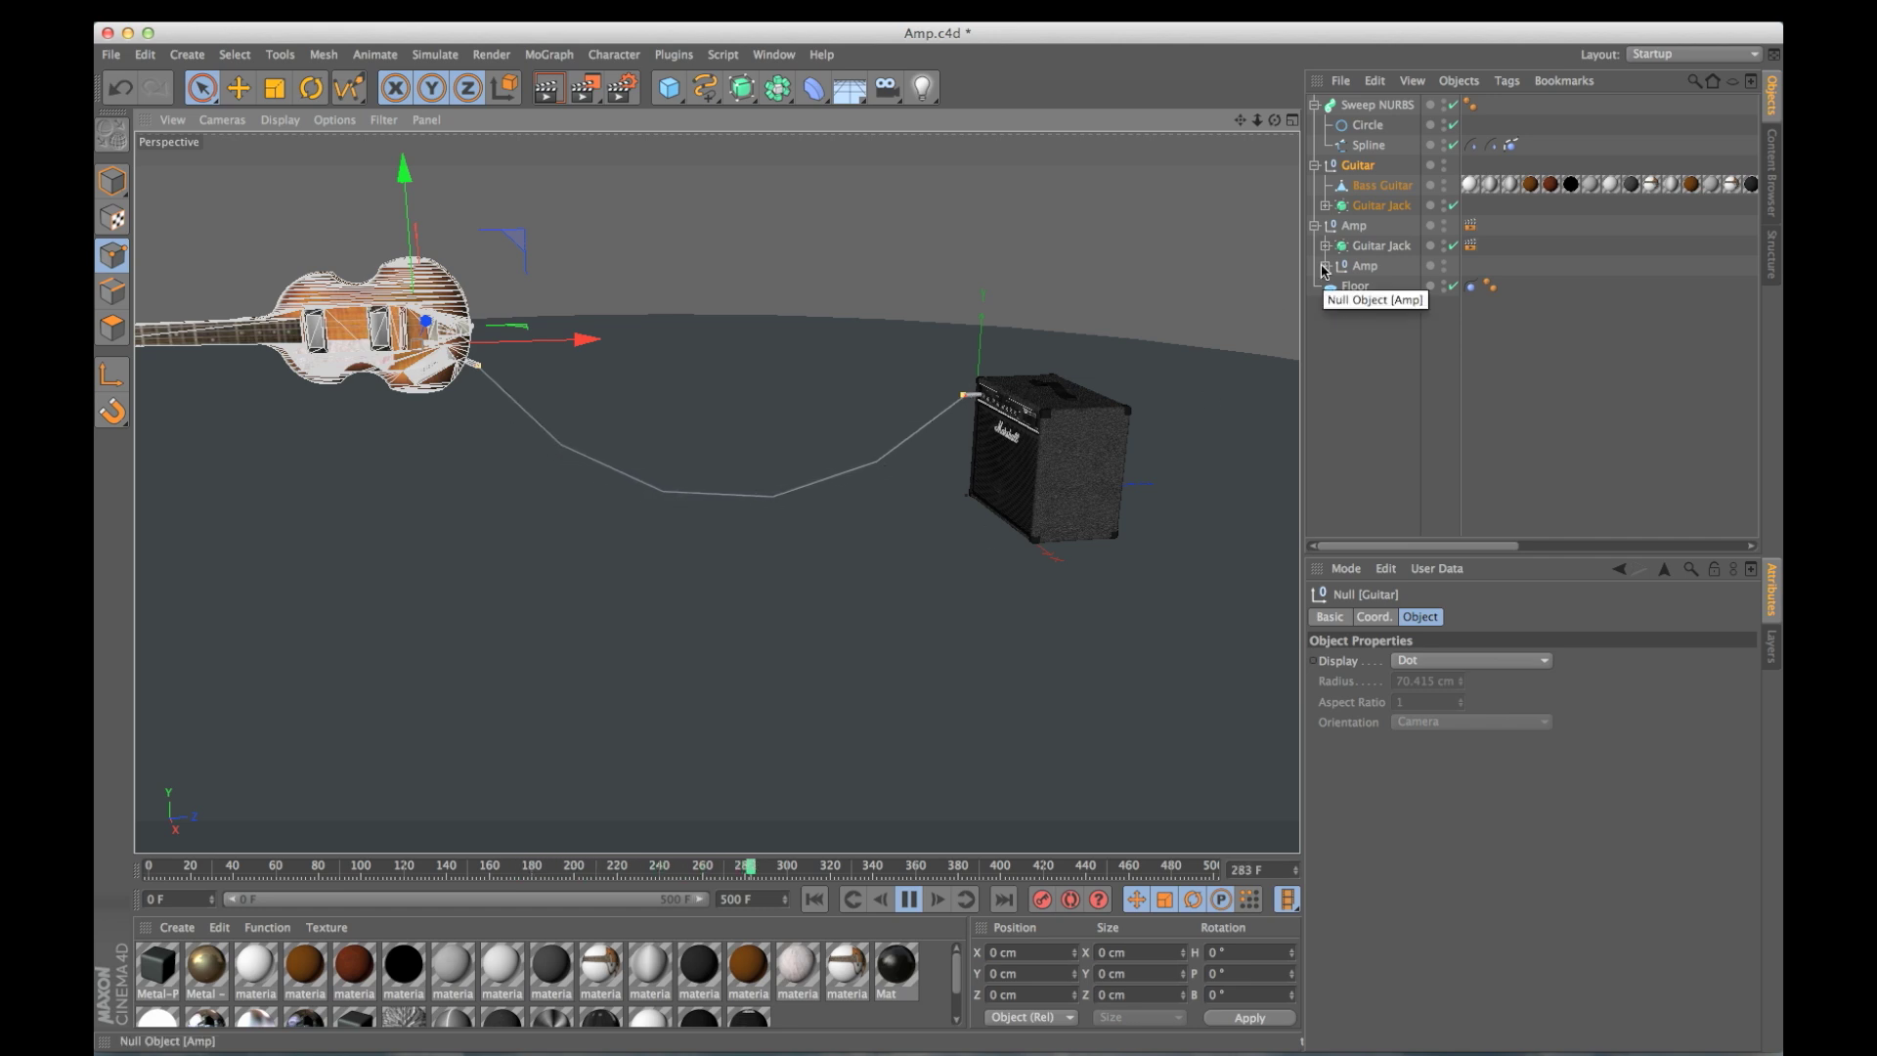
pyautogui.click(1378, 105)
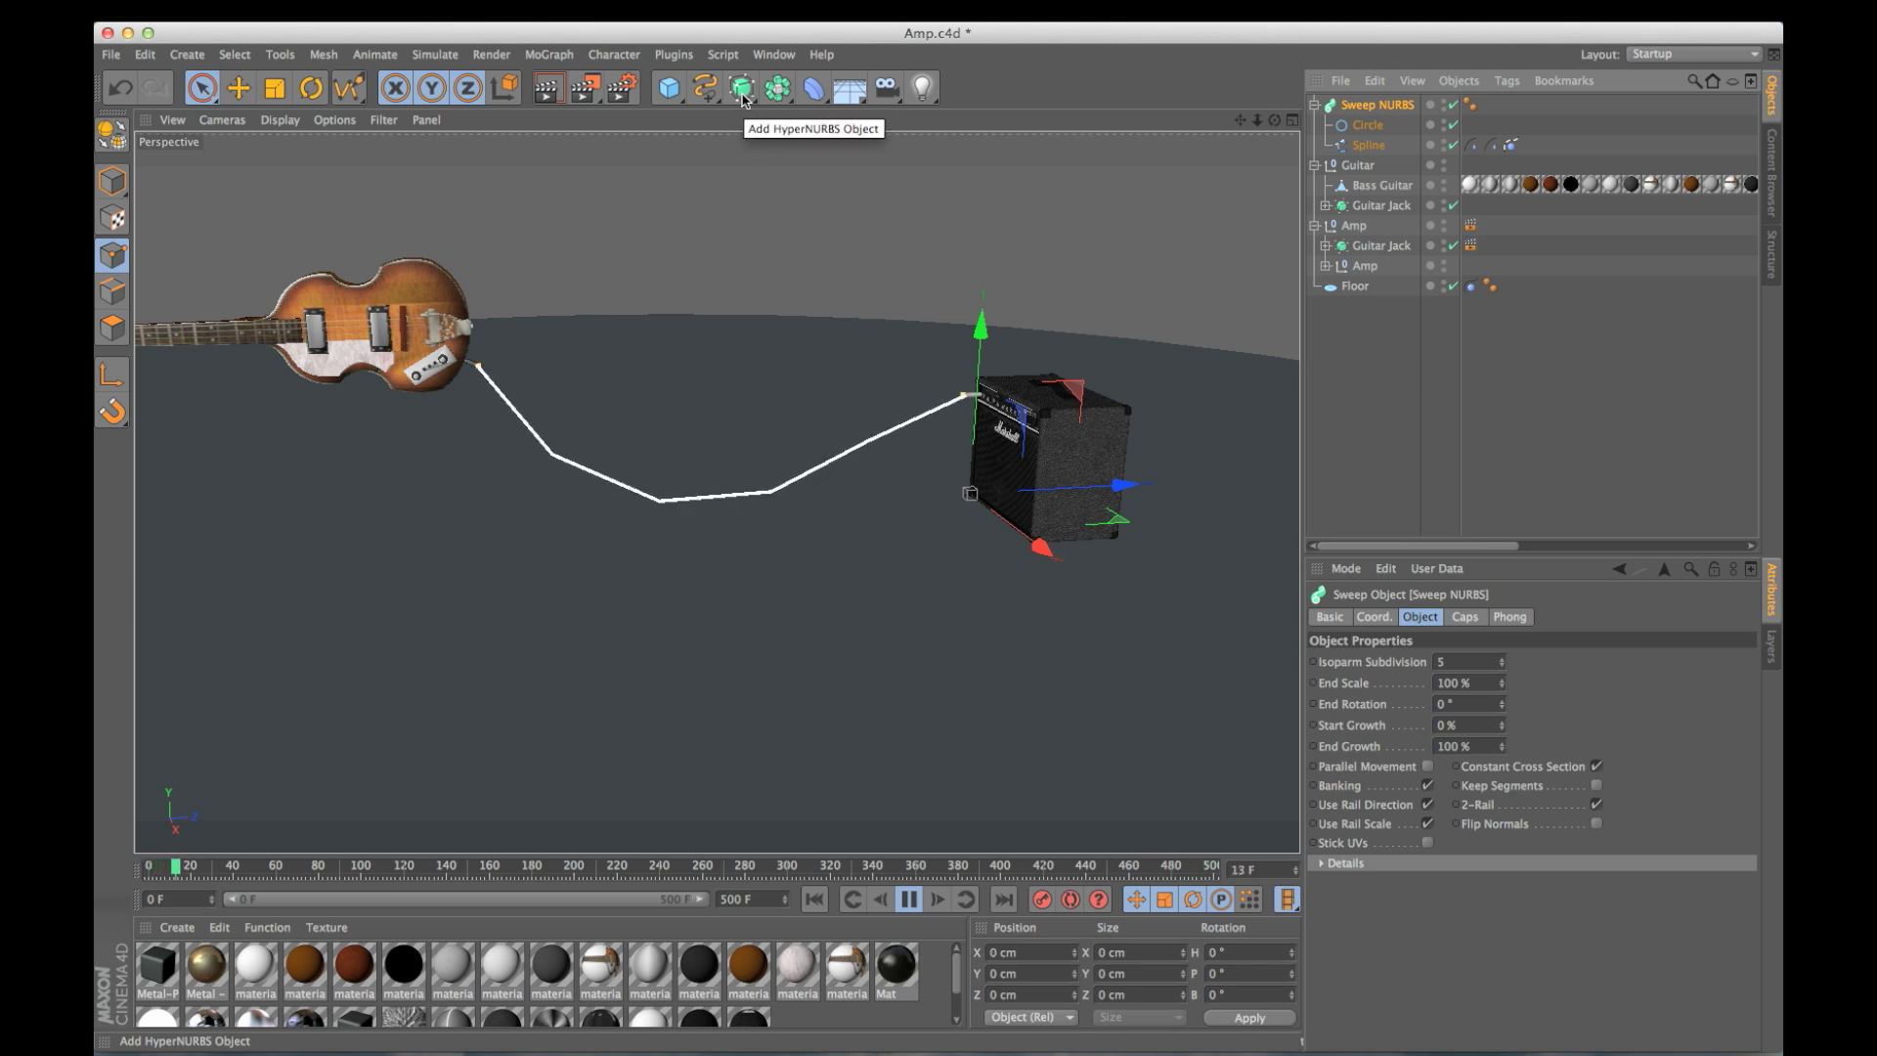
pyautogui.keyDown('alt'); pyautogui.click(742, 96); pyautogui.keyUp('alt')
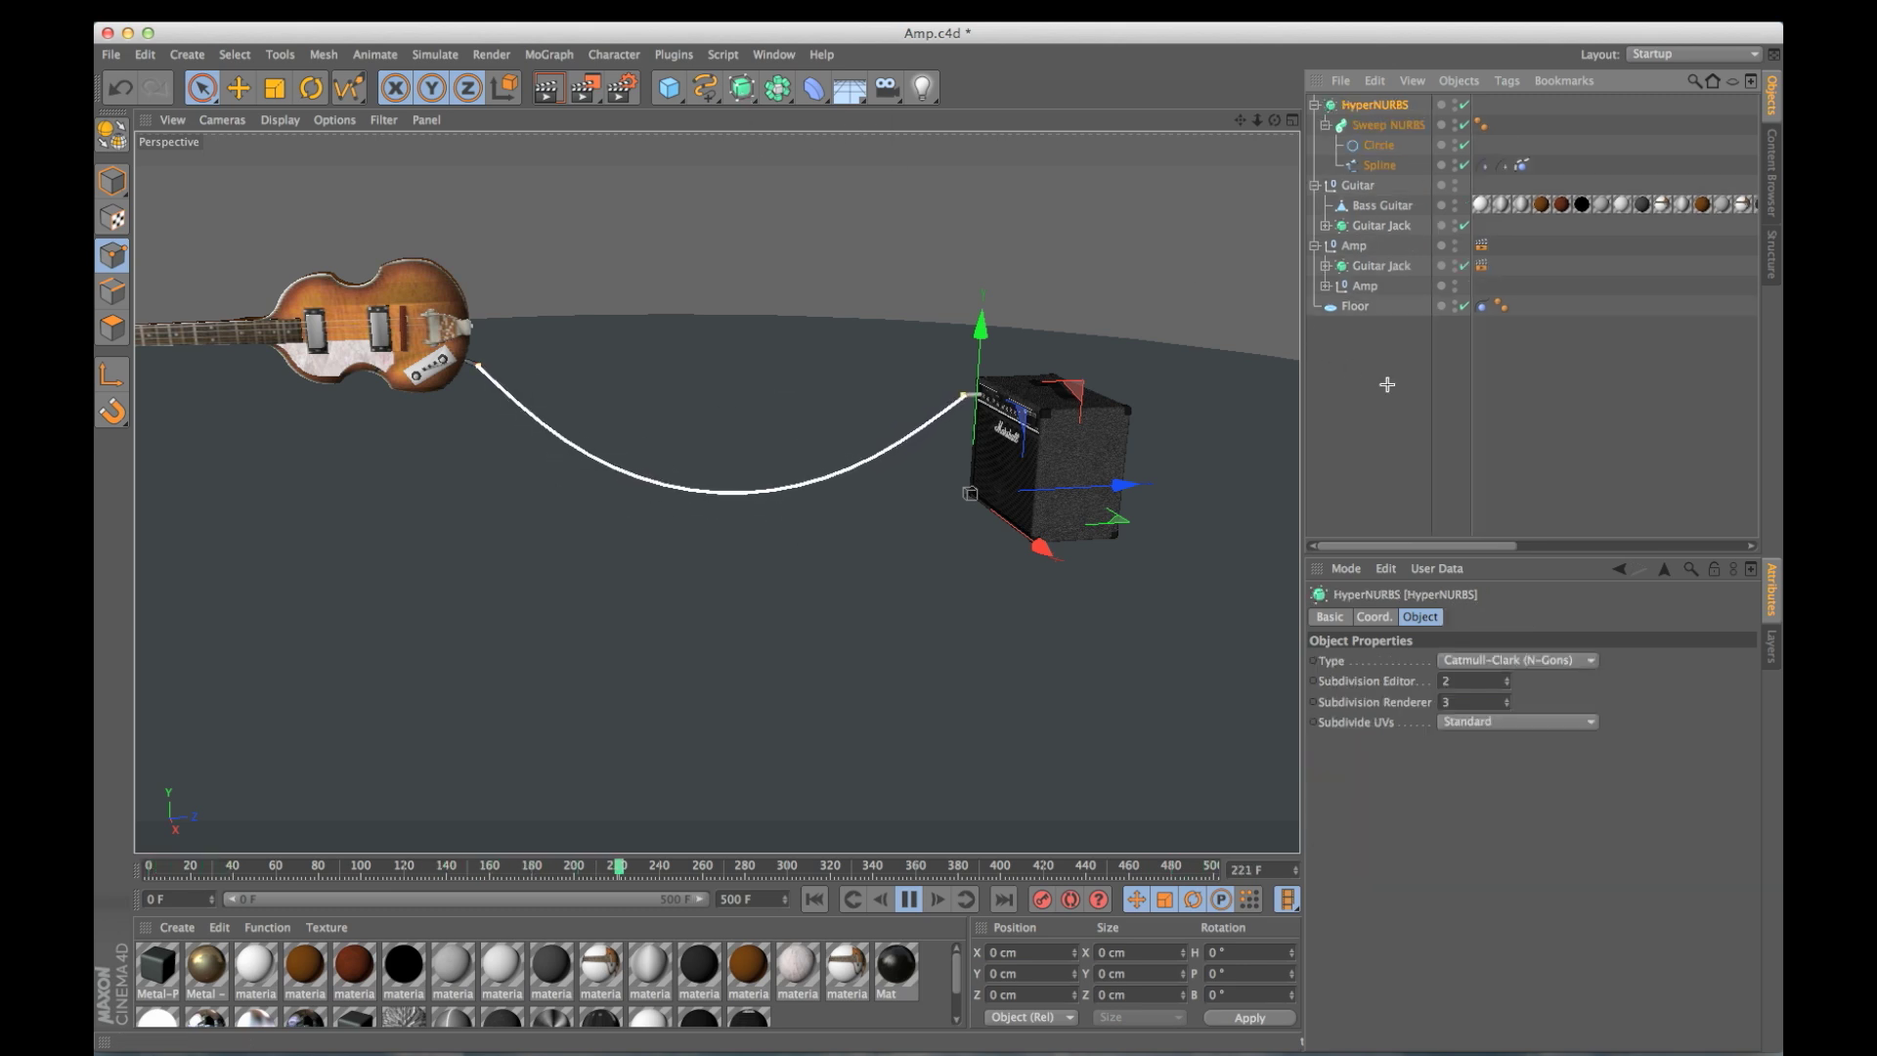
# Move the Guitar group closer to the amp while the simulation plays, and stop playback.
pyautogui.click(762, 498)
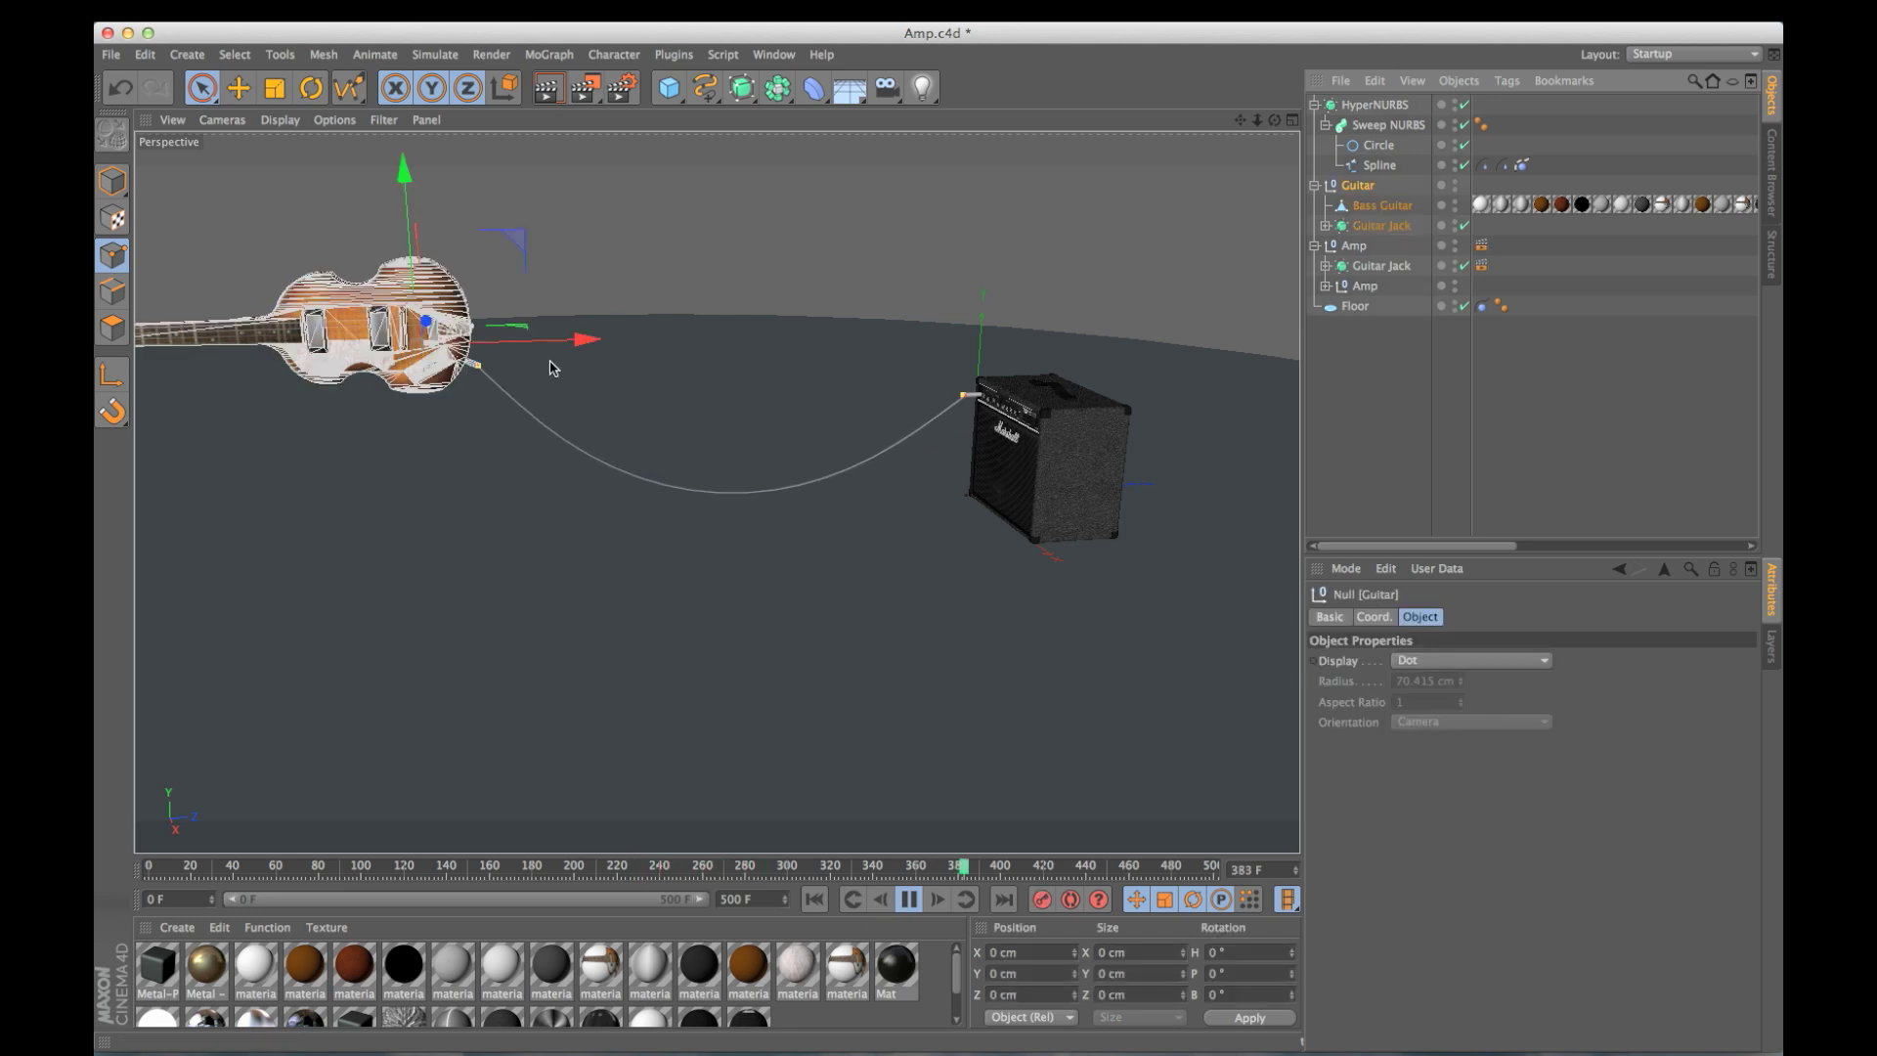
pyautogui.moveTo(565, 342); pyautogui.dragTo(635, 344)
pyautogui.keyDown('alt'); pyautogui.moveTo(466, 333); pyautogui.dragTo(567, 422); pyautogui.keyUp('alt')
pyautogui.moveTo(399, 296); pyautogui.dragTo(460, 326)
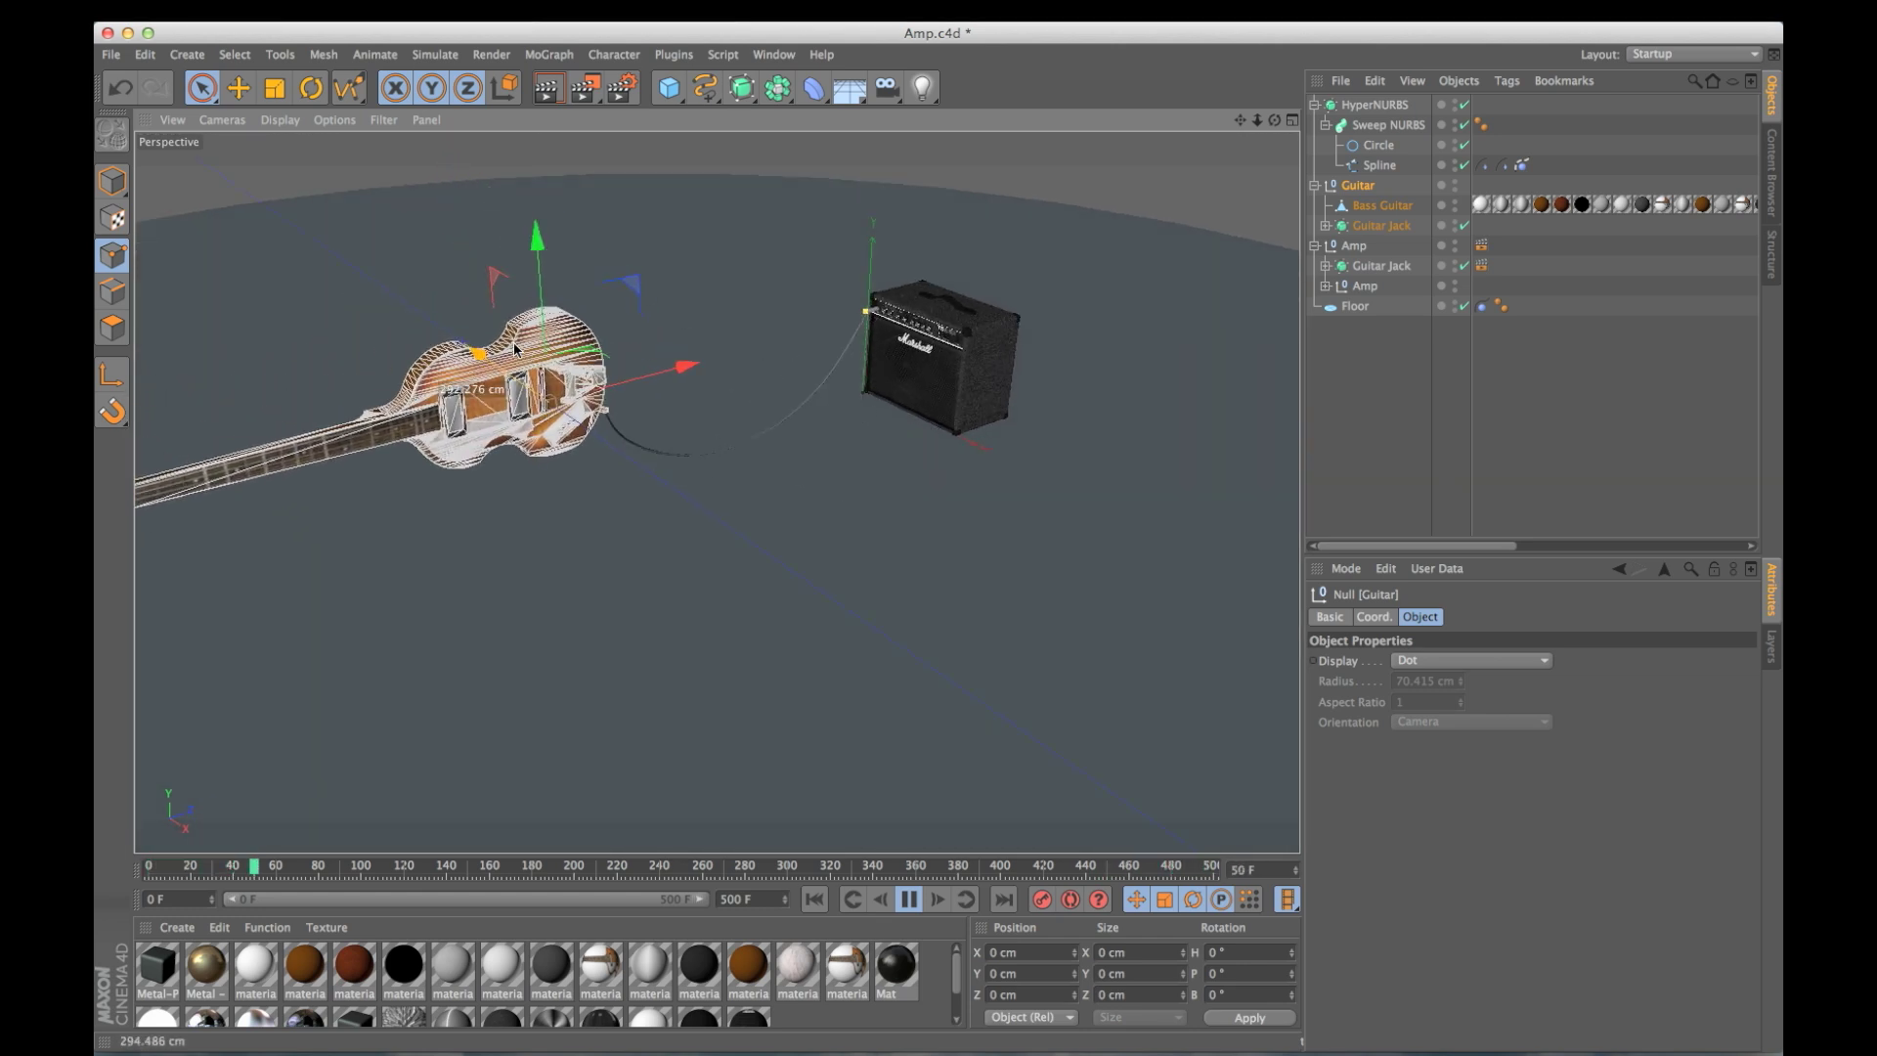
pyautogui.click(908, 897)
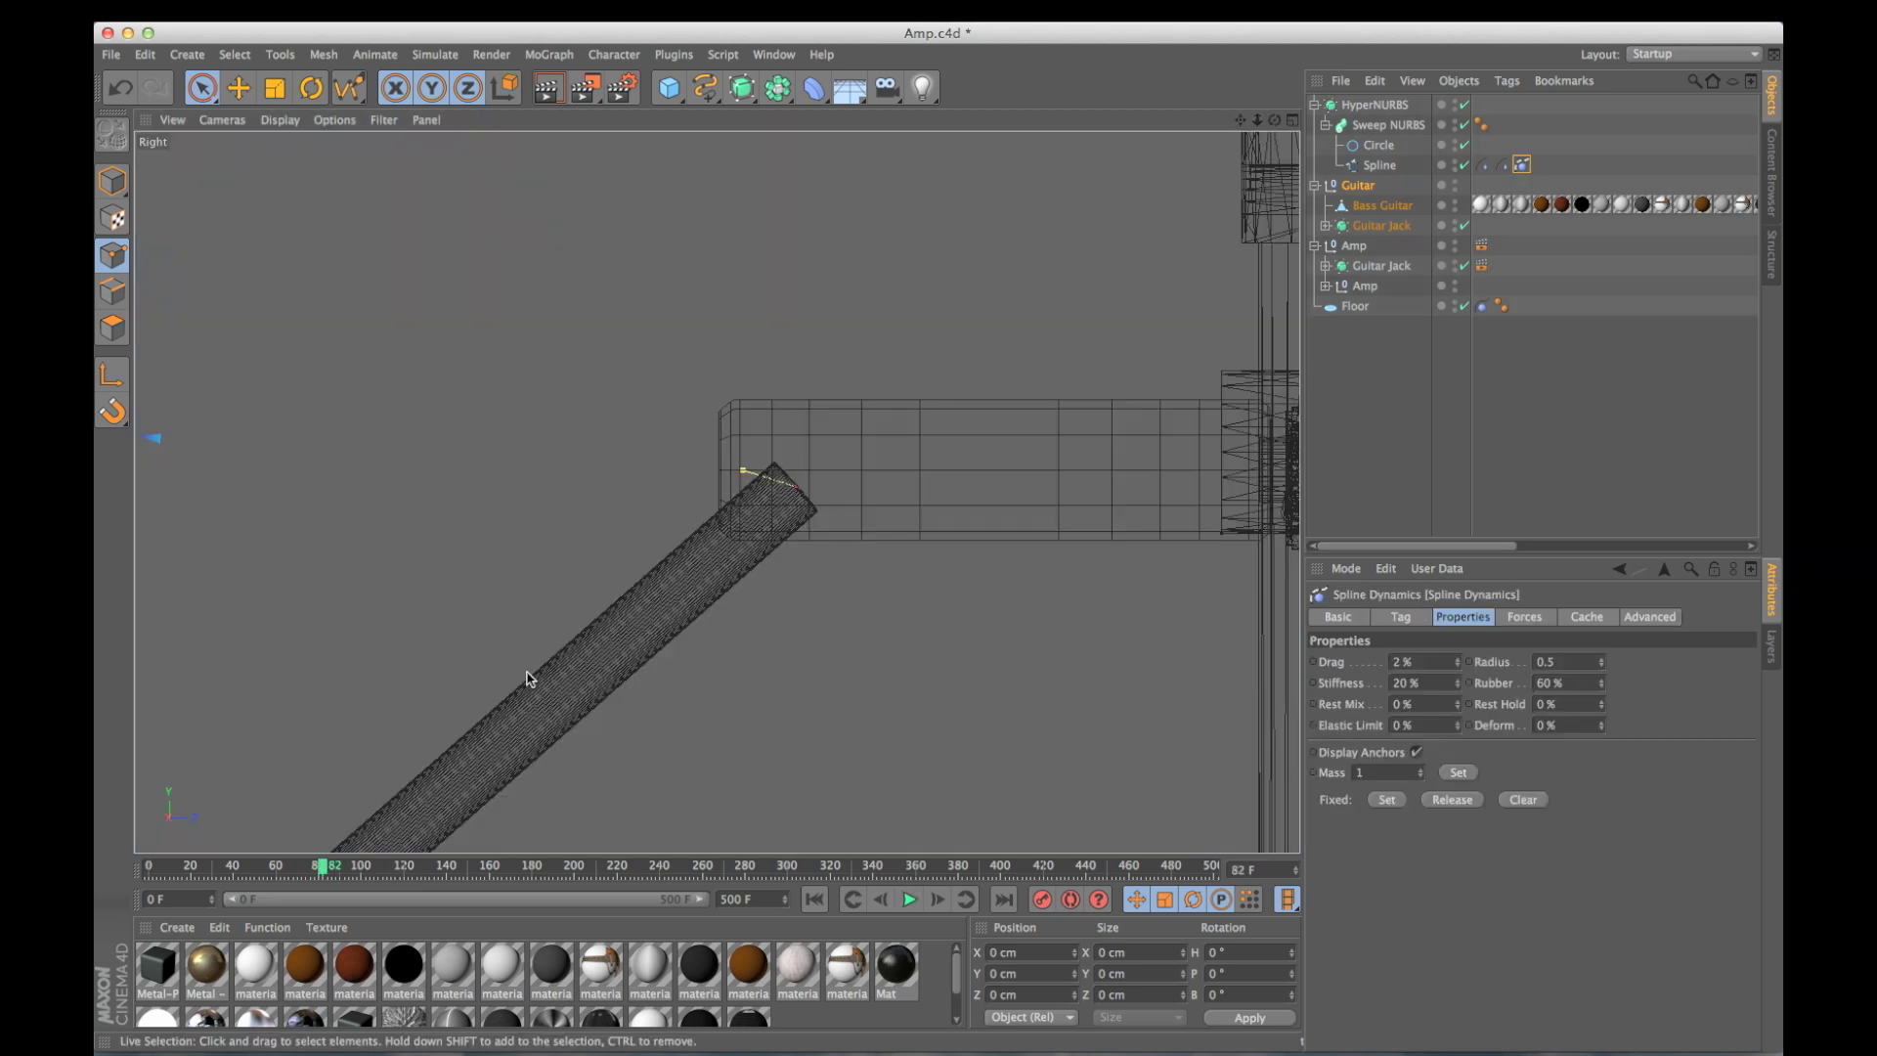
# Select the Spline's end point at the amp's plug in the Right view and apply Soft Interpolation to it.
pyautogui.keyDown('alt'); pyautogui.moveTo(527, 678); pyautogui.dragTo(402, 674, button='right'); pyautogui.keyUp('alt')
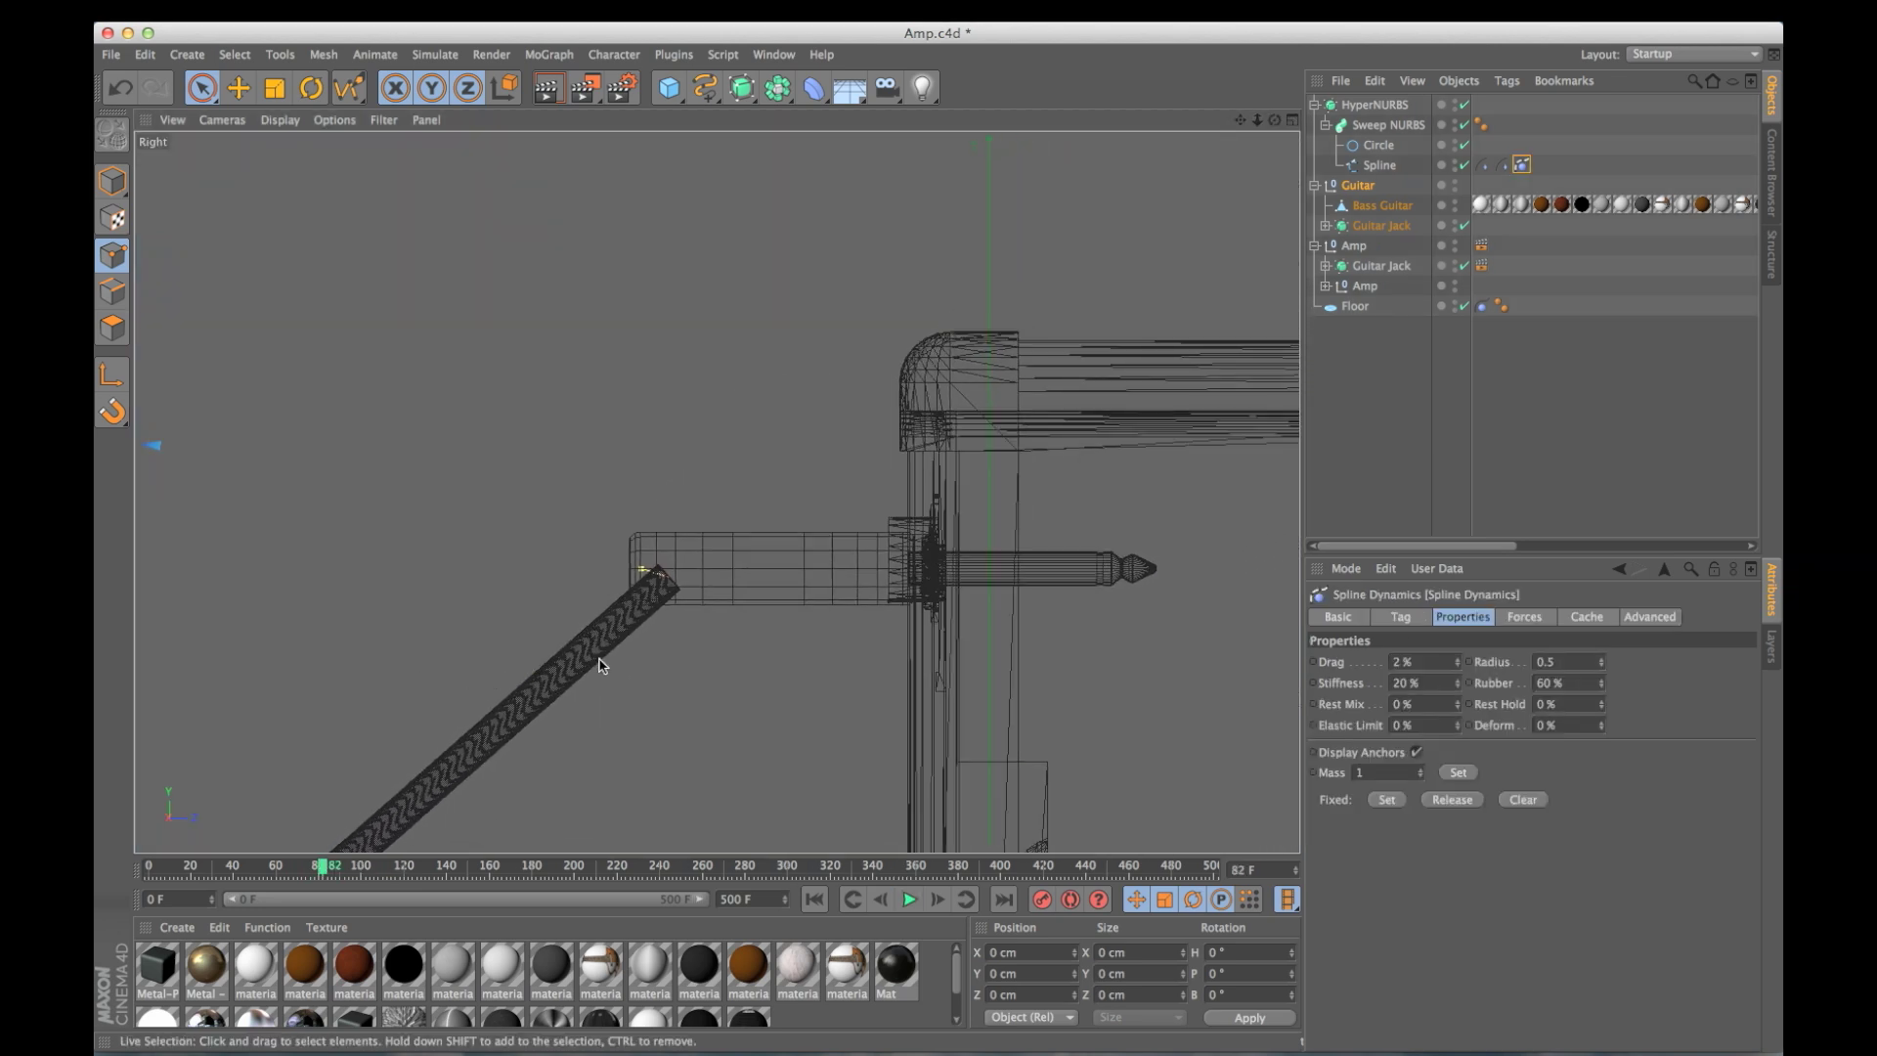
pyautogui.keyDown('alt'); pyautogui.moveTo(598, 658); pyautogui.dragTo(606, 586, button='middle'); pyautogui.keyUp('alt')
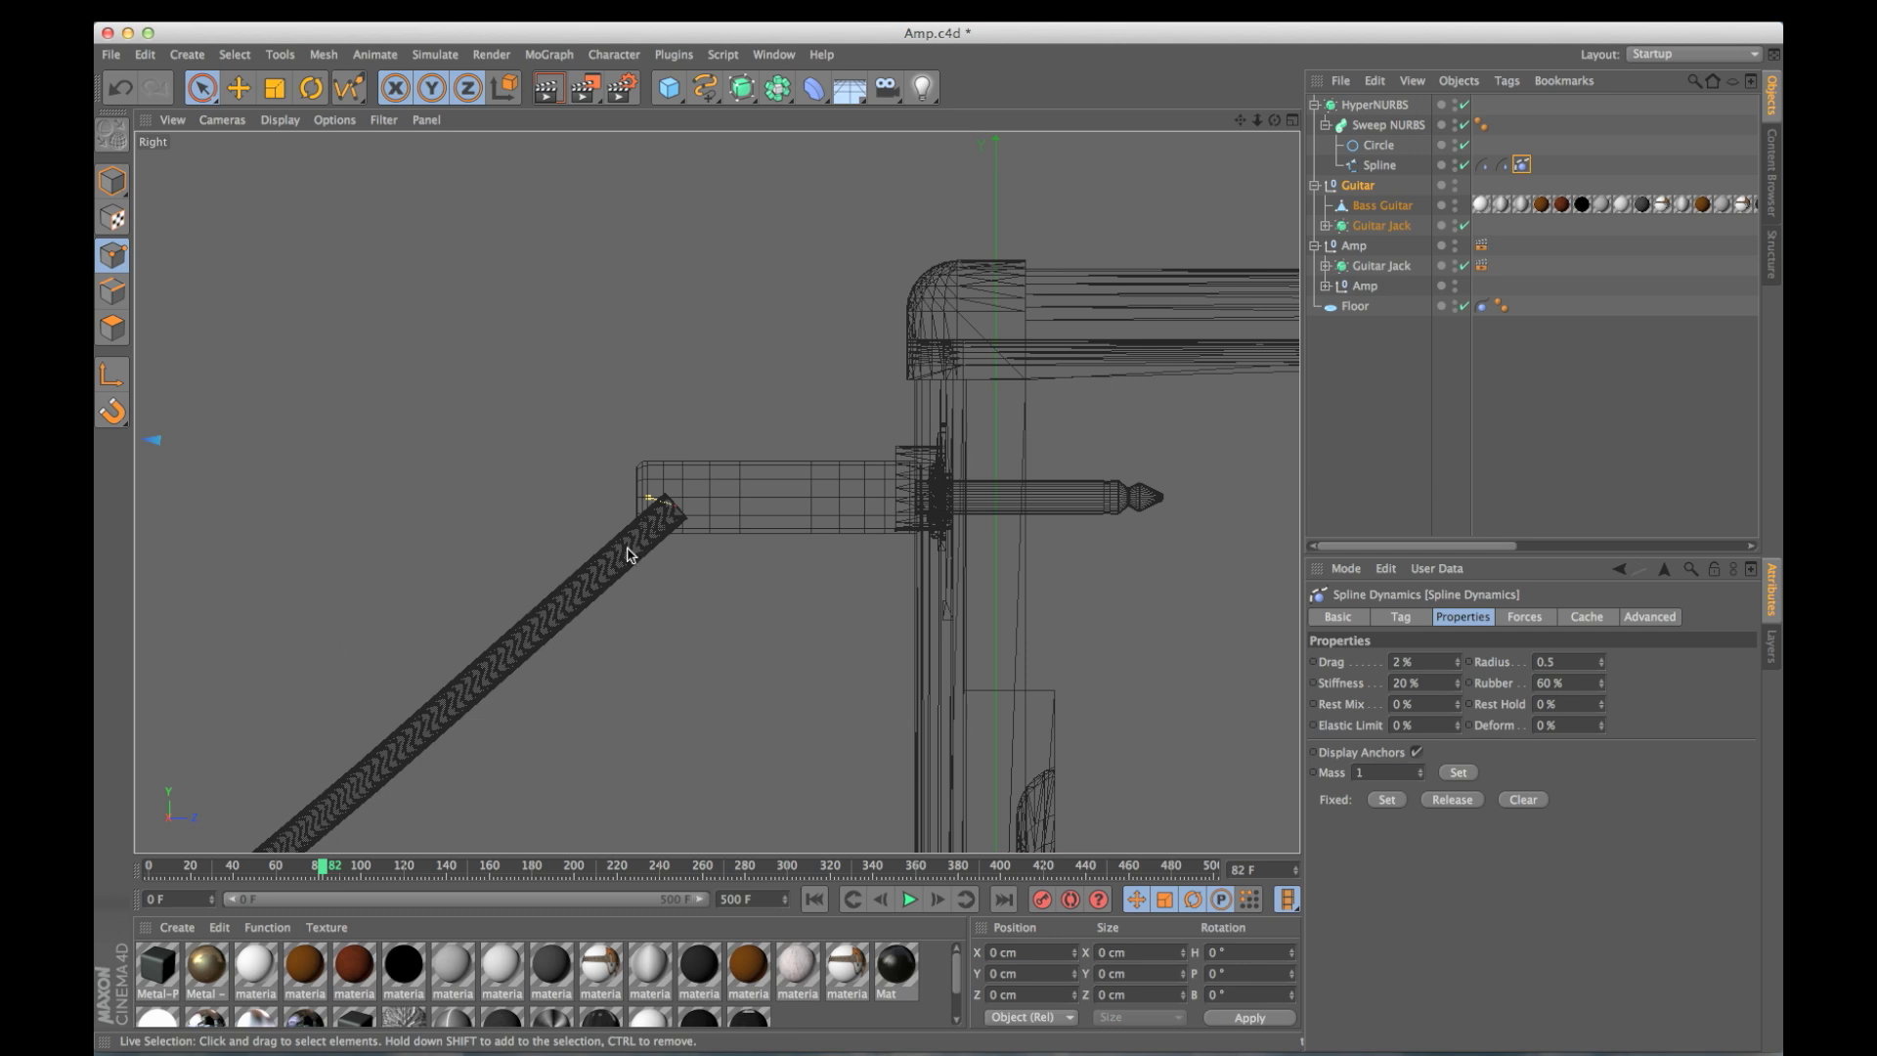
pyautogui.click(1379, 165)
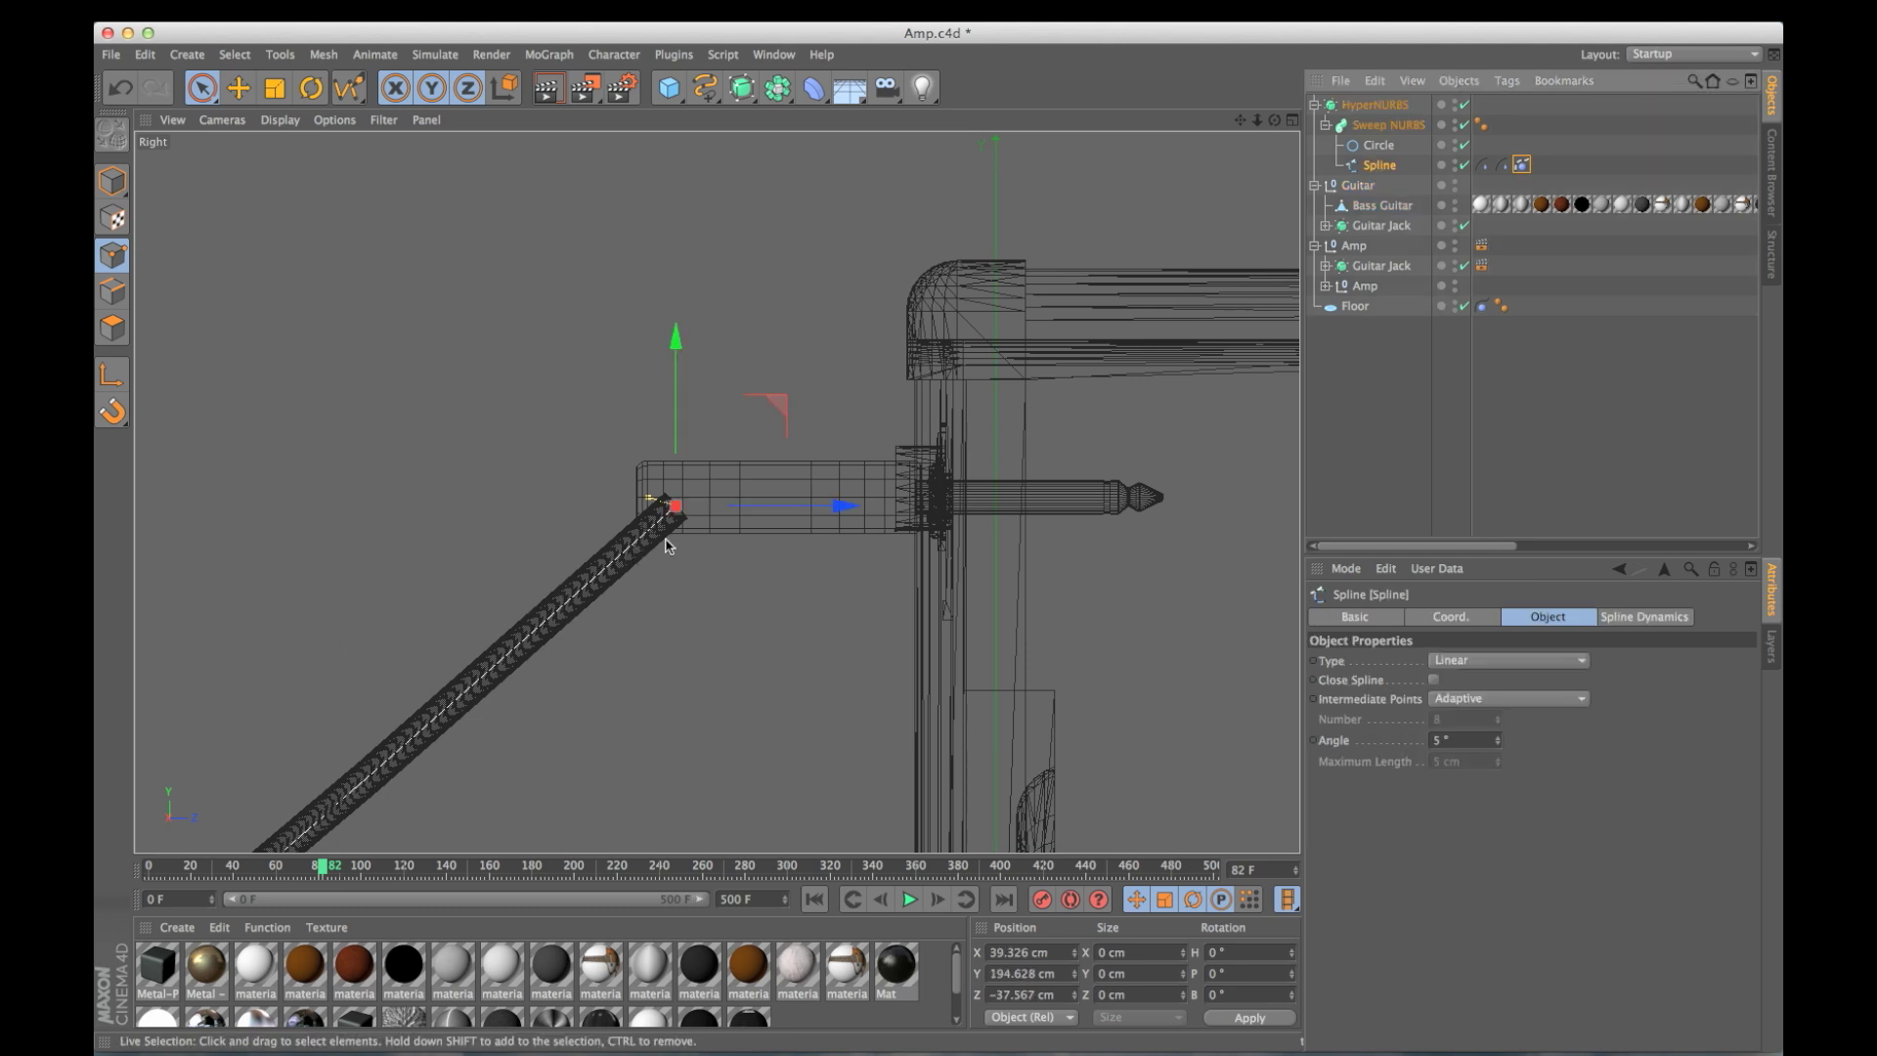
pyautogui.moveTo(678, 508); pyautogui.dragTo(677, 509)
pyautogui.rightClick(675, 506)
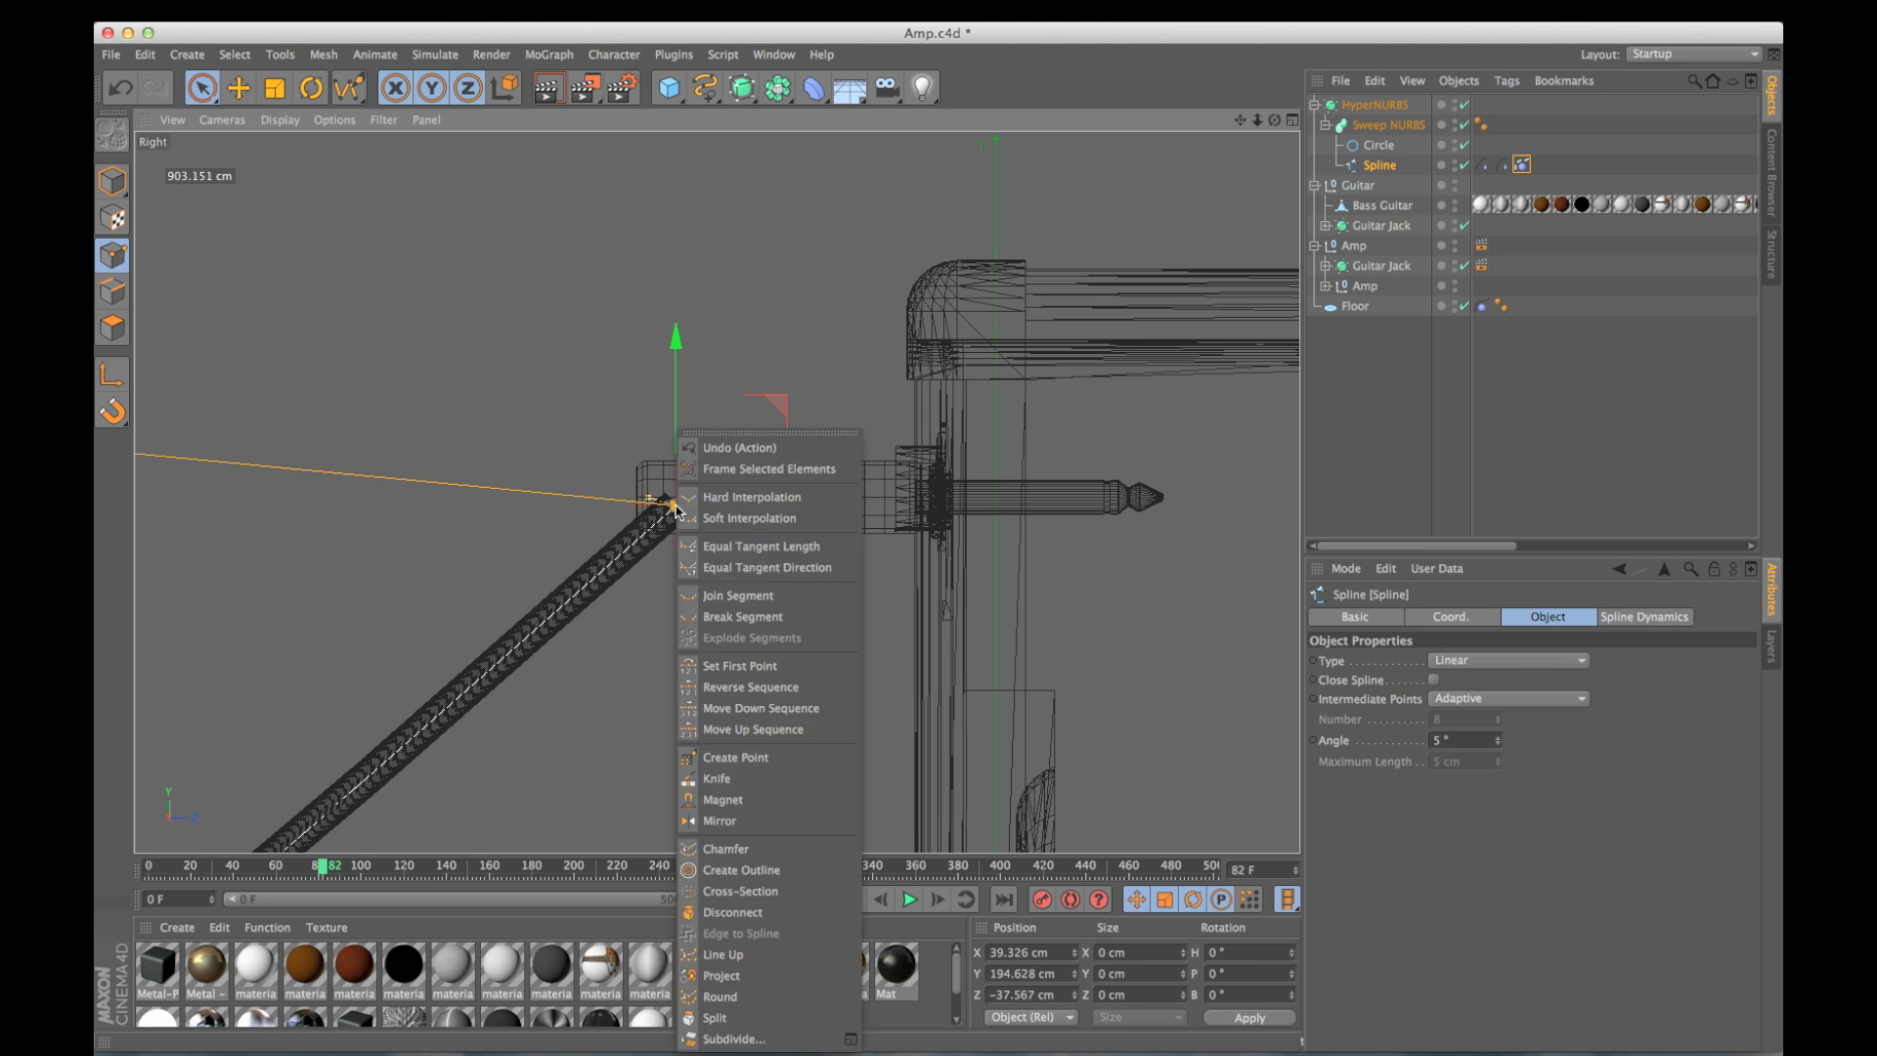
pyautogui.click(699, 518)
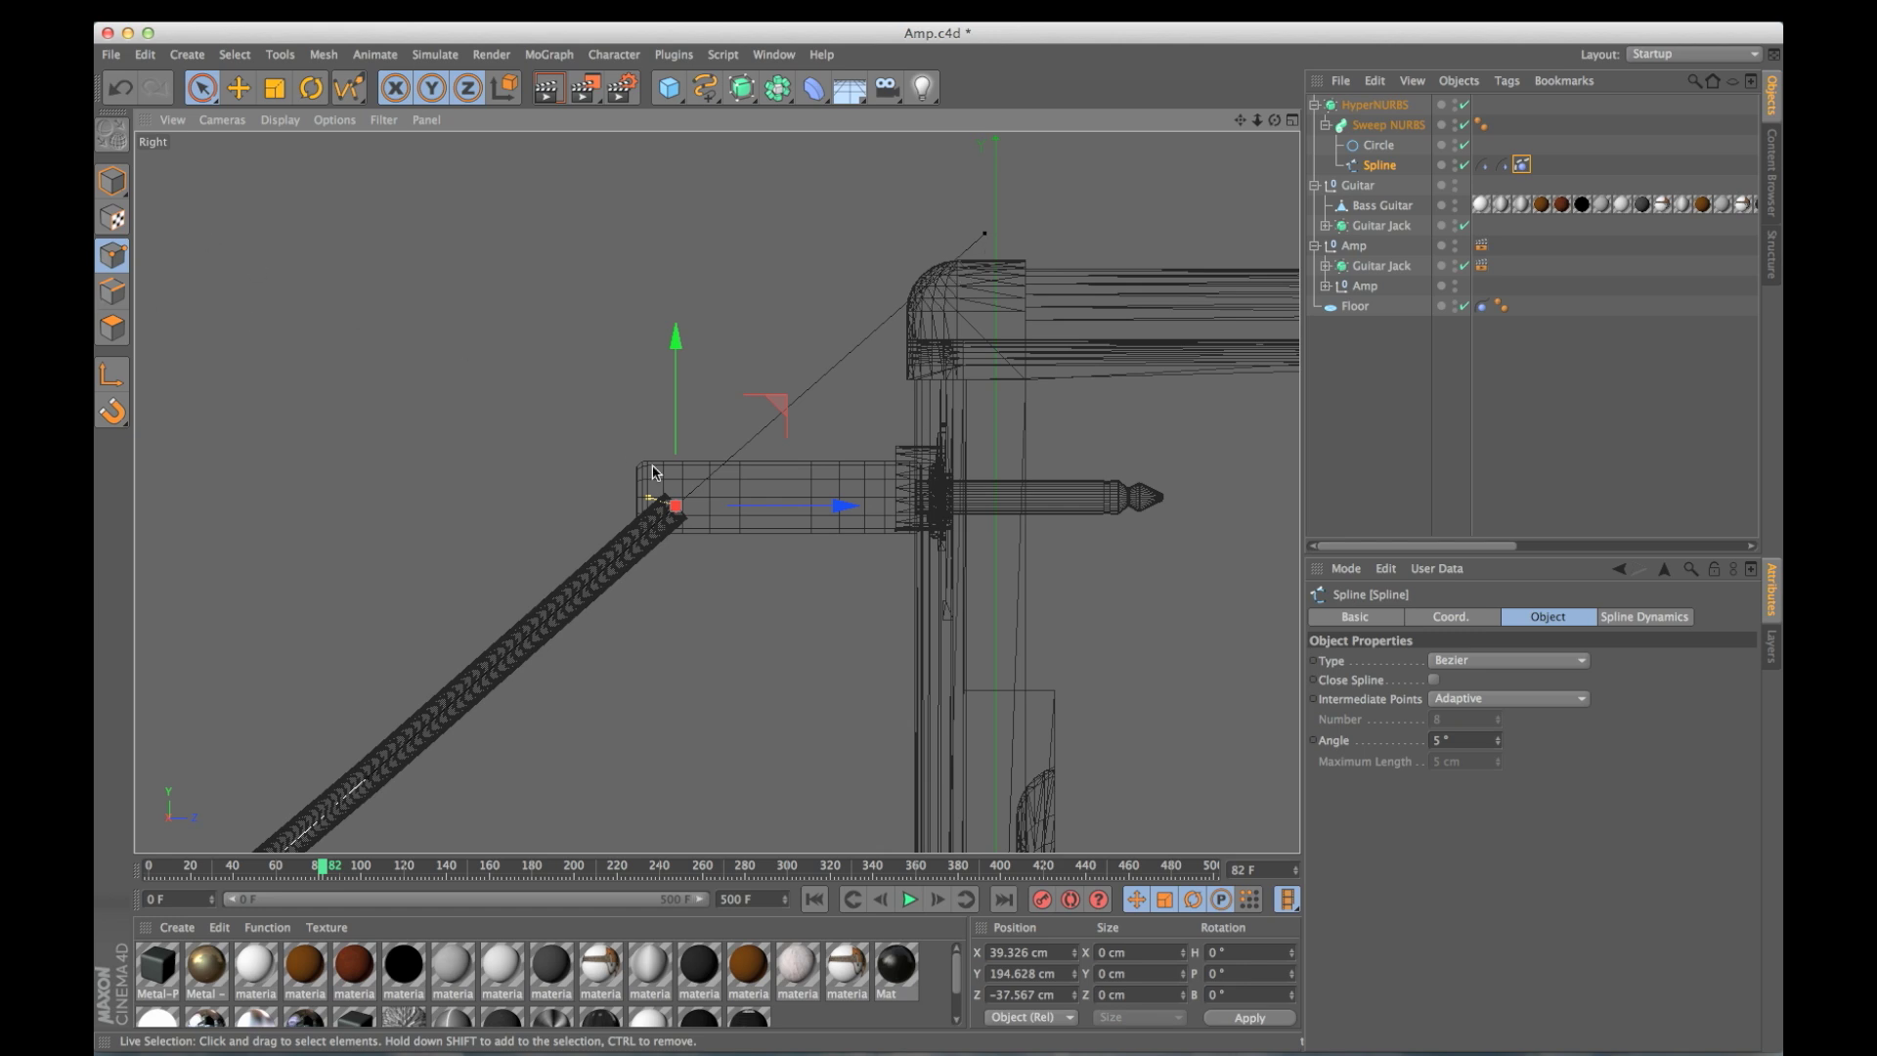
# Rotate the amp-end point's tangents in the Right and Front views so the cord leaves straight along the plug.
pyautogui.press('r')
pyautogui.moveTo(720, 414); pyautogui.dragTo(749, 497)
pyautogui.middleClick(749, 498)
pyautogui.middleClick(1115, 641)
pyautogui.keyDown('alt'); pyautogui.moveTo(631, 477); pyautogui.dragTo(786, 542, button='middle'); pyautogui.keyUp('alt')
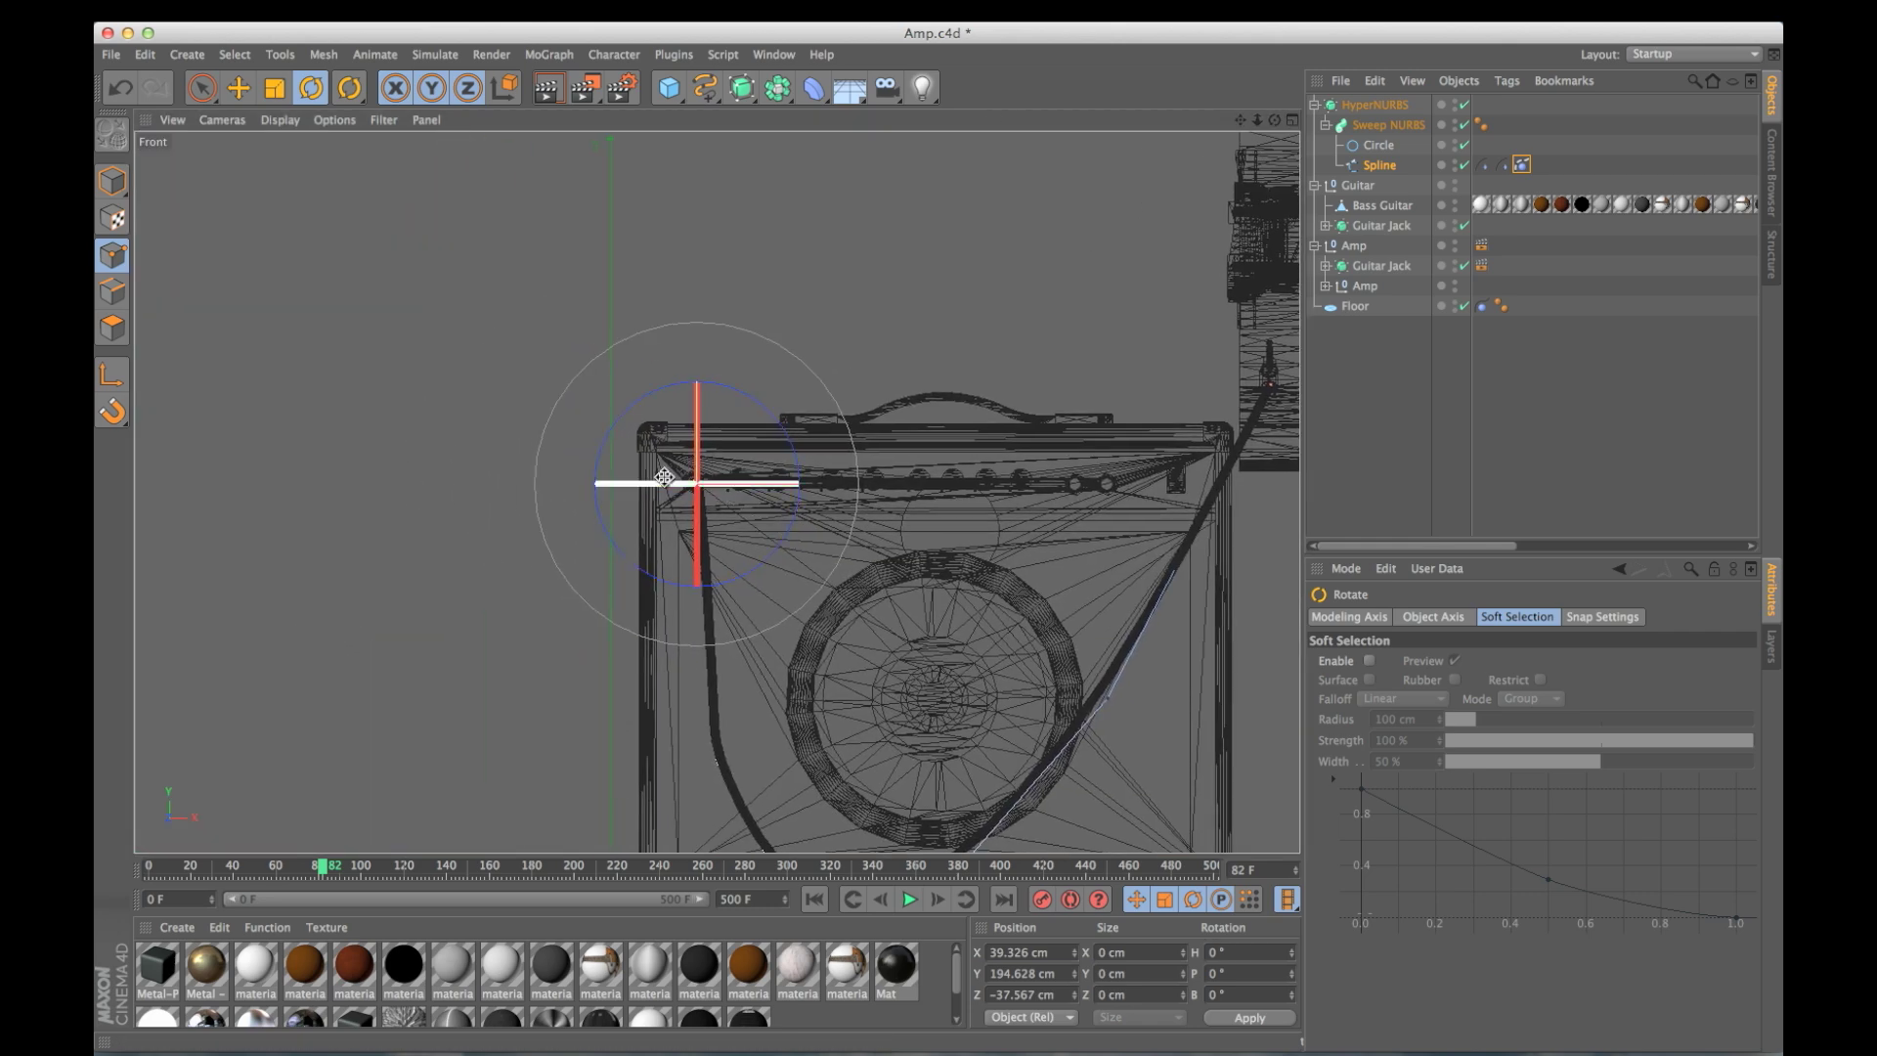
pyautogui.keyDown('alt'); pyautogui.moveTo(667, 481); pyautogui.dragTo(1052, 470, button='right'); pyautogui.keyUp('alt')
pyautogui.keyDown('alt'); pyautogui.moveTo(763, 512); pyautogui.dragTo(711, 494, button='middle'); pyautogui.keyUp('alt')
pyautogui.moveTo(886, 494); pyautogui.dragTo(871, 496)
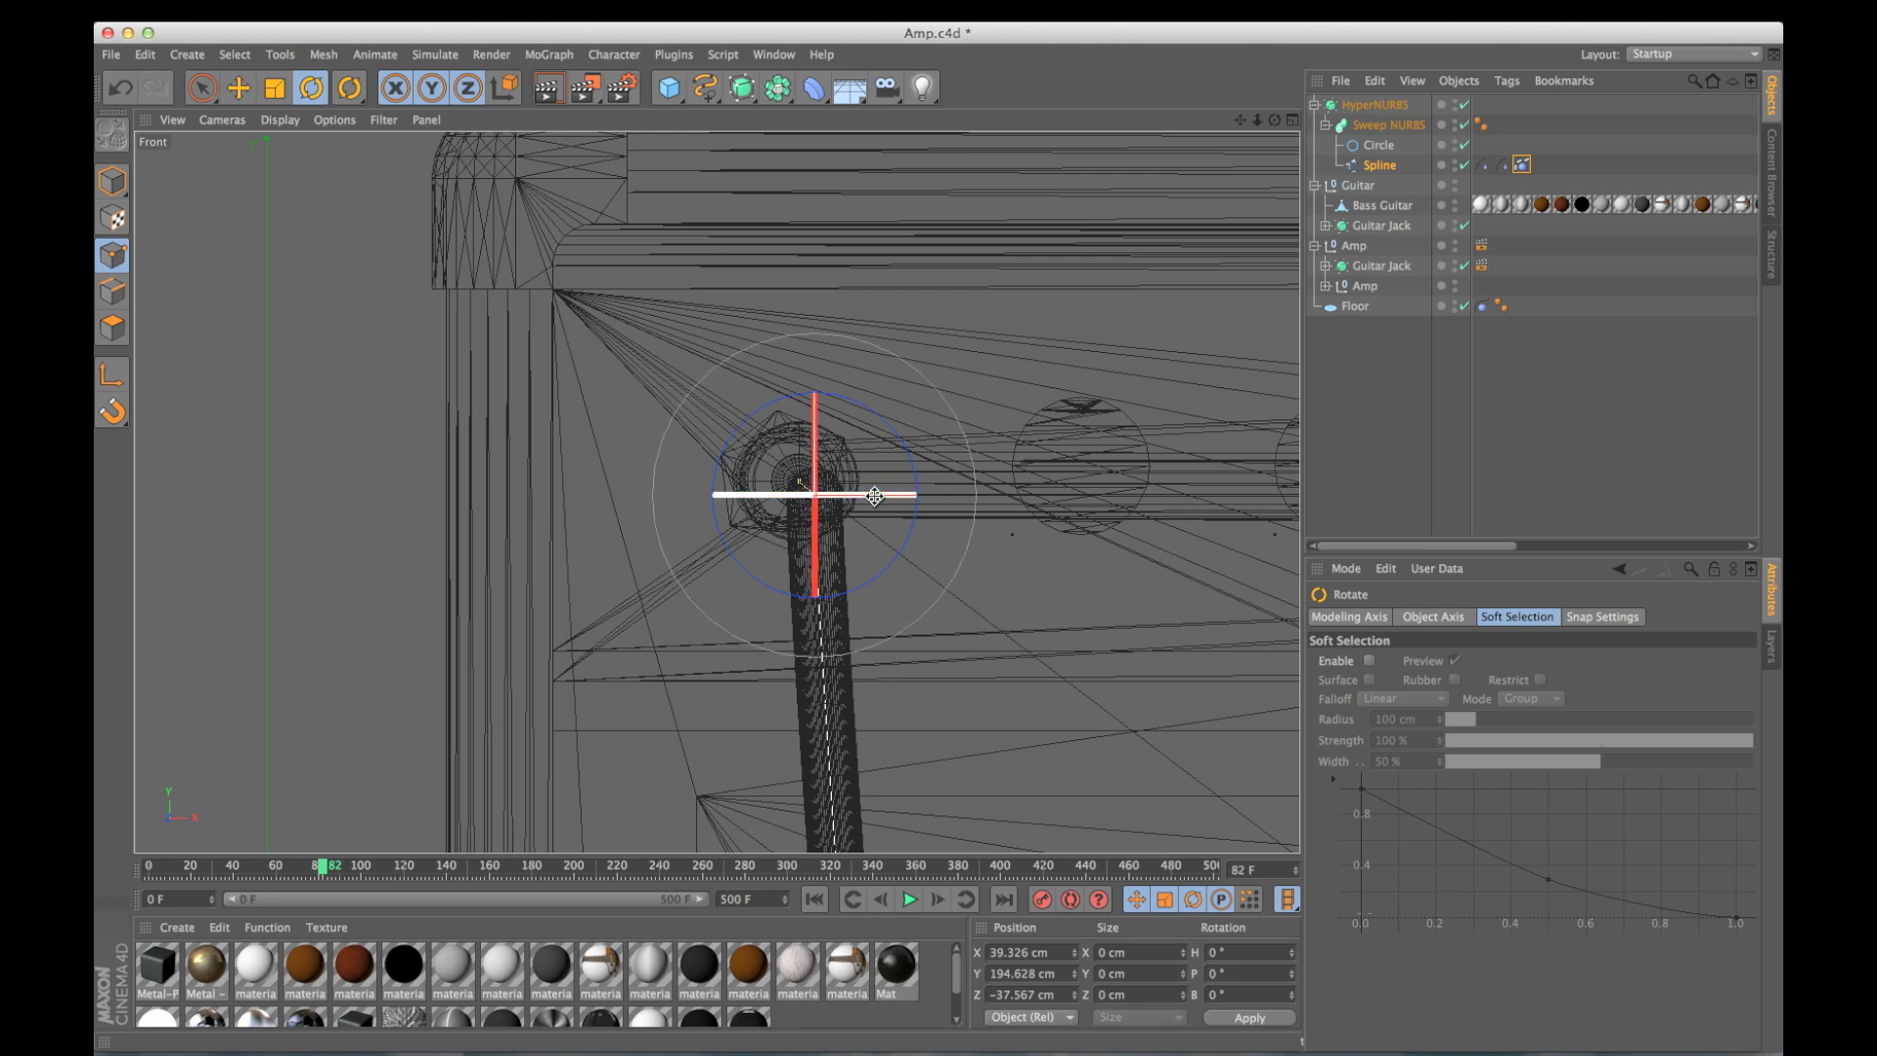
pyautogui.middleClick(871, 495)
pyautogui.middleClick(571, 382)
pyautogui.middleClick(563, 428)
pyautogui.middleClick(550, 585)
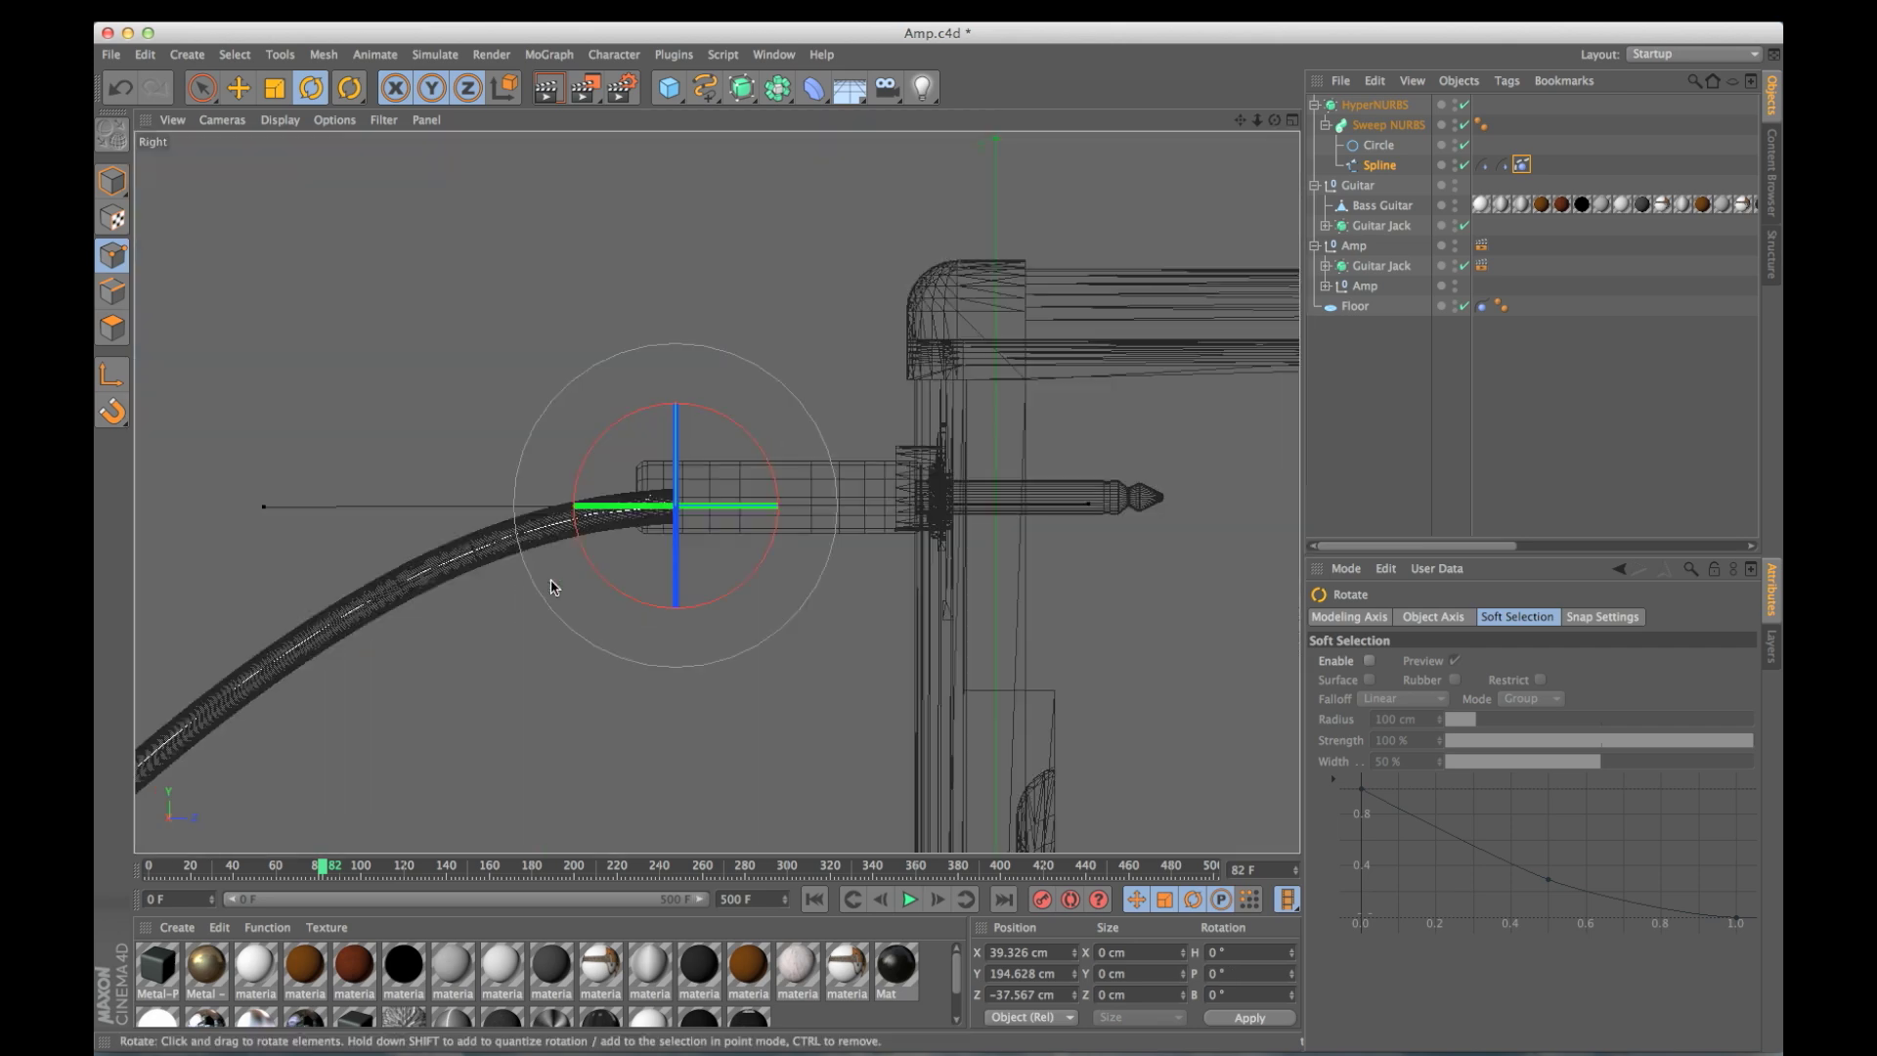
# With the simulation playing, apply Soft Interpolation to the Spline's point at the guitar's plug and rotate its tangents in line with the plug.
pyautogui.press('F8')
pyautogui.keyDown('alt'); pyautogui.moveTo(716, 490); pyautogui.dragTo(834, 333, button='middle'); pyautogui.keyUp('alt')
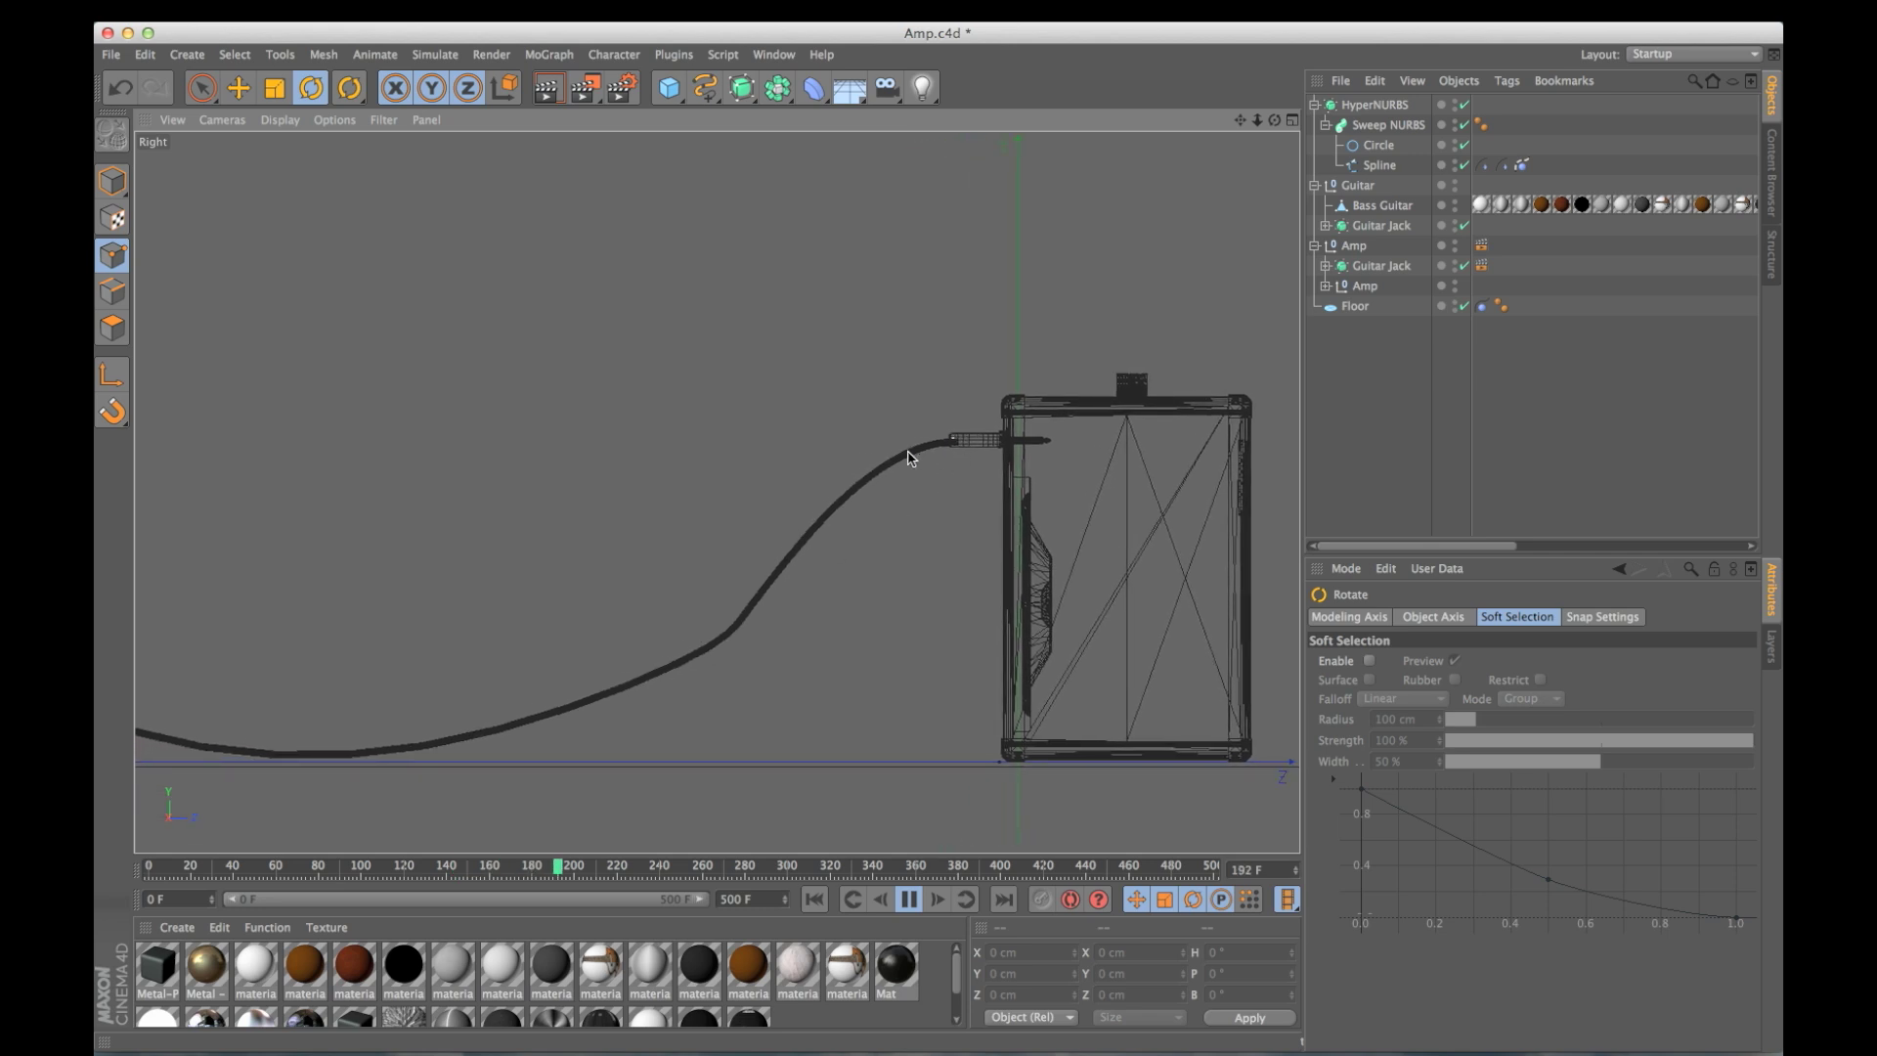
pyautogui.keyDown('alt'); pyautogui.moveTo(469, 565); pyautogui.dragTo(1312, 684, button='middle'); pyautogui.keyUp('alt')
pyautogui.keyDown('alt'); pyautogui.moveTo(634, 518); pyautogui.dragTo(762, 494, button='right'); pyautogui.keyUp('alt')
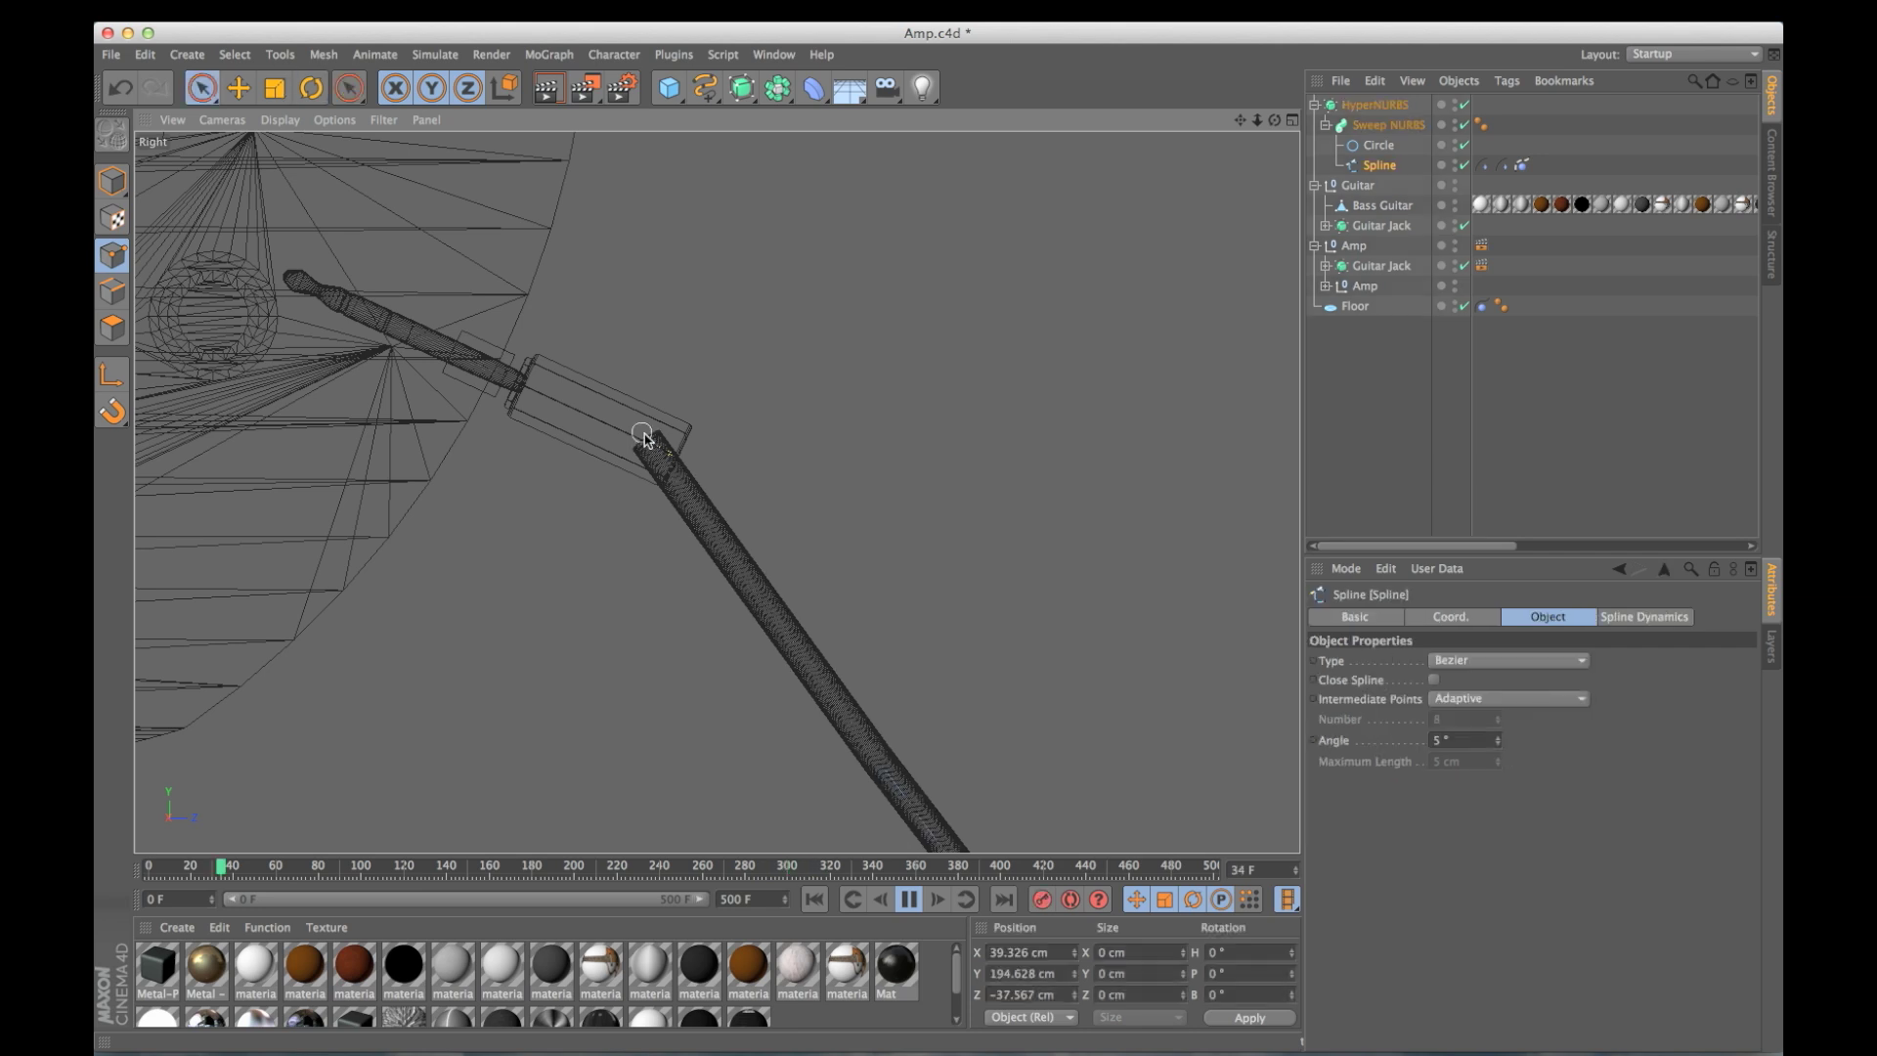
pyautogui.click(646, 442)
pyautogui.rightClick(646, 441)
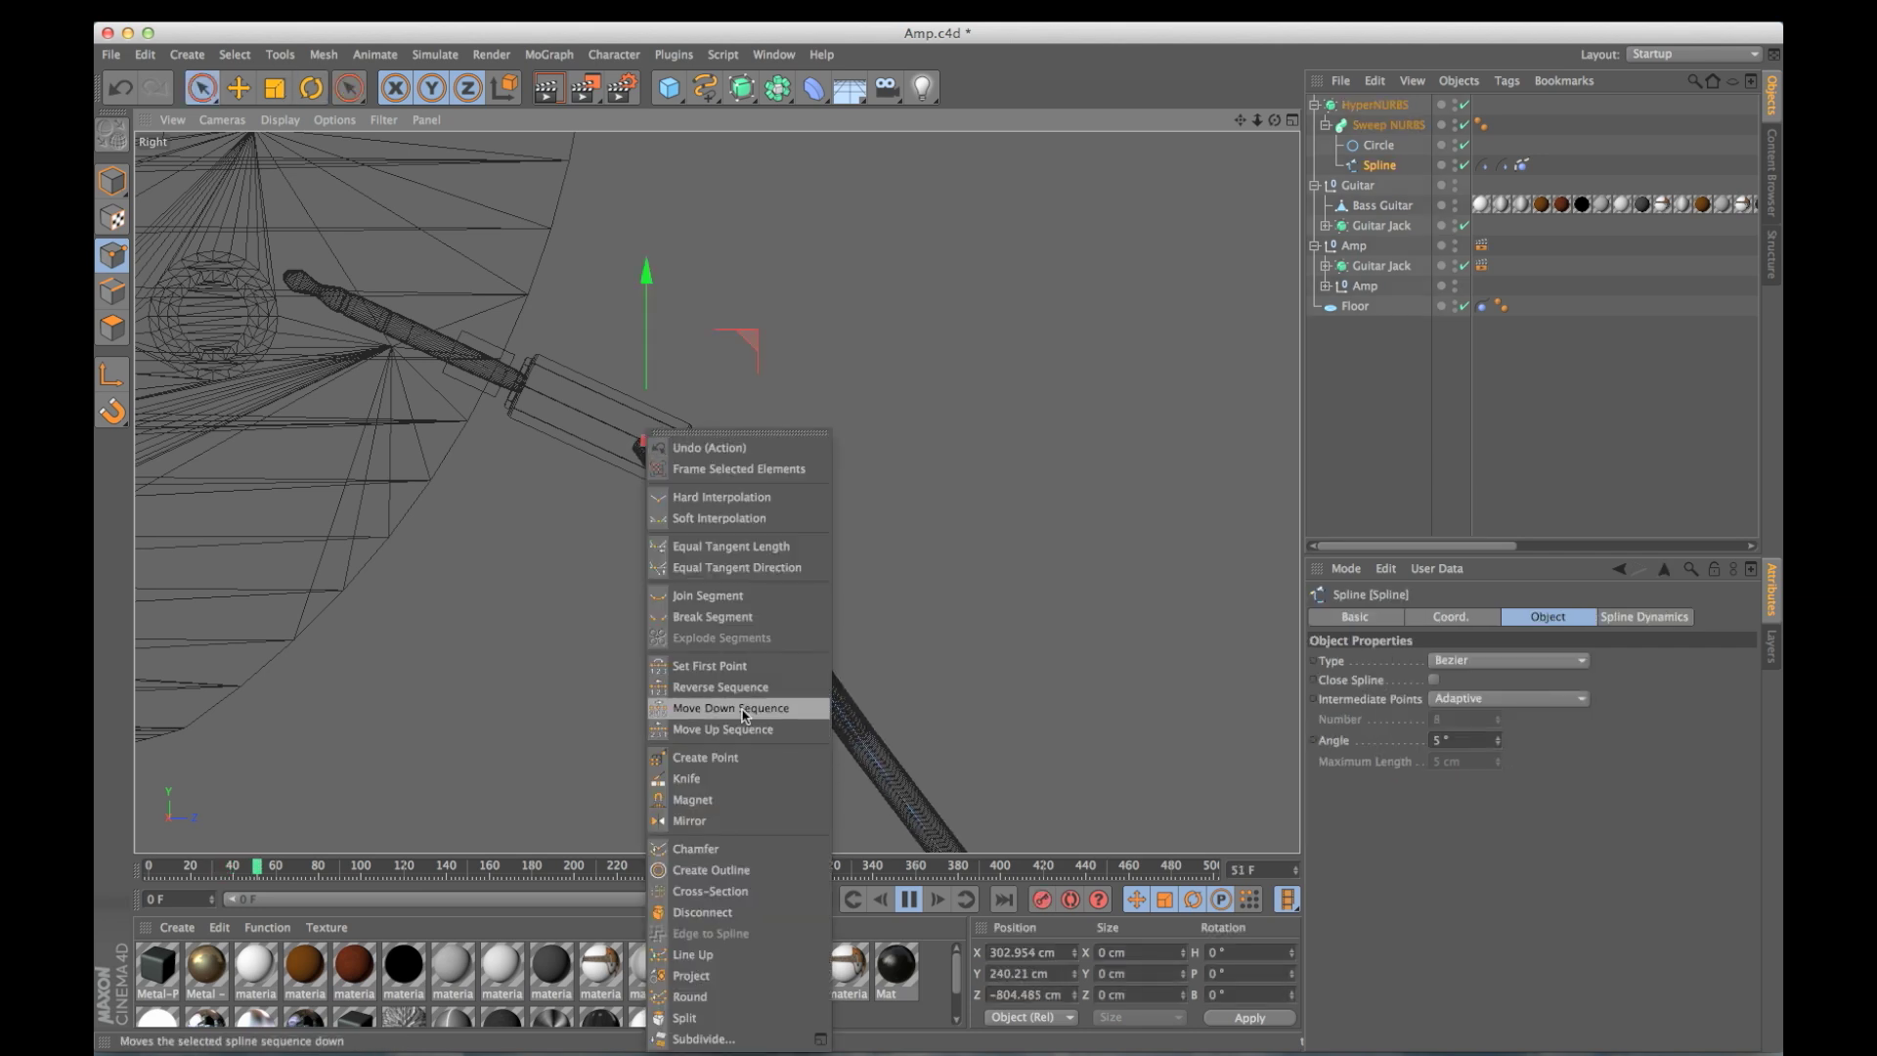
pyautogui.click(704, 518)
pyautogui.press('r')
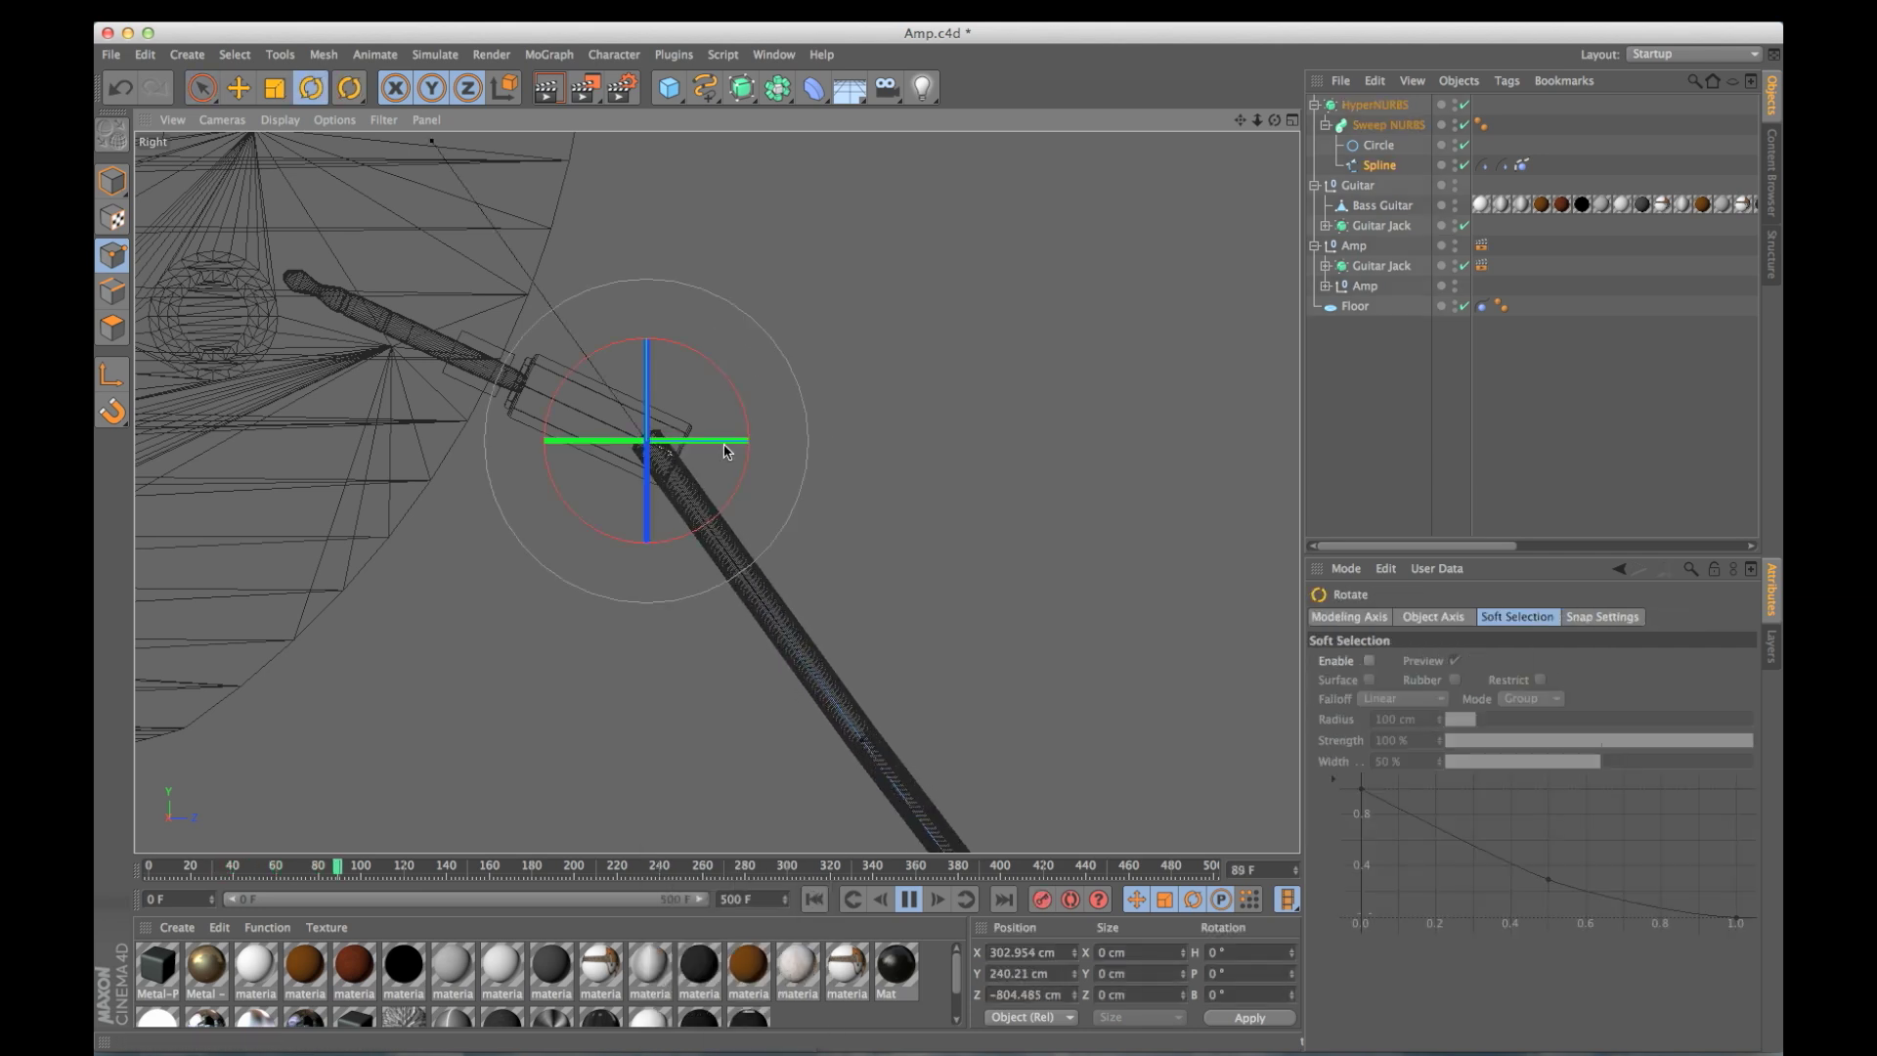
pyautogui.moveTo(746, 419)
pyautogui.mouseDown()
pyautogui.moveTo(745, 388)
pyautogui.moveTo(763, 387)
pyautogui.mouseUp()
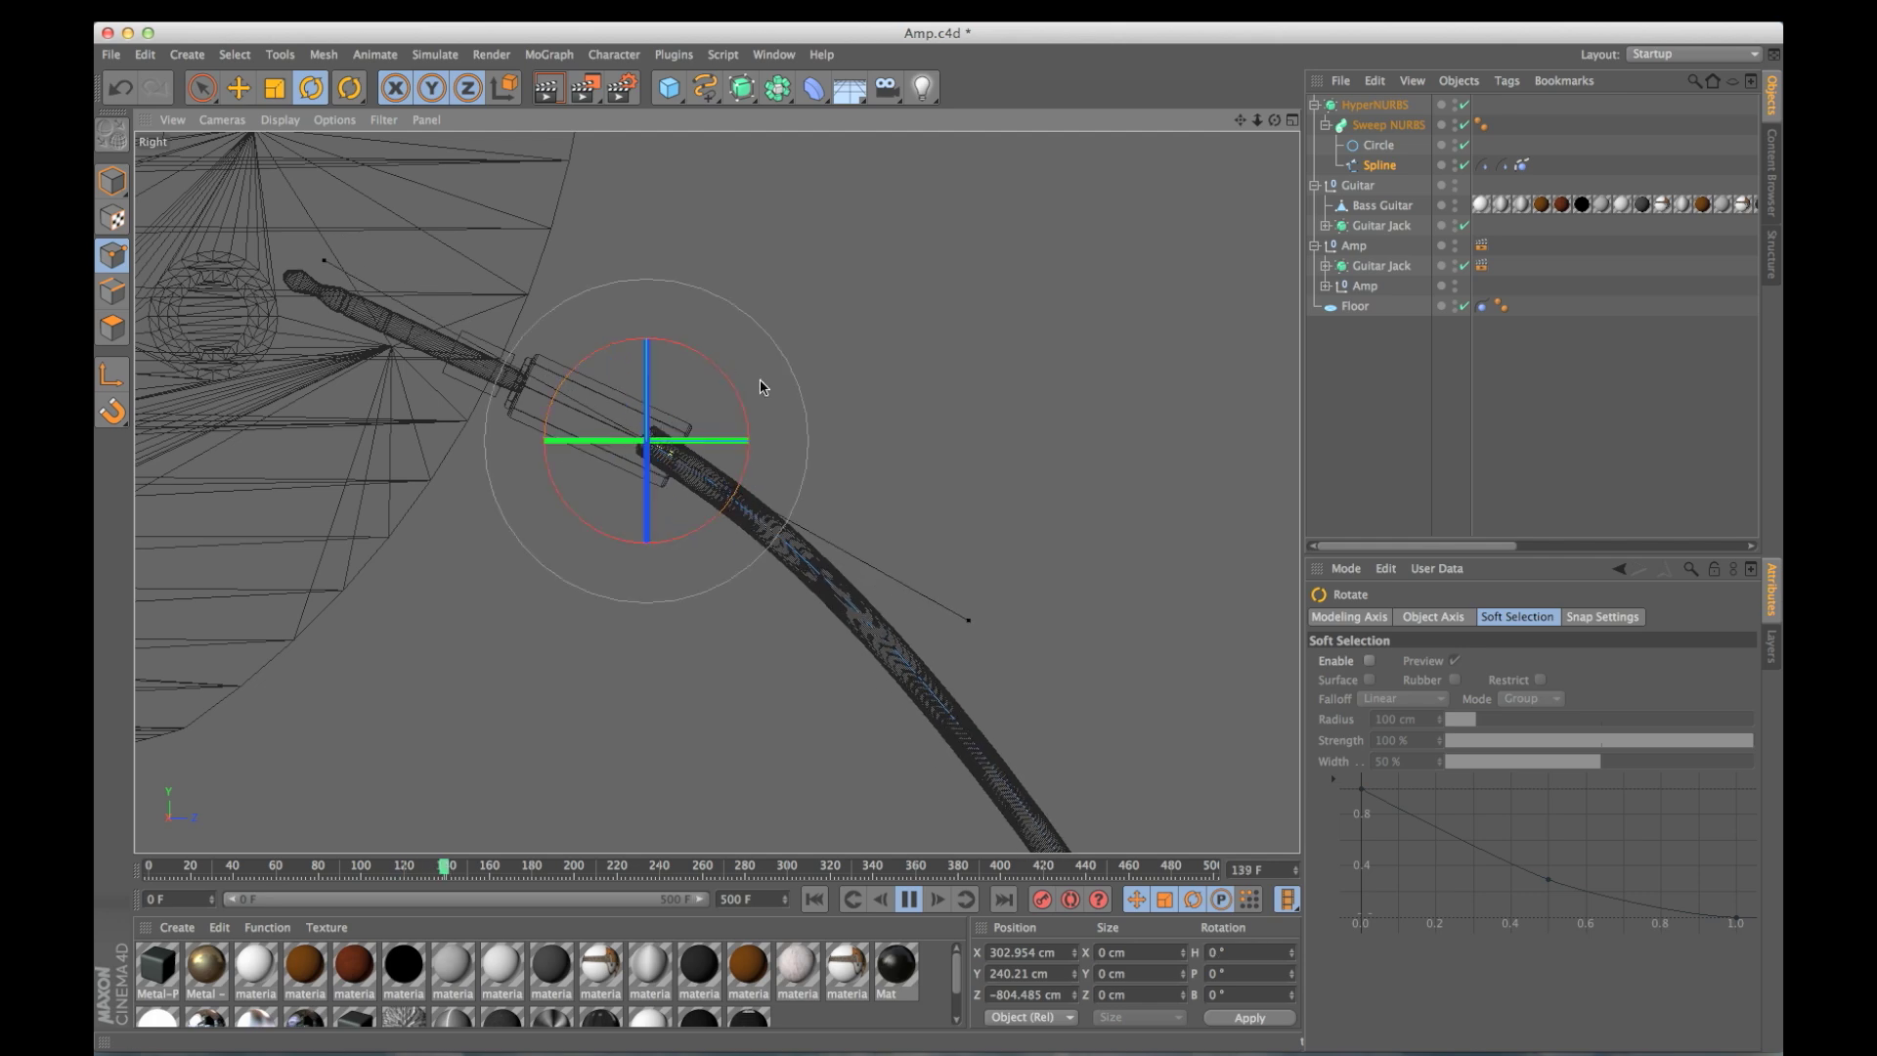
# Examine the cord's shape between the guitar and the amp in the Perspective view while the simulation plays.
pyautogui.keyDown('alt'); pyautogui.moveTo(800, 464); pyautogui.dragTo(704, 465, button='right'); pyautogui.keyUp('alt')
pyautogui.keyDown('alt'); pyautogui.moveTo(840, 483); pyautogui.dragTo(671, 494, button='middle'); pyautogui.keyUp('alt')
pyautogui.middleClick(846, 453)
pyautogui.middleClick(388, 312)
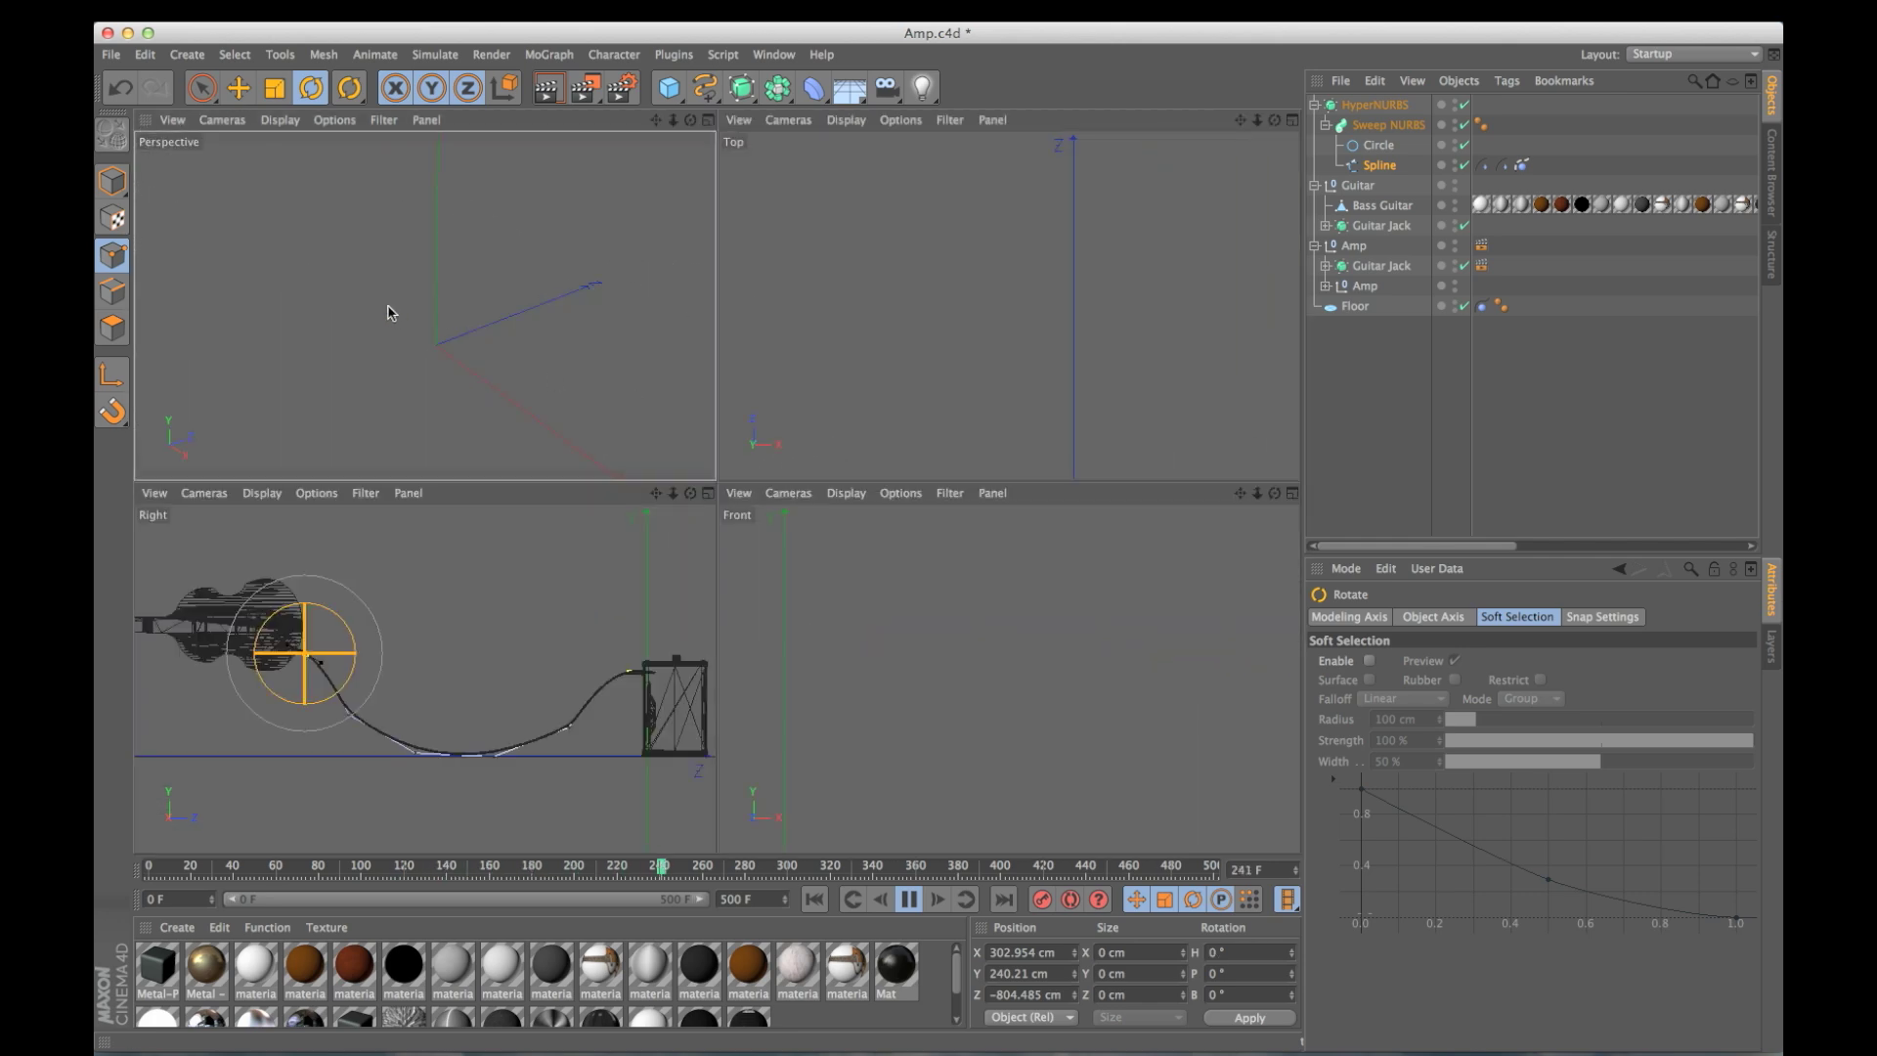
pyautogui.middleClick(387, 313)
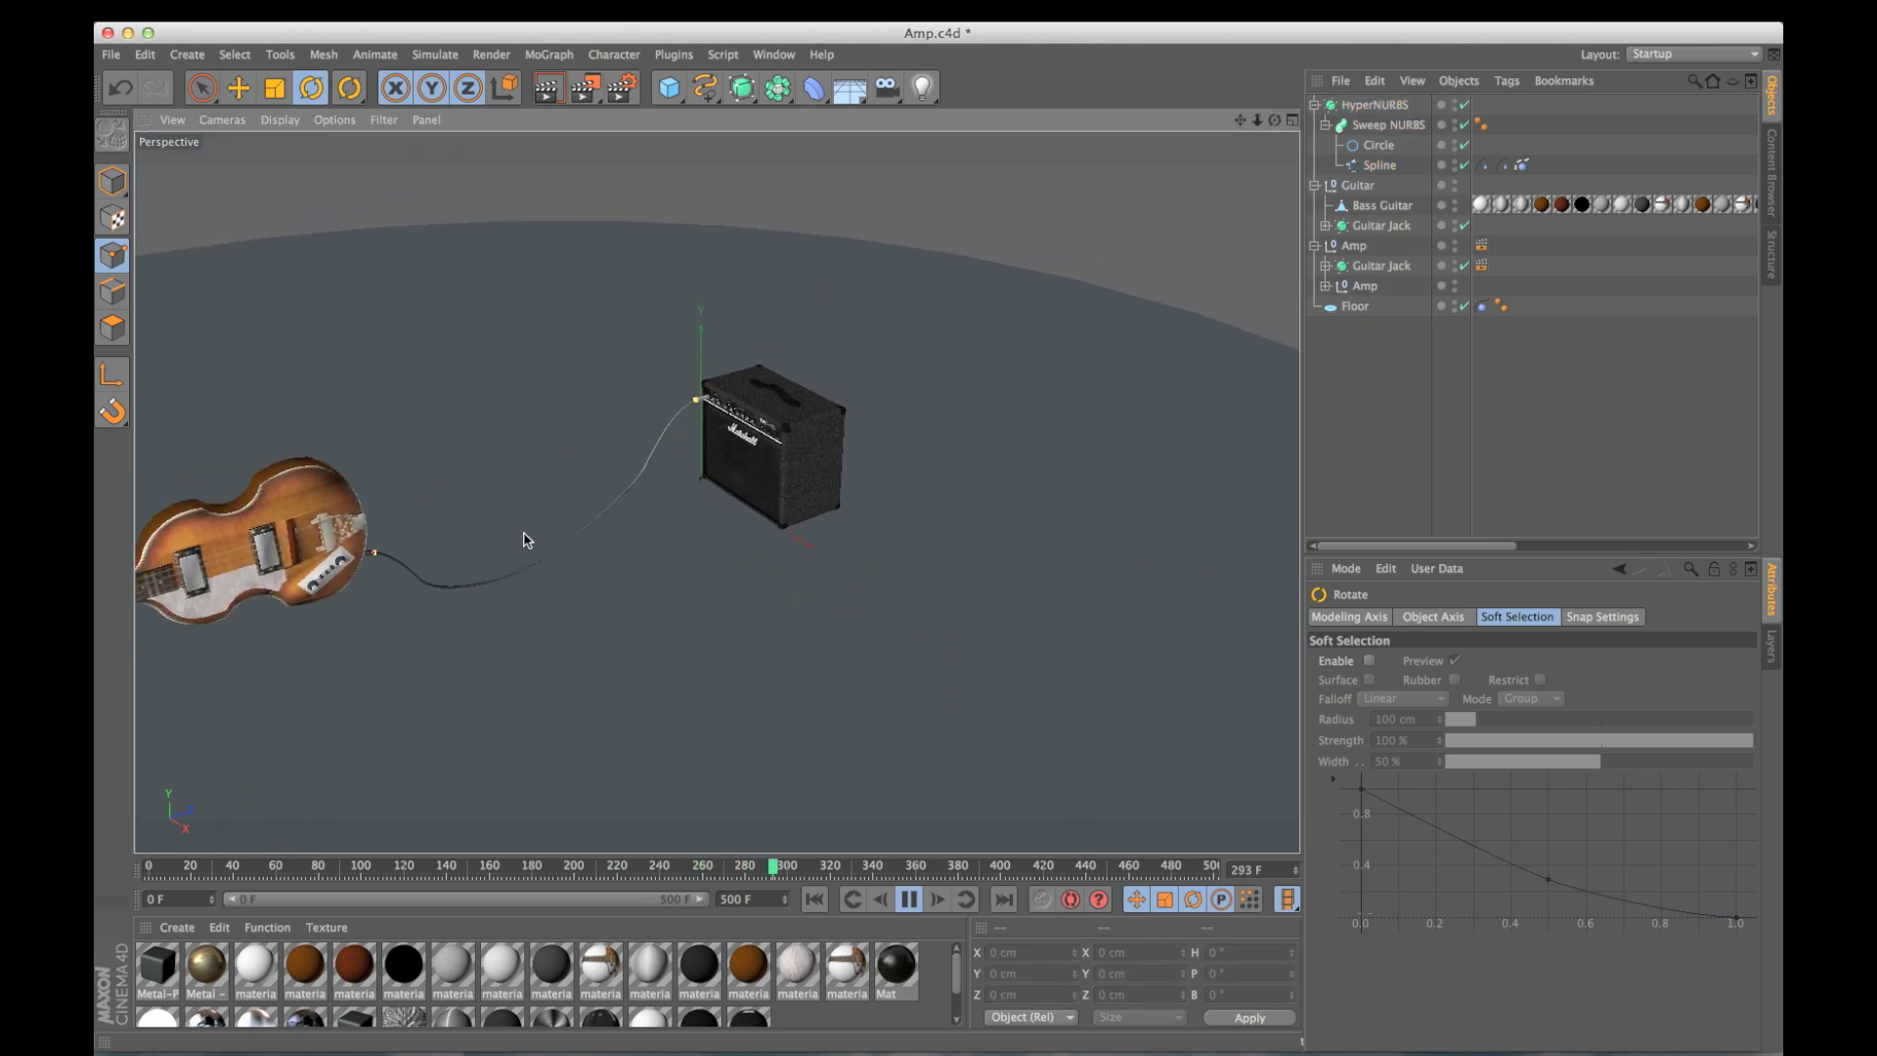
pyautogui.keyDown('alt'); pyautogui.moveTo(523, 534); pyautogui.dragTo(423, 460); pyautogui.keyUp('alt')
pyautogui.keyDown('alt'); pyautogui.moveTo(508, 479); pyautogui.dragTo(679, 531, button='middle'); pyautogui.keyUp('alt')
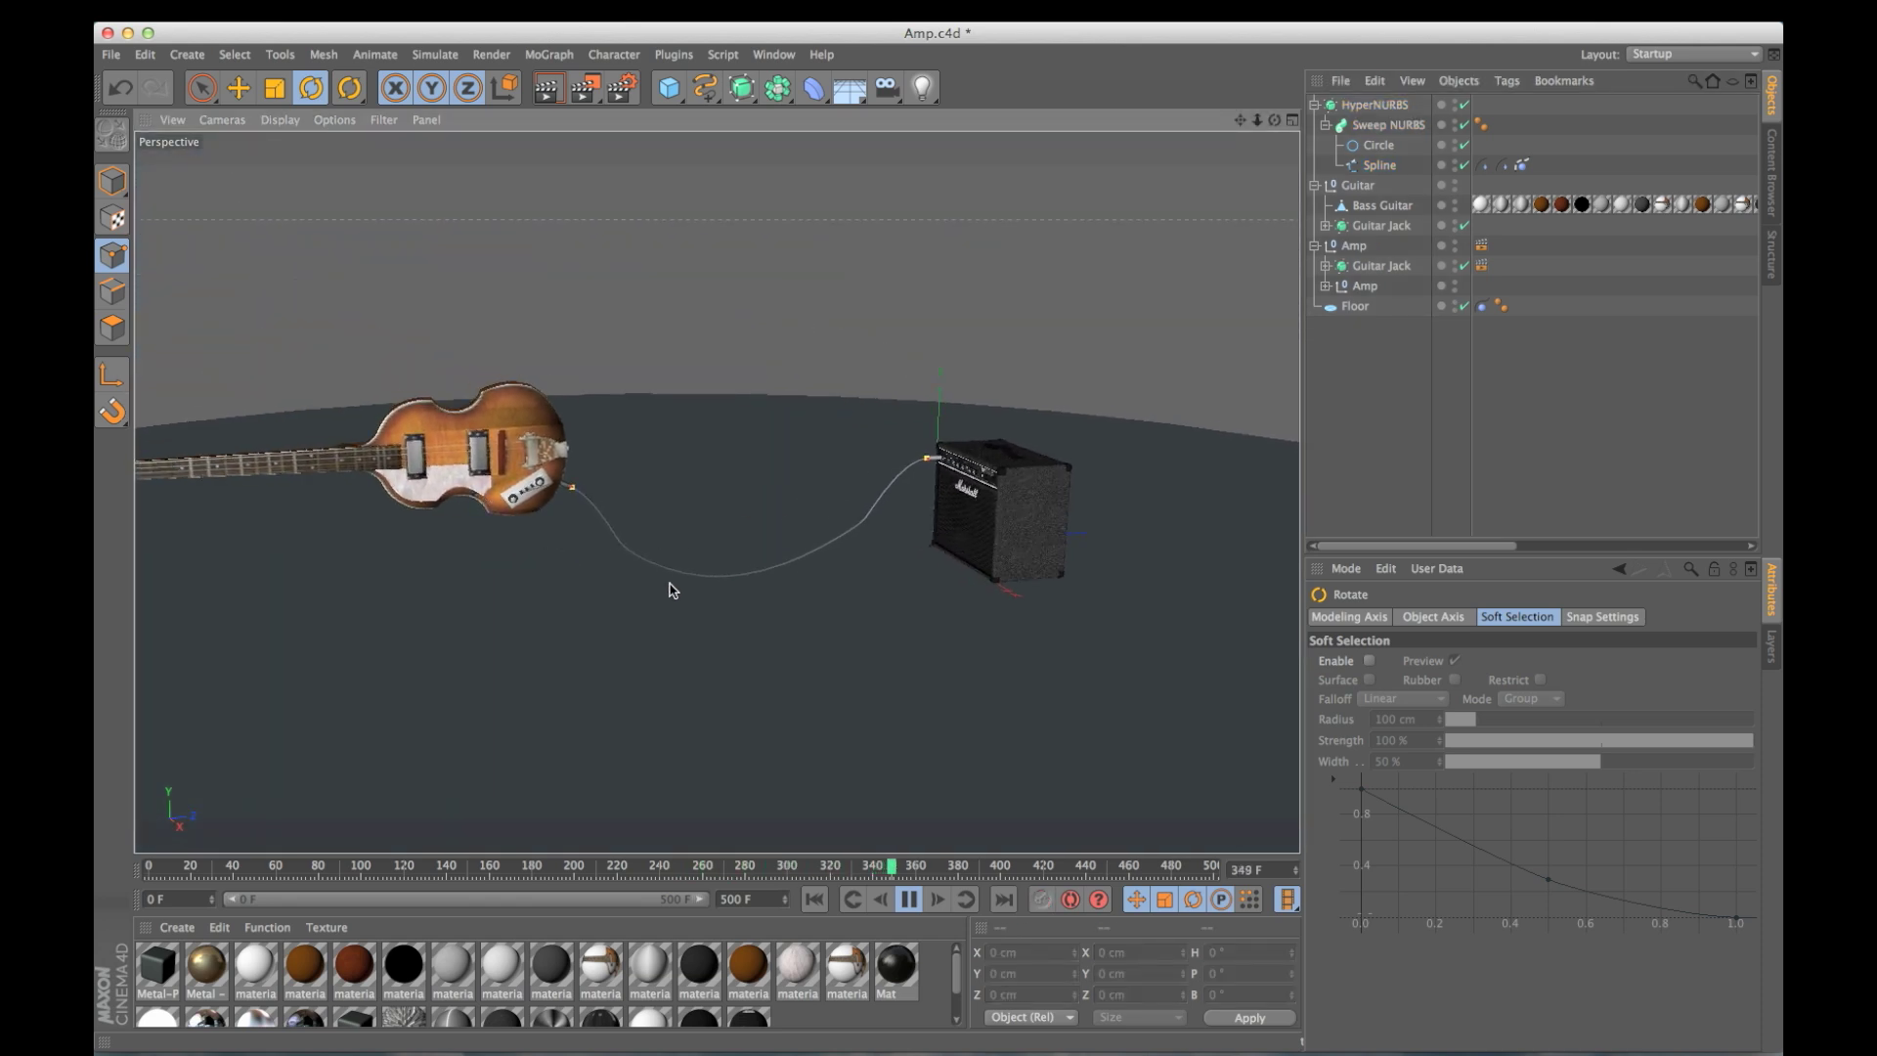
pyautogui.keyDown('alt'); pyautogui.moveTo(747, 501); pyautogui.dragTo(767, 581); pyautogui.keyUp('alt')
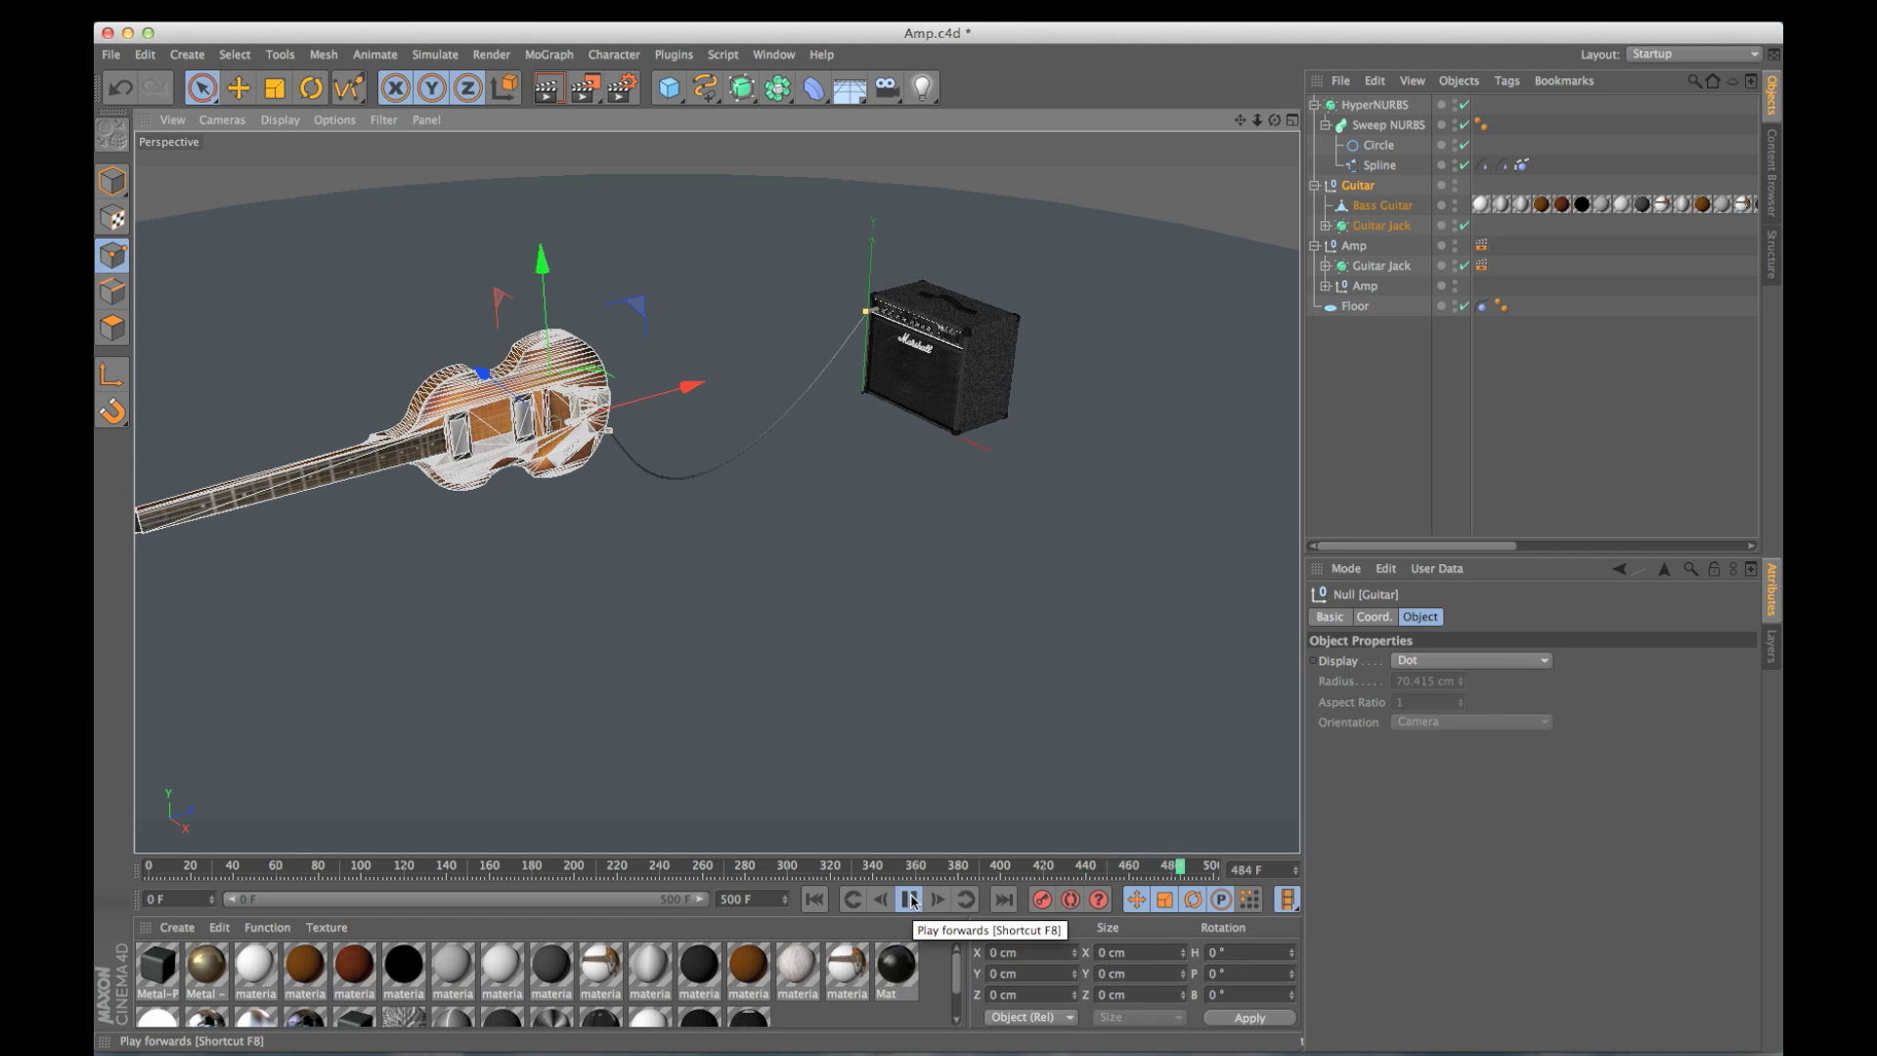
# Show the Properties settings of the Spline's Spline Dynamics tag and stop the simulation playback.
pyautogui.click(704, 87)
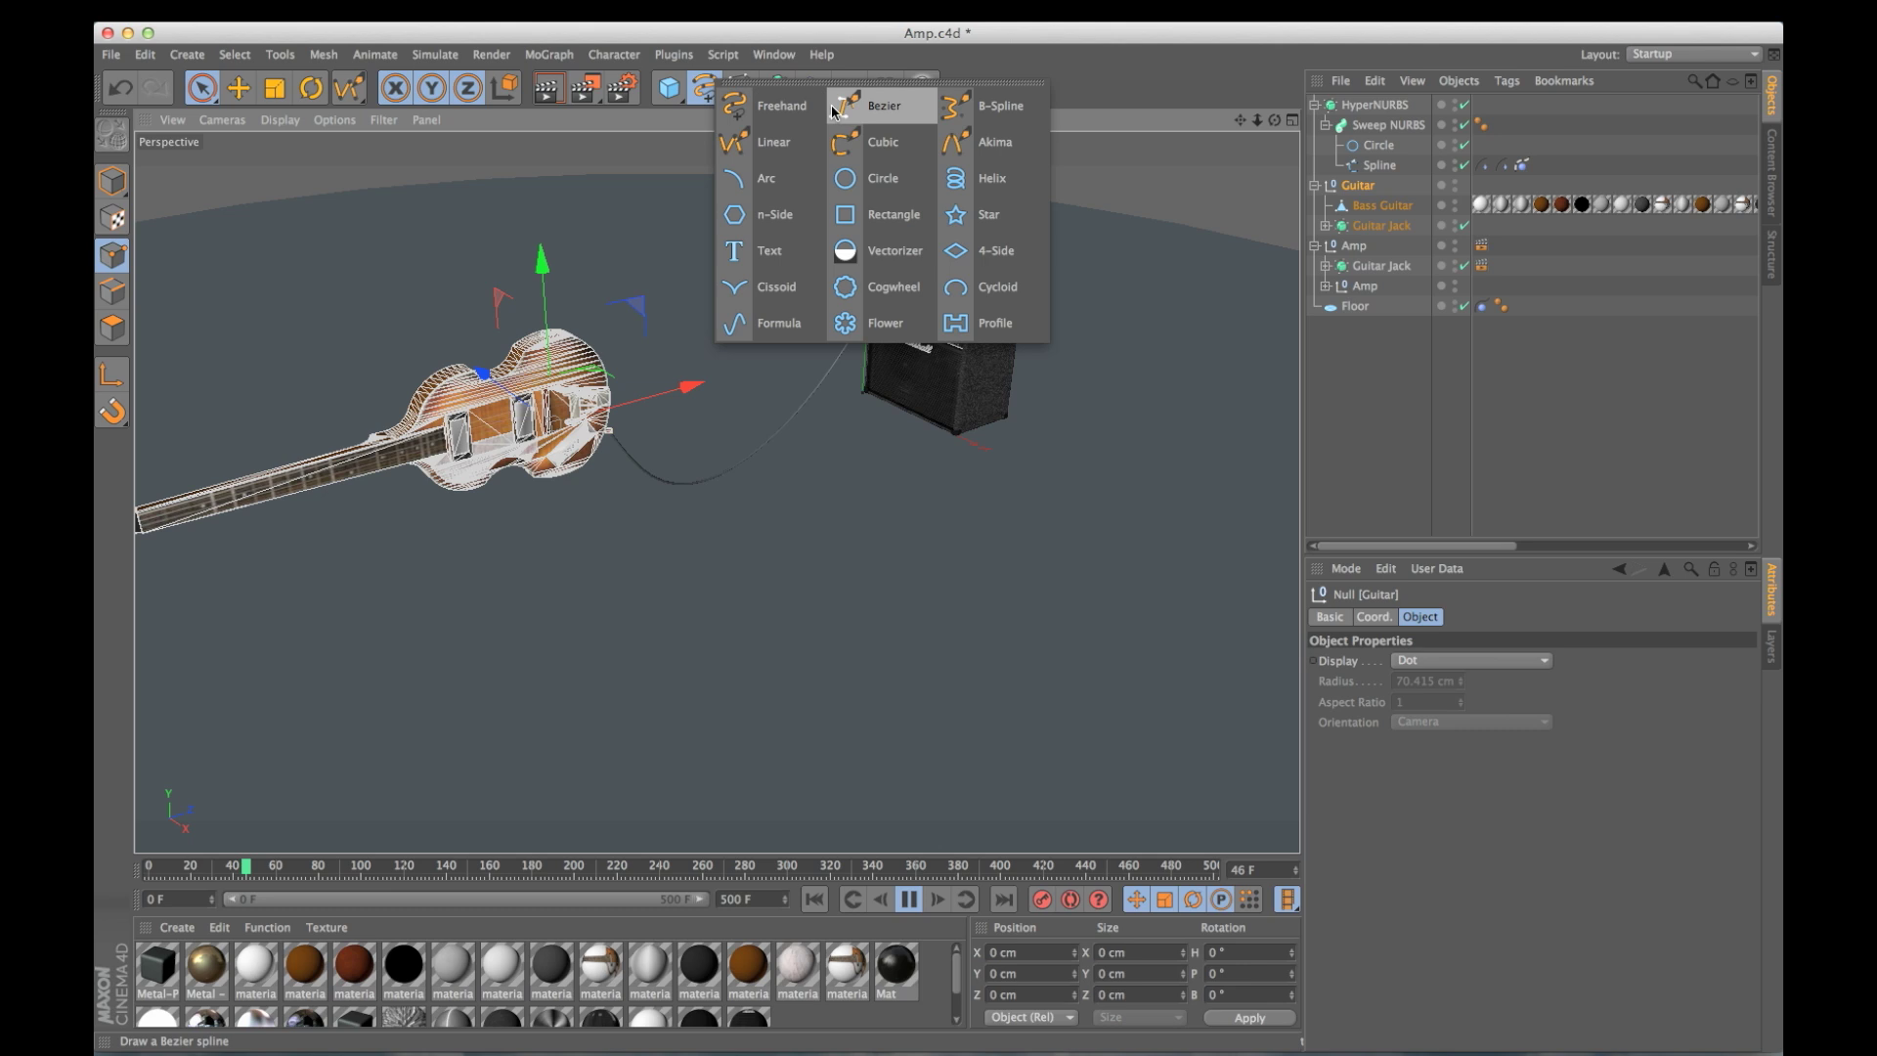
pyautogui.click(1520, 164)
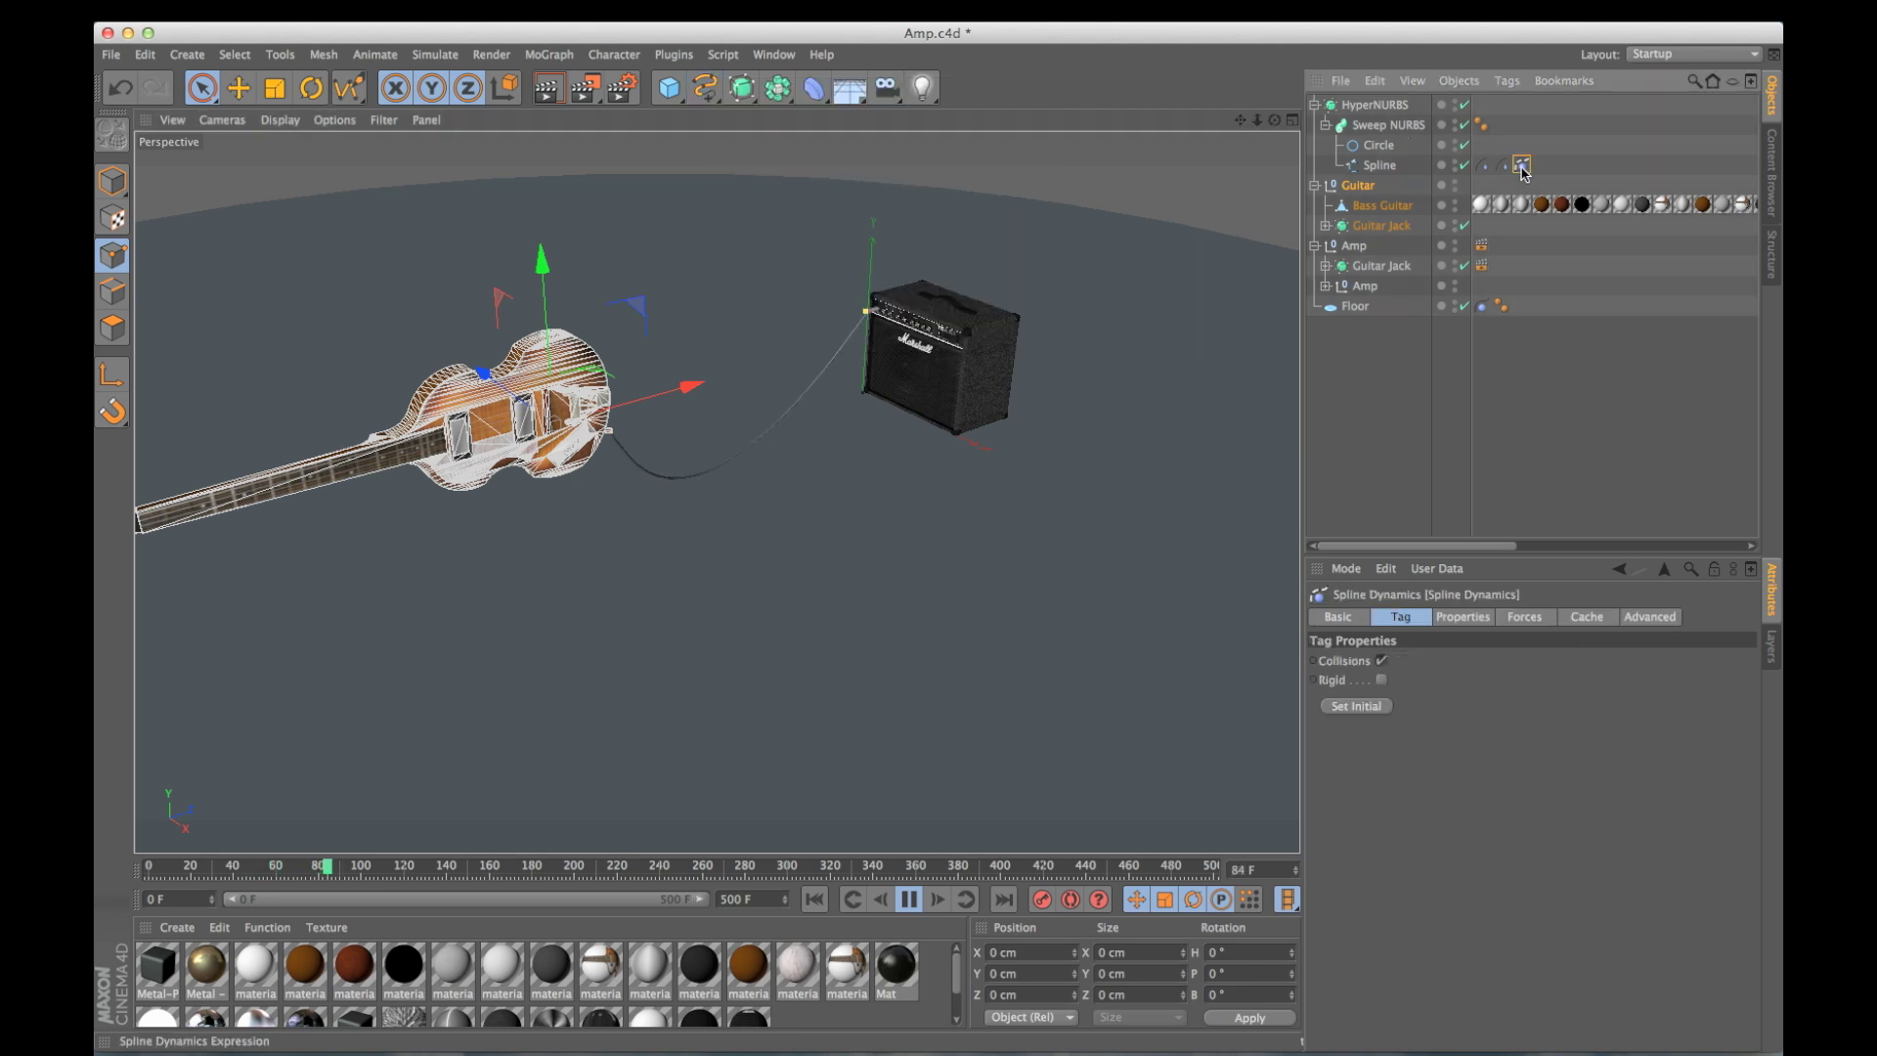
pyautogui.click(1464, 617)
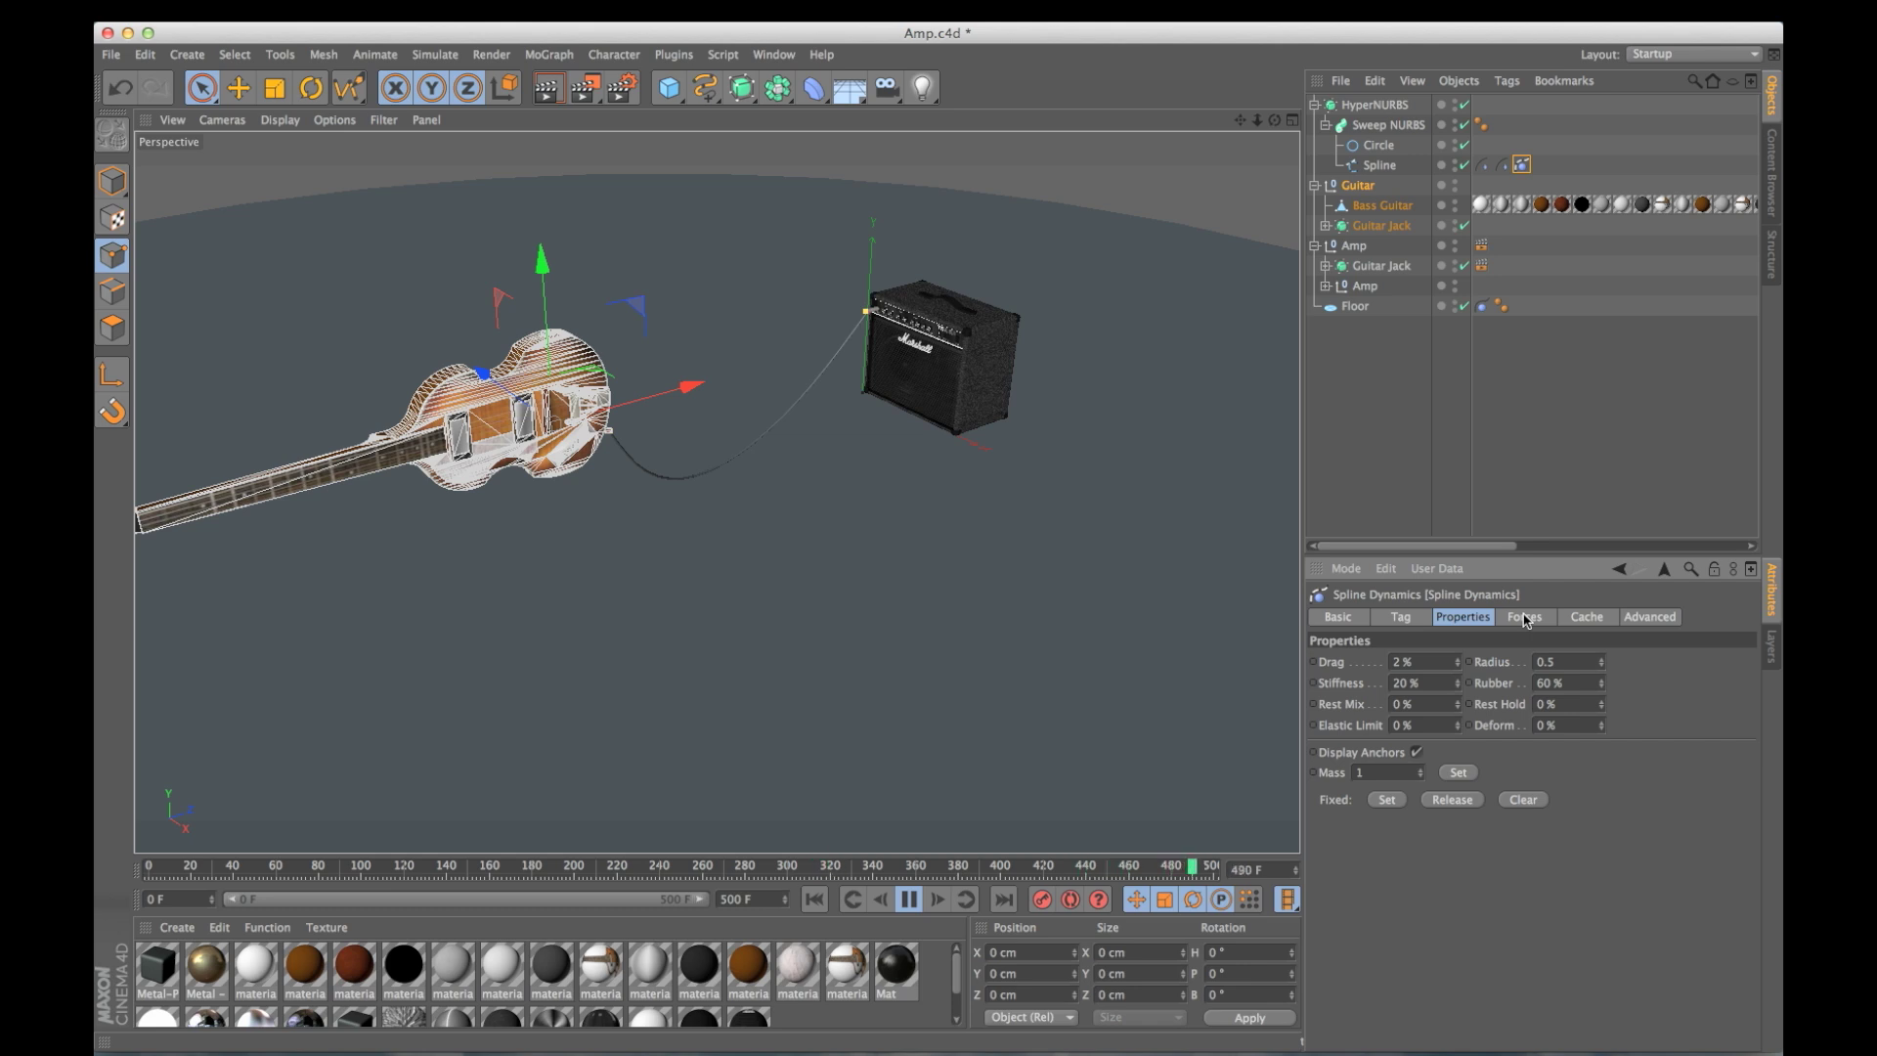
pyautogui.click(908, 899)
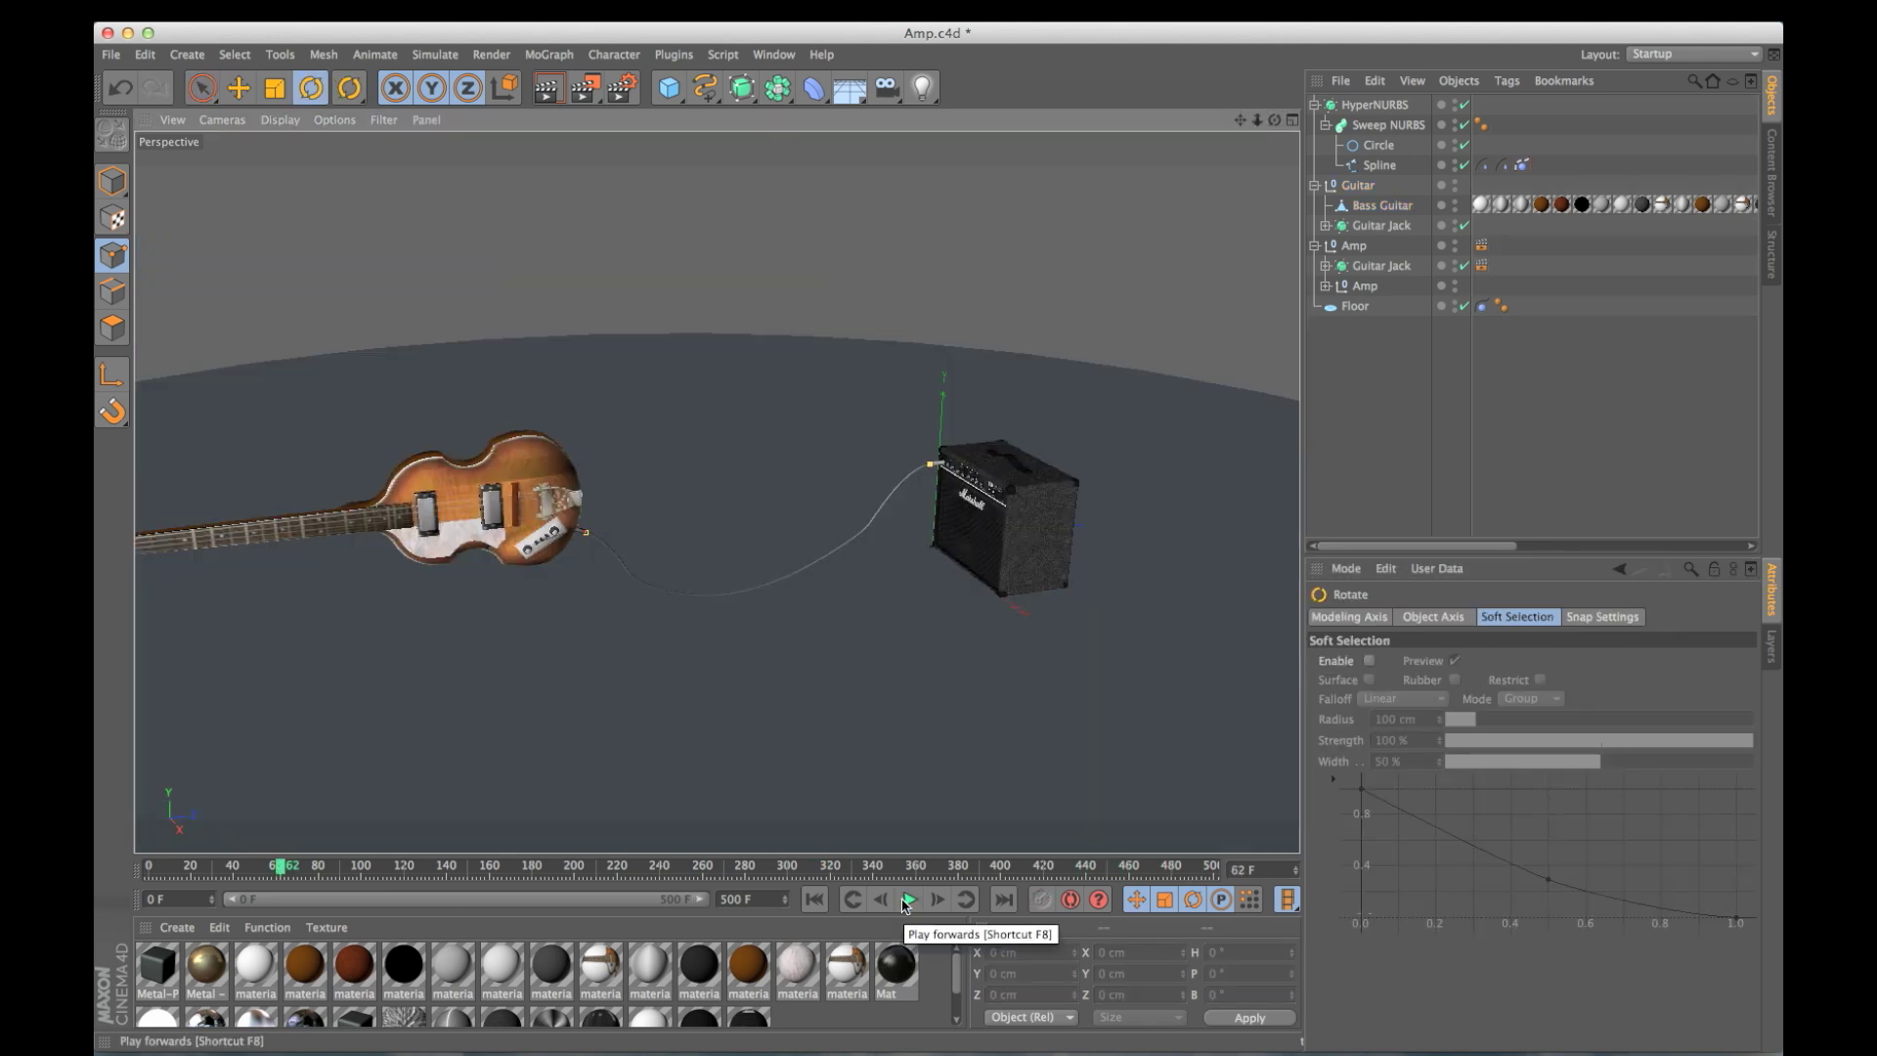